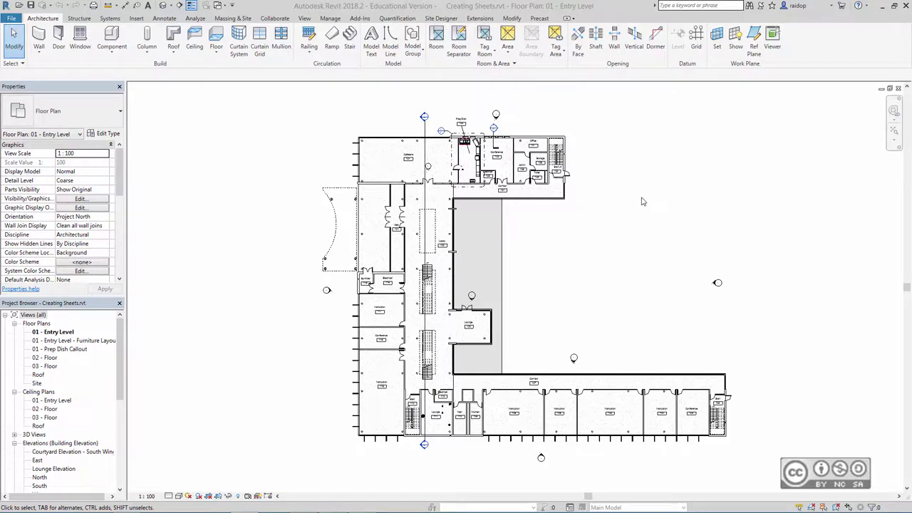
- Add a new sheet with the A0 metric title block, creating A205 - Unnamed
{"action": "left_click", "coordinate": [304, 18]}
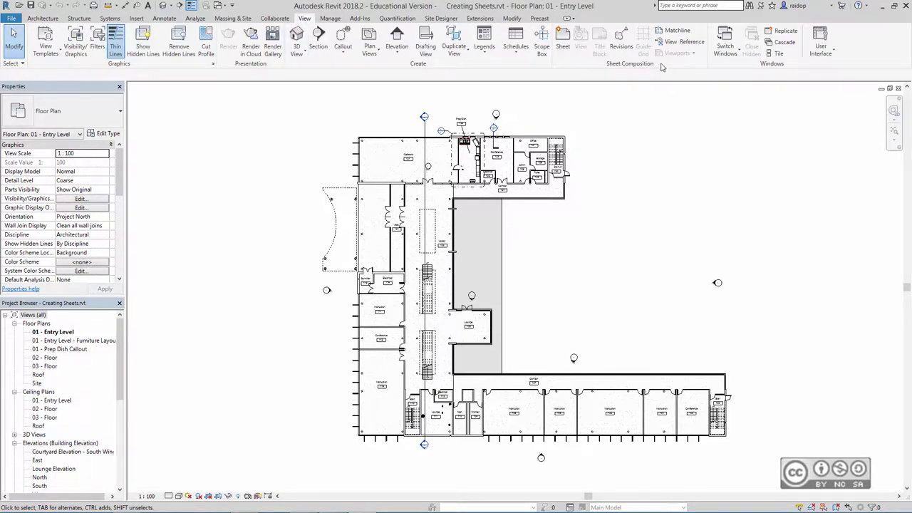
{"action": "left_click", "coordinate": [563, 42]}
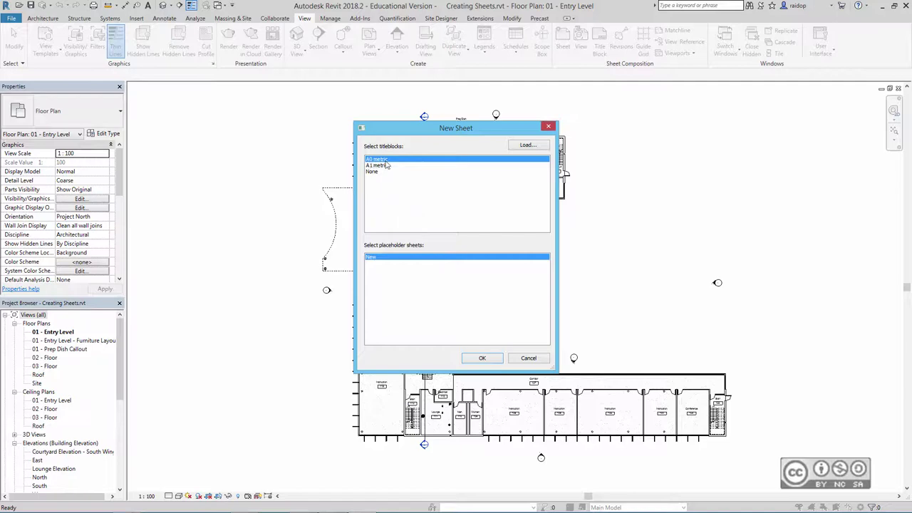
{"action": "left_click", "coordinate": [468, 359]}
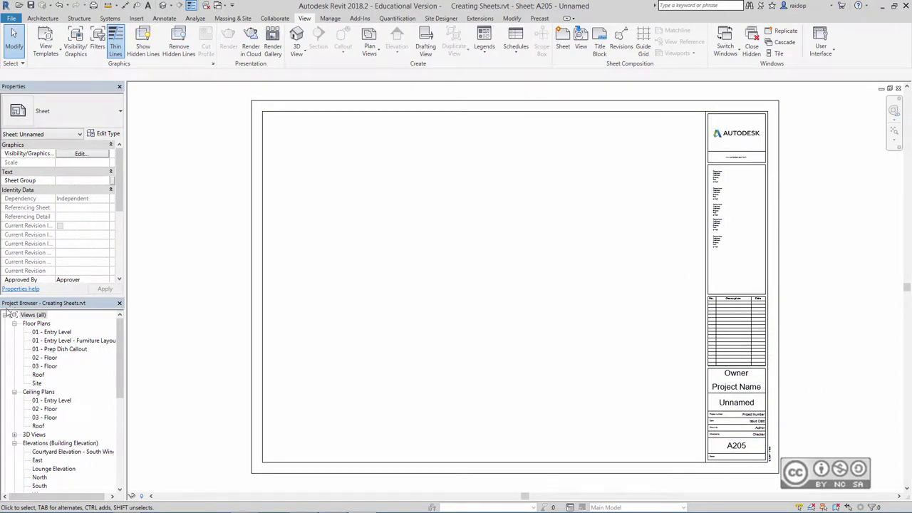
- Rename sheet A205 - Unnamed to number A101 and name First Floor Plan
{"action": "scroll", "coordinate": [116, 345], "scroll_direction": "down", "scroll_amount": 7}
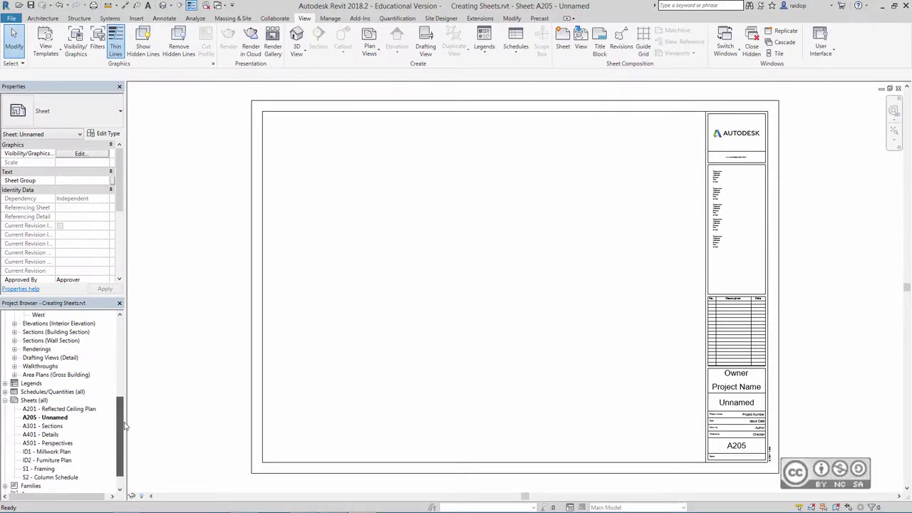
{"action": "left_click", "coordinate": [42, 383]}
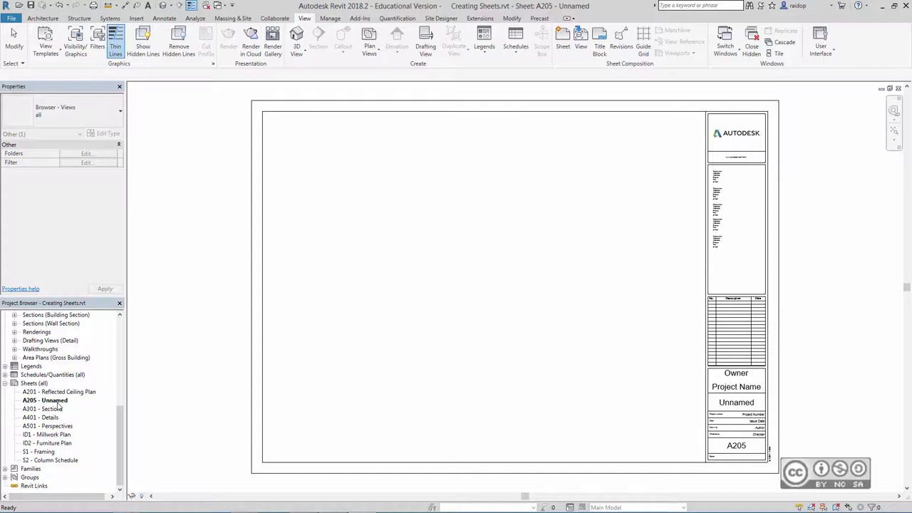
{"action": "right_click", "coordinate": [63, 403]}
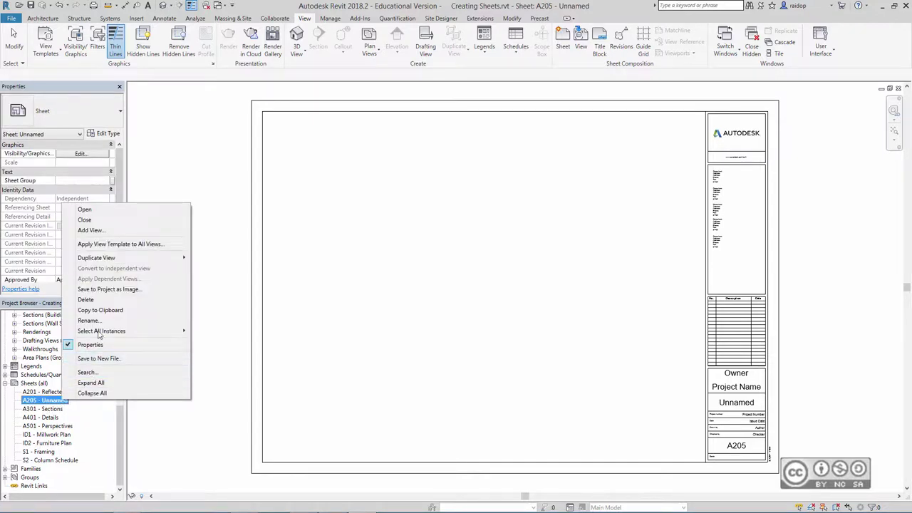
{"action": "left_click", "coordinate": [114, 321]}
{"action": "left_click", "coordinate": [431, 242]}
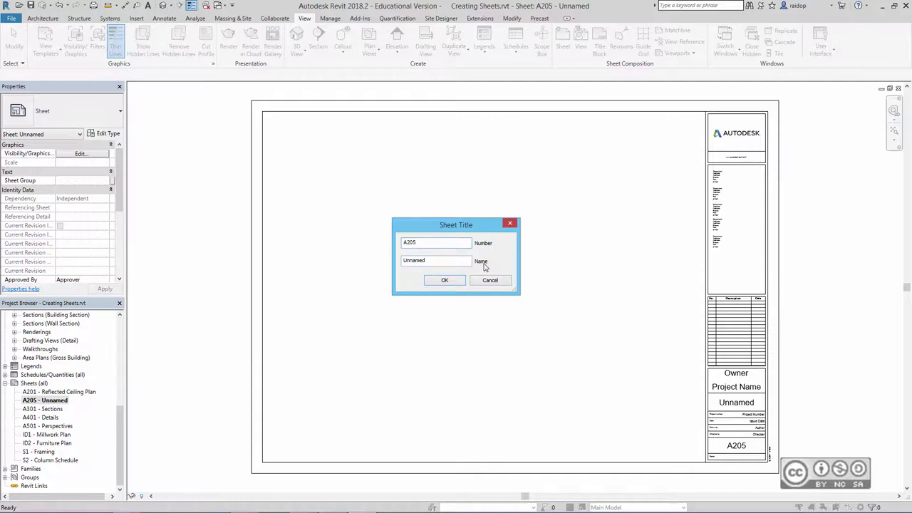
{"action": "left_click_drag", "start_coordinate": [405, 242], "coordinate": [434, 241]}
{"action": "type", "text": "101"}
{"action": "left_click_drag", "start_coordinate": [385, 257], "coordinate": [360, 260]}
{"action": "type", "text": "First Floor Plan"}
{"action": "left_click", "coordinate": [436, 282]}
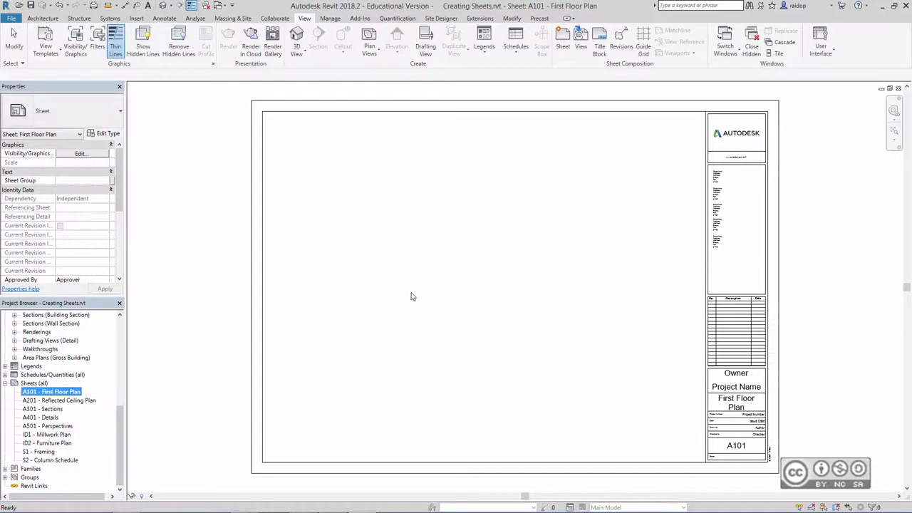
- Place the 01 - Entry Level floor plan on sheet A101 as a 1:100 viewport and activate it
{"action": "left_click_drag", "start_coordinate": [121, 418], "coordinate": [125, 325]}
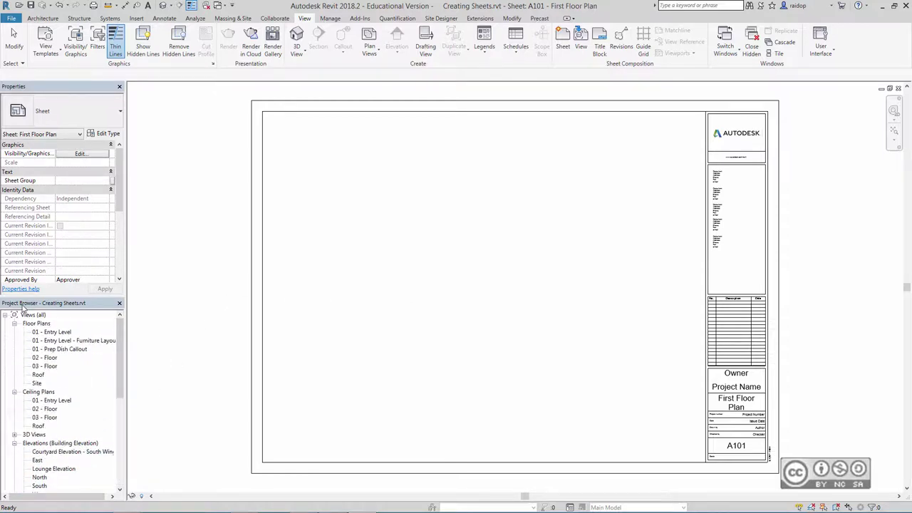
{"action": "left_click", "coordinate": [52, 331]}
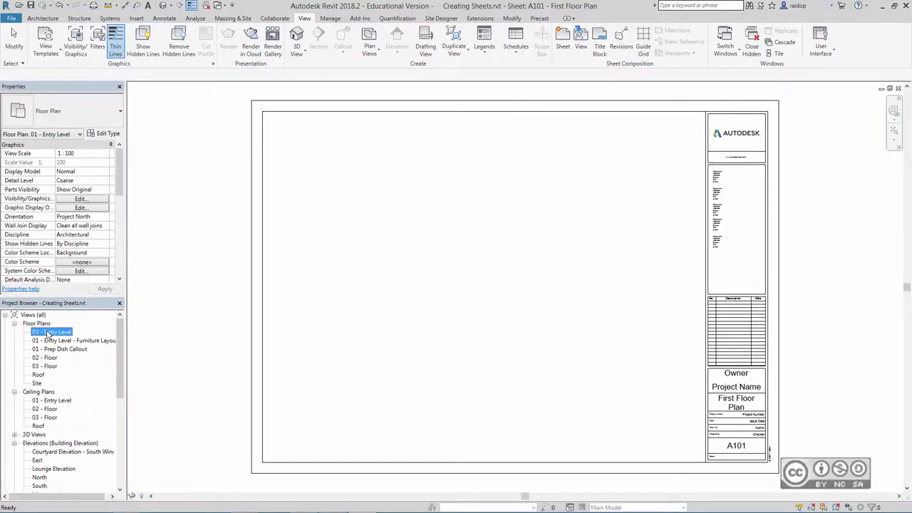
{"action": "left_click_drag", "start_coordinate": [48, 333], "coordinate": [413, 245]}
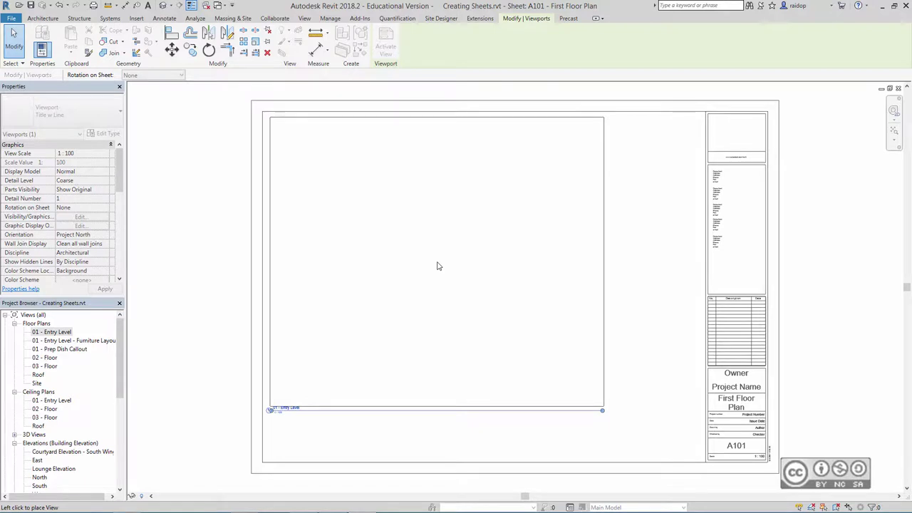
{"action": "left_click", "coordinate": [438, 266]}
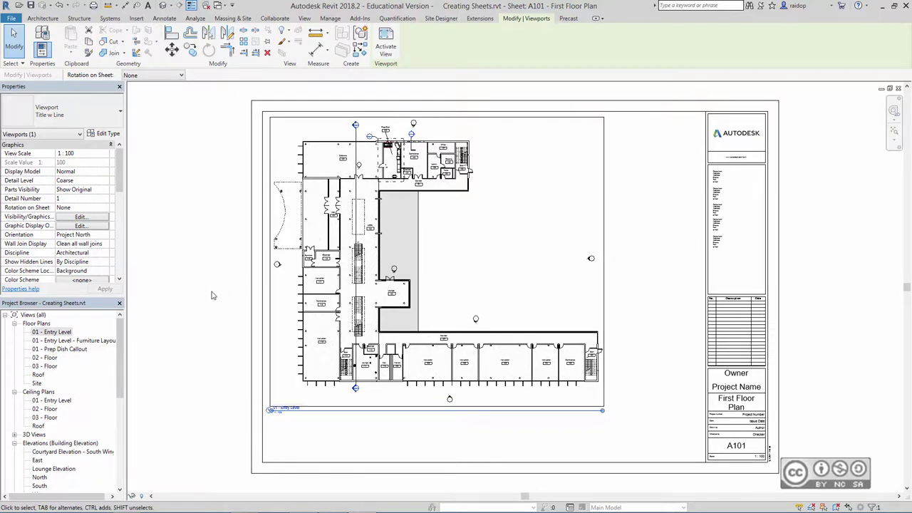
{"action": "double_click", "coordinate": [575, 192]}
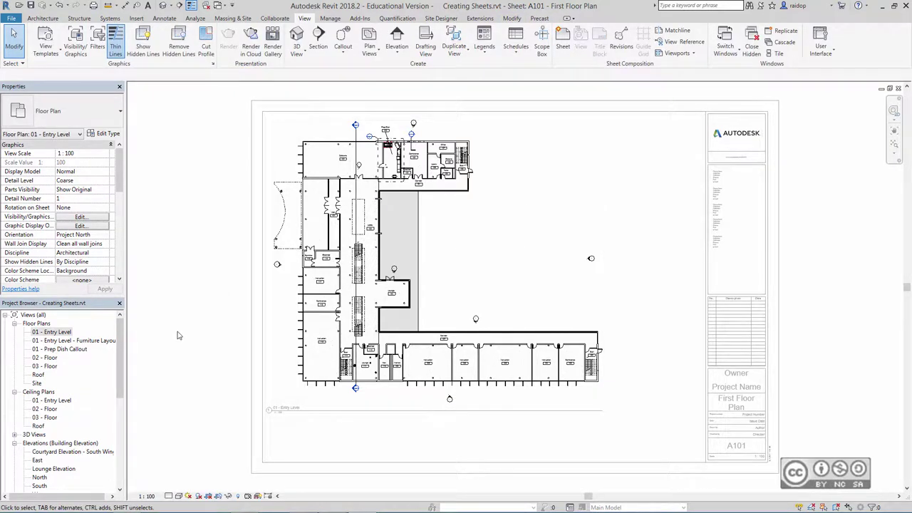
- Set the Entry Level plan's view scale to 1 : 200 and return to the sheet
{"action": "left_click", "coordinate": [151, 497]}
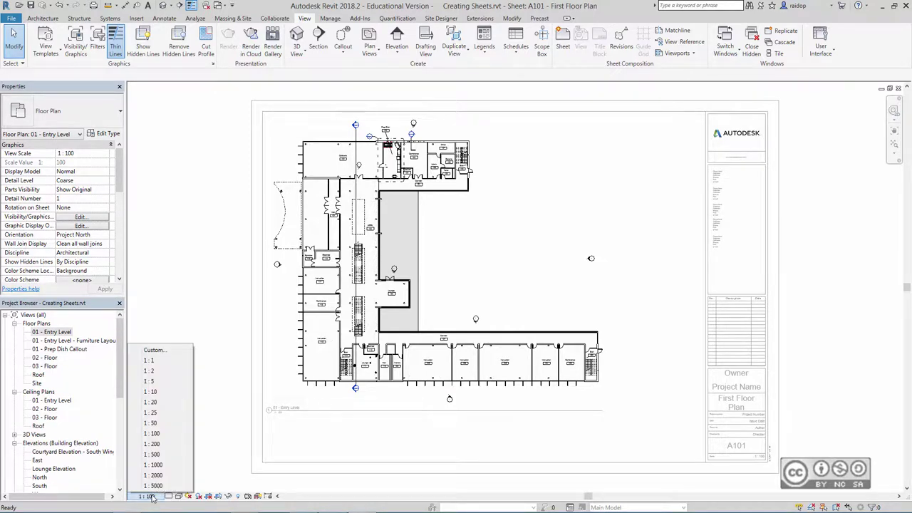
{"action": "left_click", "coordinate": [163, 444]}
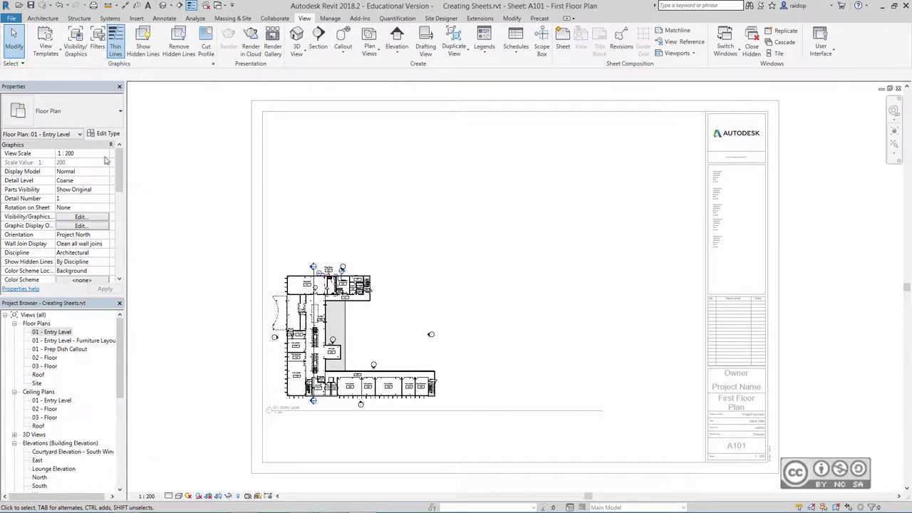
{"action": "double_click", "coordinate": [234, 207]}
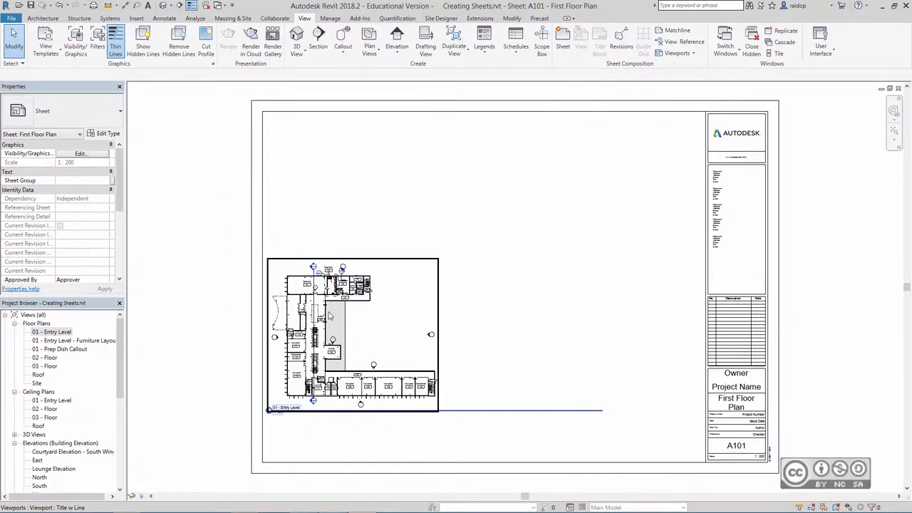
- Shorten the floor plan viewport's title line to the plan's width
{"action": "scroll", "coordinate": [417, 284], "scroll_direction": "up", "scroll_amount": 1}
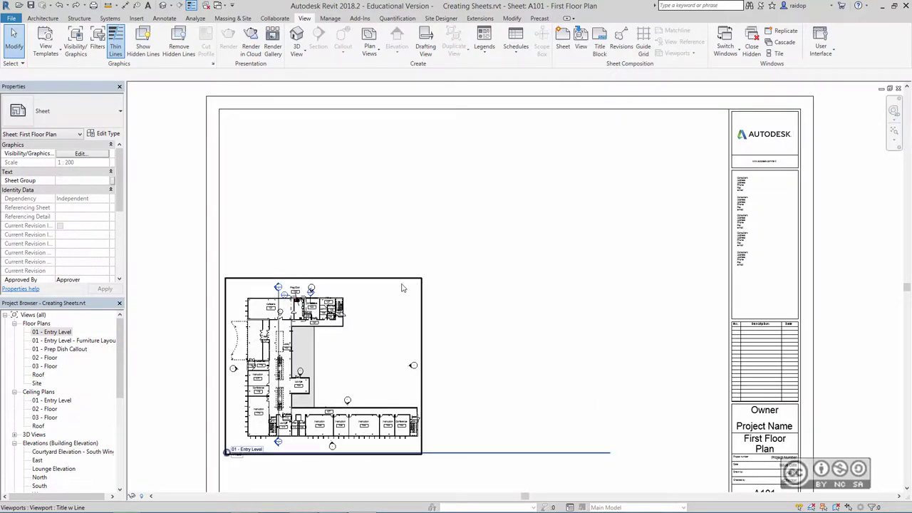
{"action": "left_click", "coordinate": [404, 286]}
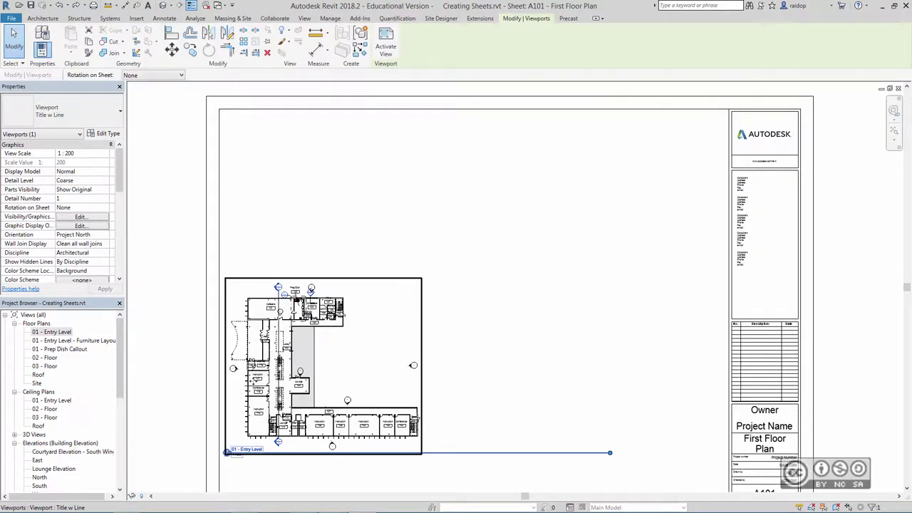
{"action": "middle_click_drag", "start_coordinate": [437, 478], "coordinate": [465, 357]}
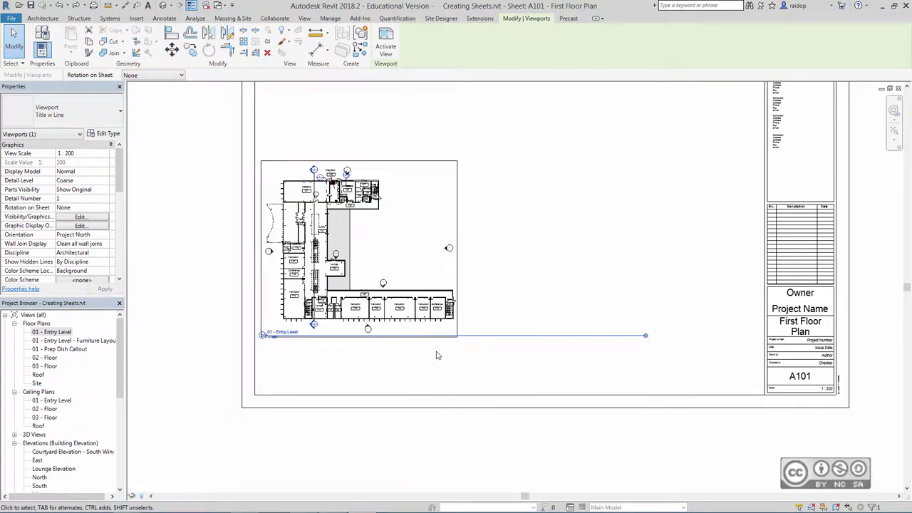
{"action": "left_click_drag", "start_coordinate": [646, 340], "coordinate": [453, 340]}
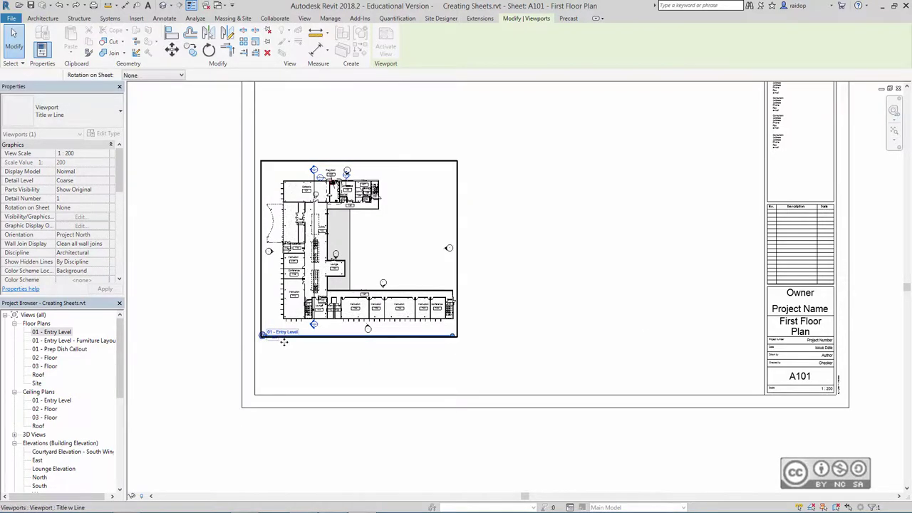
{"action": "scroll", "coordinate": [258, 353], "scroll_direction": "up", "scroll_amount": 3}
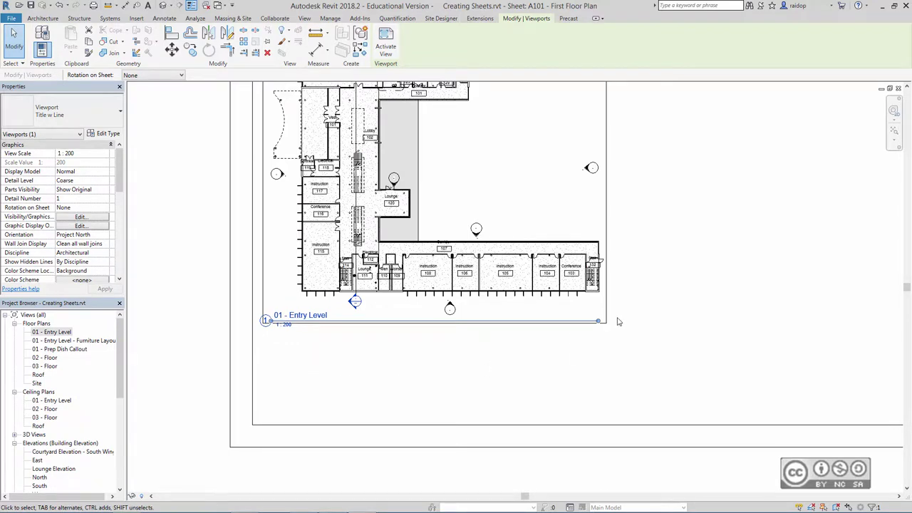
{"action": "scroll", "coordinate": [118, 343], "scroll_direction": "down", "scroll_amount": 4}
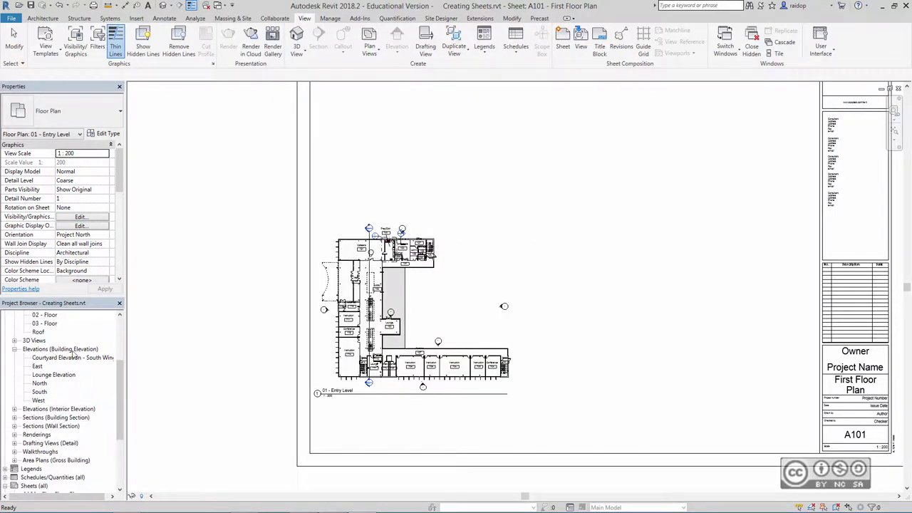
- Set the South elevation's scale to 1 : 200 and place it right of the floor plan
{"action": "left_click", "coordinate": [39, 392]}
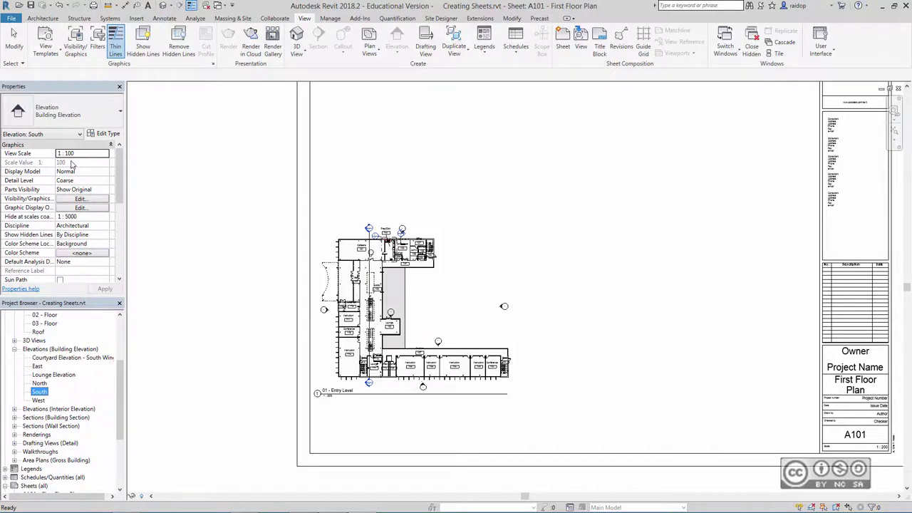
{"action": "left_click", "coordinate": [76, 154]}
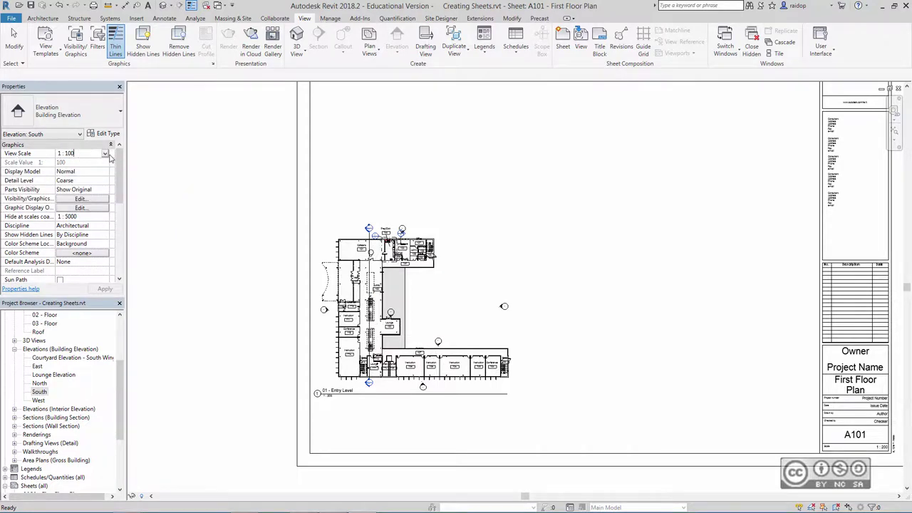
{"action": "left_click", "coordinate": [105, 154]}
{"action": "left_click", "coordinate": [68, 177]}
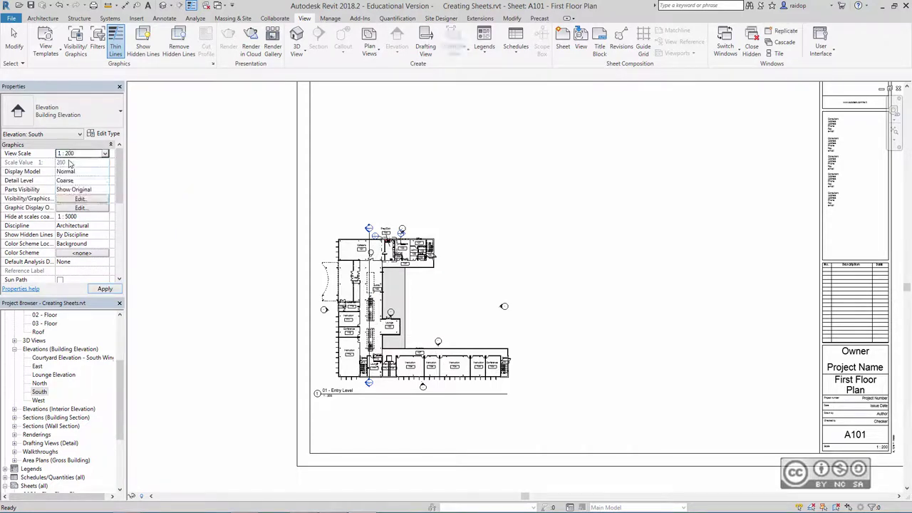
{"action": "left_click", "coordinate": [104, 289]}
{"action": "left_click_drag", "start_coordinate": [39, 391], "coordinate": [559, 172]}
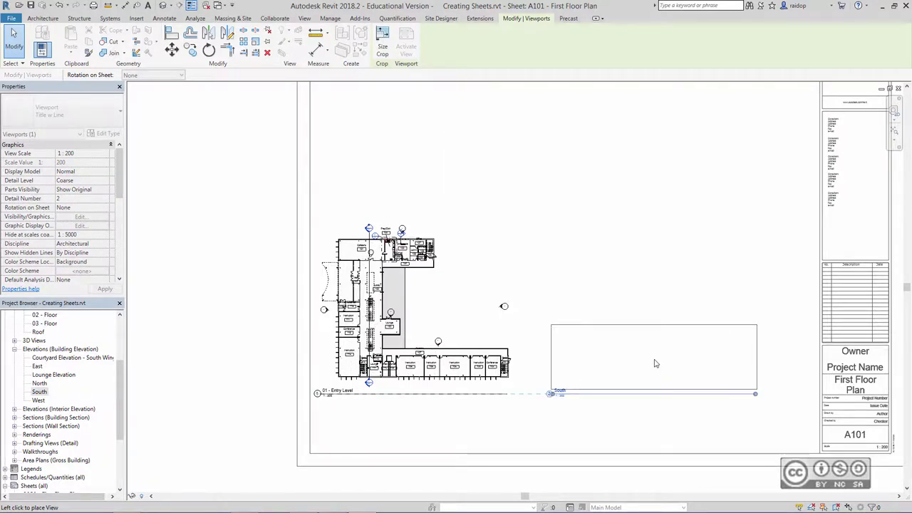
{"action": "left_click", "coordinate": [644, 365]}
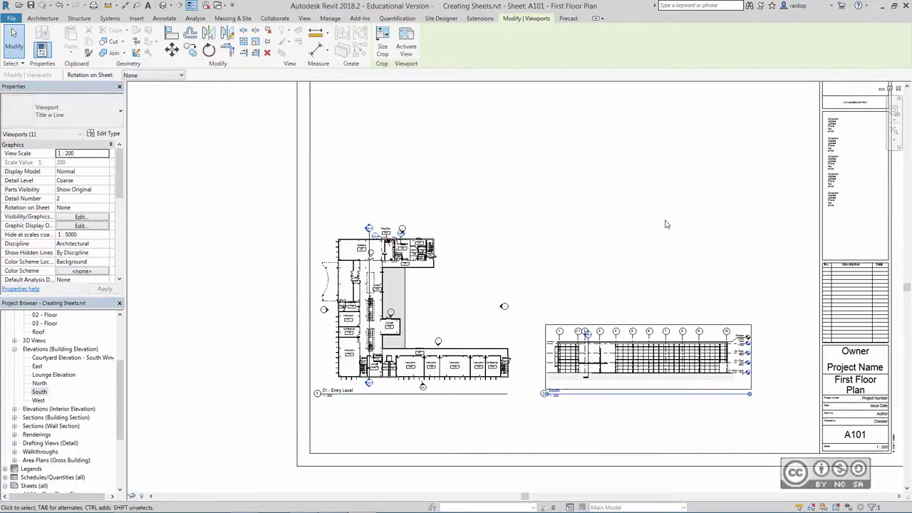
{"action": "left_click", "coordinate": [38, 400]}
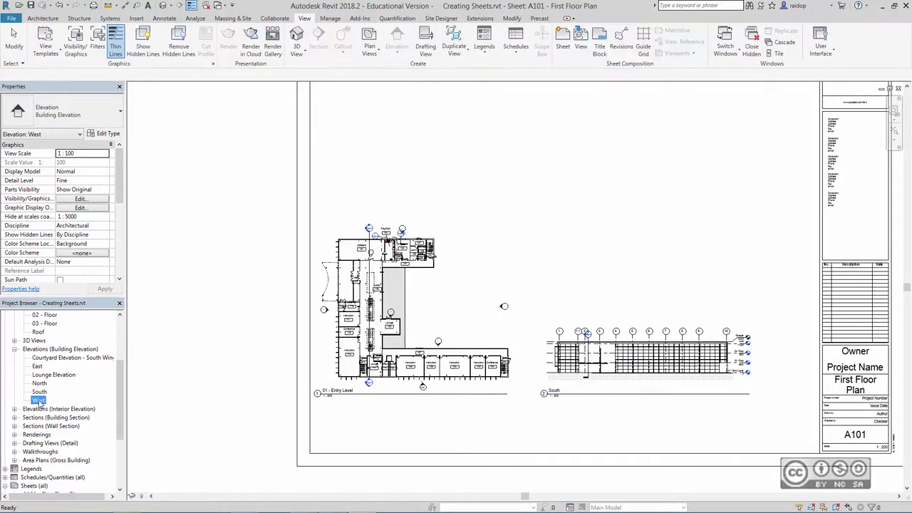
- Set the West elevation to 1 : 200 and place it above the floor plan
{"action": "left_click", "coordinate": [91, 155]}
{"action": "left_click", "coordinate": [104, 153]}
{"action": "left_click", "coordinate": [79, 186]}
{"action": "left_click_drag", "start_coordinate": [416, 183], "coordinate": [359, 160]}
{"action": "left_click", "coordinate": [536, 213]}
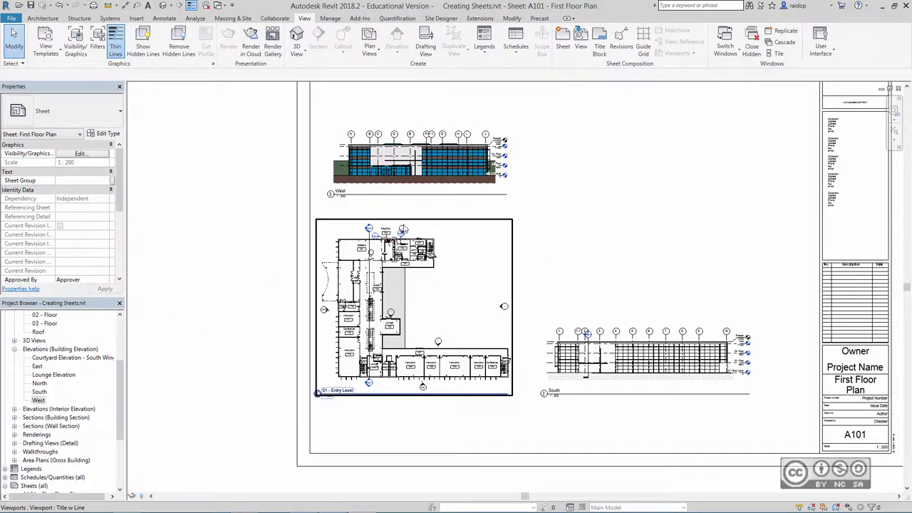
- Move the floor plan viewport to the sheet's upper right and shift the South elevation right
{"action": "left_click", "coordinate": [406, 228]}
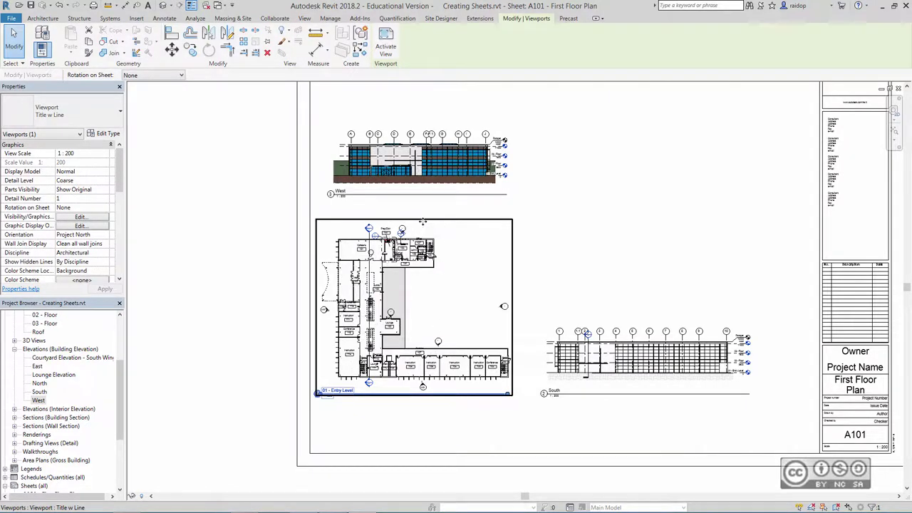
{"action": "left_click_drag", "start_coordinate": [423, 223], "coordinate": [706, 111]}
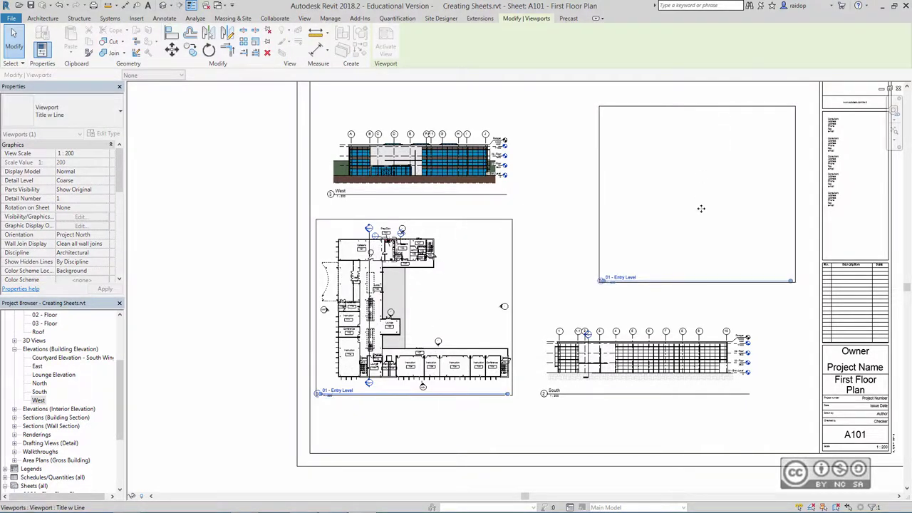
{"action": "left_click", "coordinate": [685, 367]}
{"action": "left_click_drag", "start_coordinate": [686, 369], "coordinate": [742, 369]}
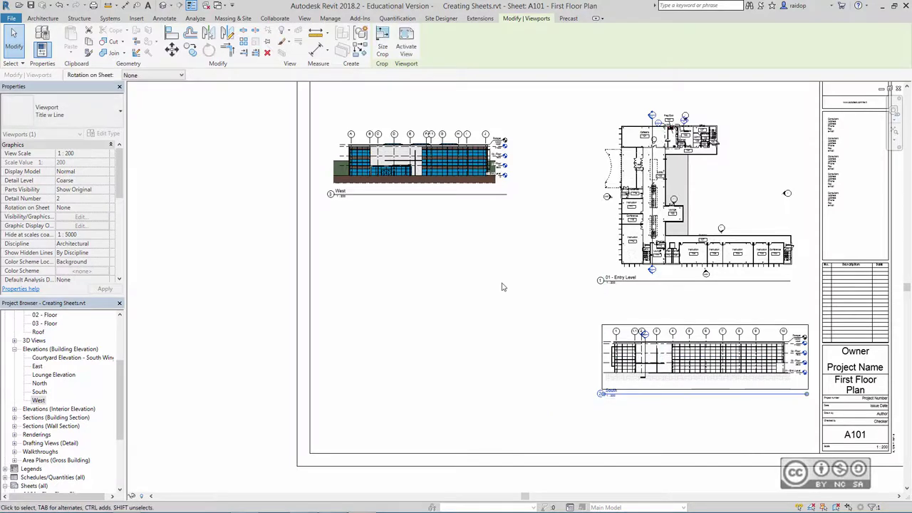
{"action": "left_click", "coordinate": [448, 185]}
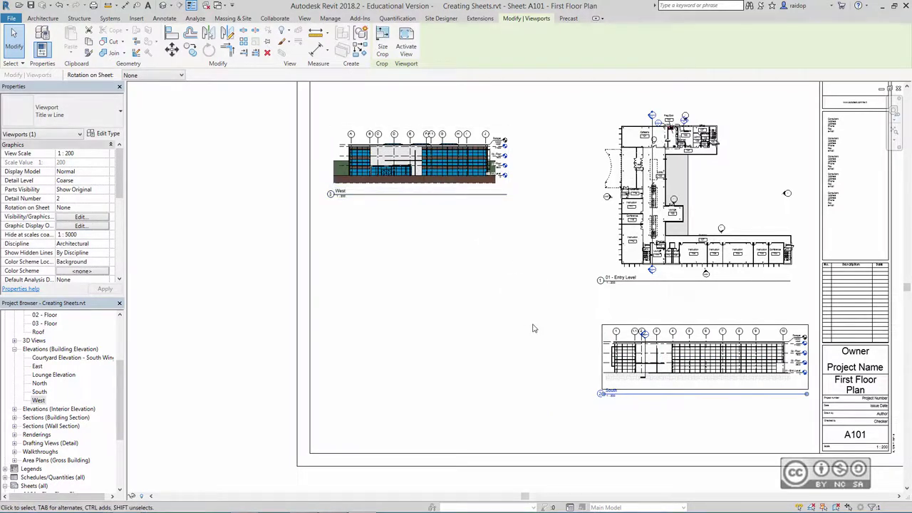
{"action": "left_click", "coordinate": [648, 178]}
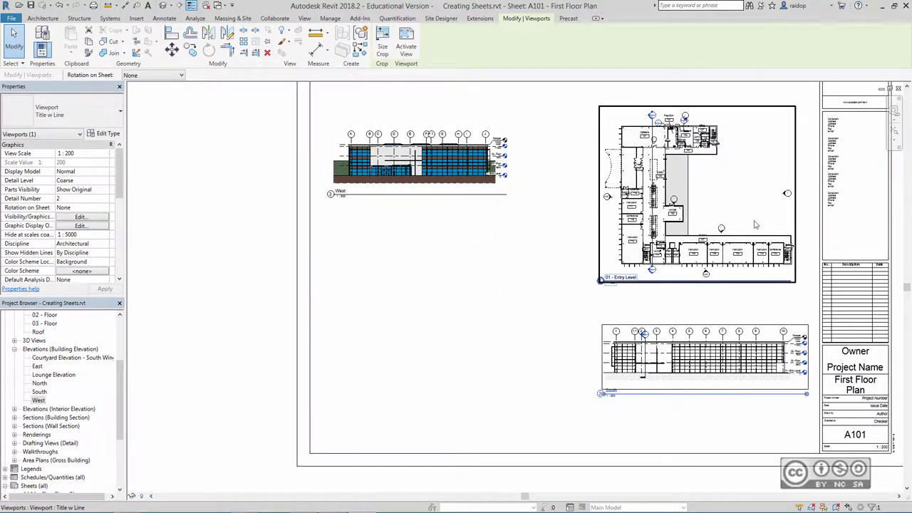
{"action": "left_click", "coordinate": [538, 326]}
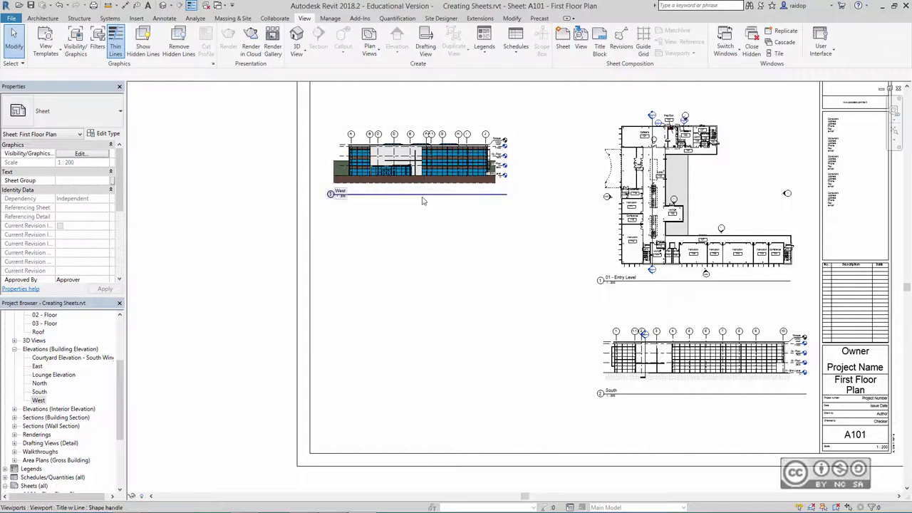
- Switch the West elevation's visual style to Hidden Line
{"action": "double_click", "coordinate": [336, 148]}
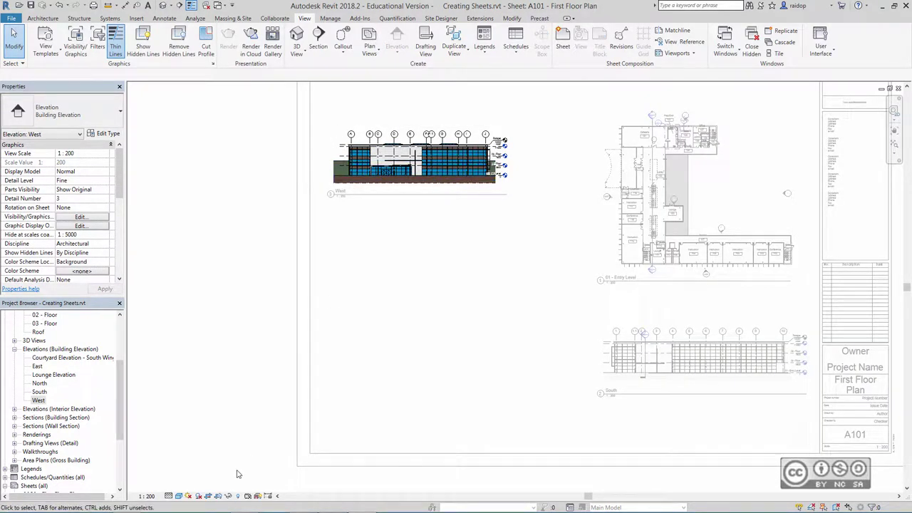
{"action": "left_click", "coordinate": [179, 496]}
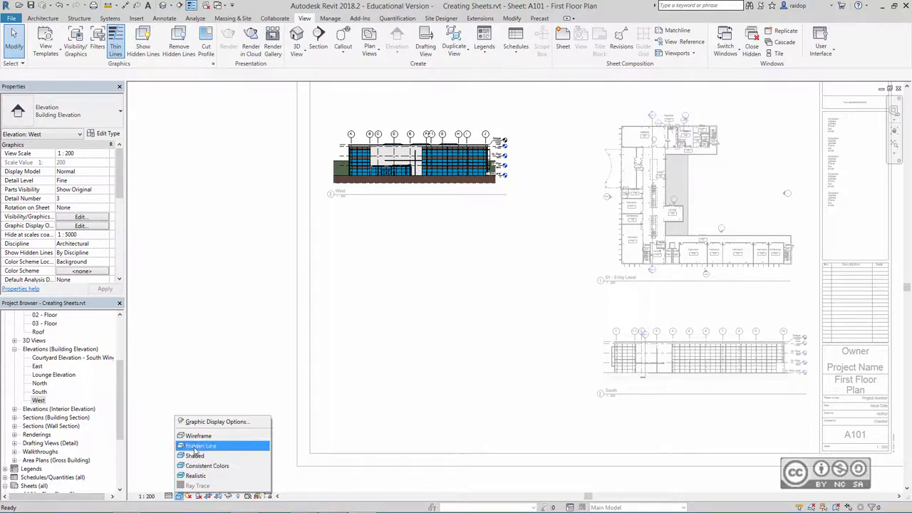
{"action": "left_click", "coordinate": [195, 446]}
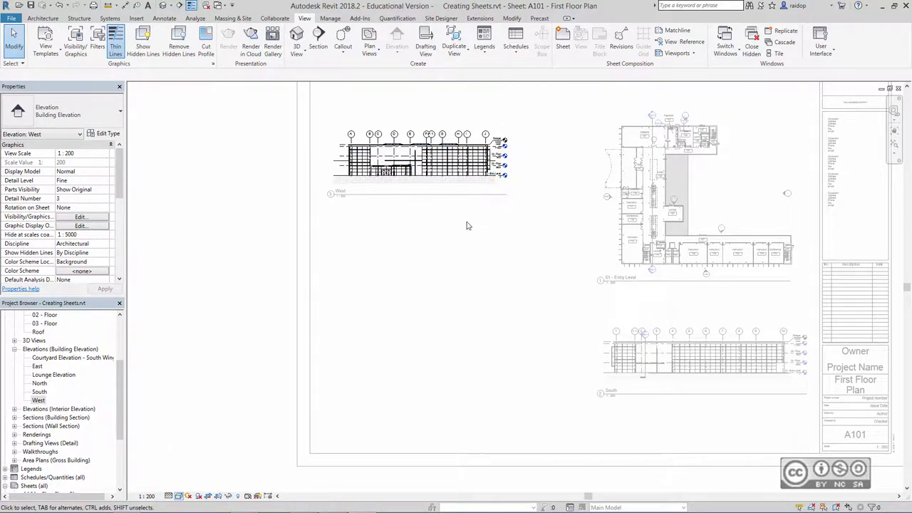
{"action": "double_click", "coordinate": [467, 265]}
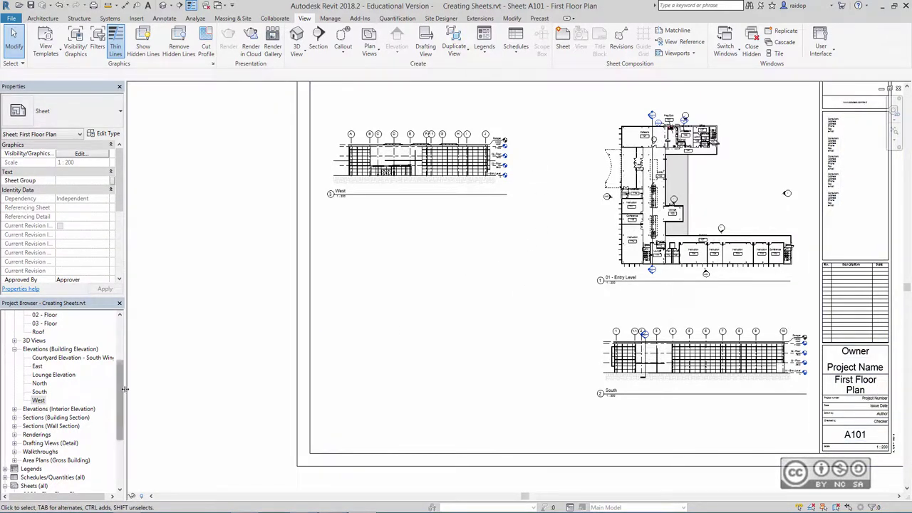
- Place the Section Through Stairs view below the West elevation
{"action": "left_click_drag", "start_coordinate": [123, 380], "coordinate": [129, 411]}
{"action": "scroll", "coordinate": [122, 349], "scroll_direction": "up", "scroll_amount": 5}
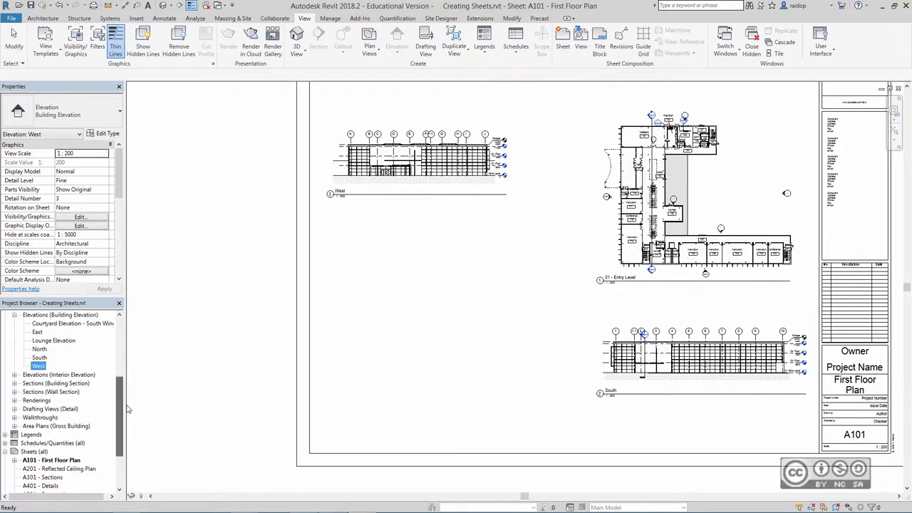
{"action": "left_click", "coordinate": [14, 384]}
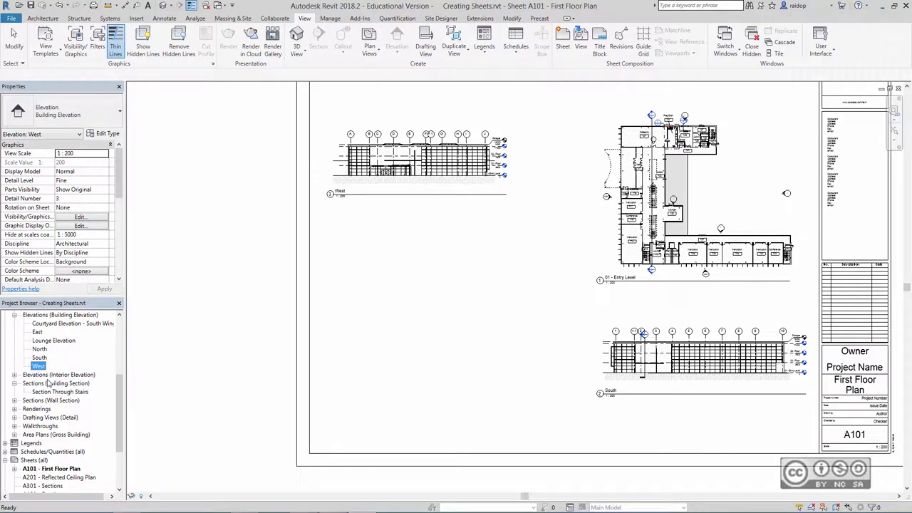
{"action": "left_click", "coordinate": [60, 391]}
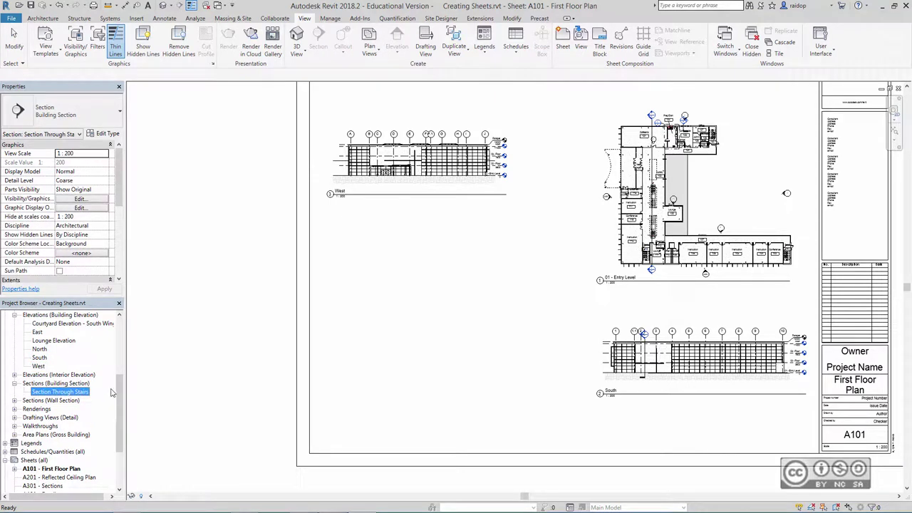
{"action": "left_click_drag", "start_coordinate": [45, 394], "coordinate": [440, 296]}
{"action": "left_click", "coordinate": [420, 242]}
- Set Wall Section At Col. Grid A to 1:200 and place it at the sheet's lower left
{"action": "left_click", "coordinate": [14, 400]}
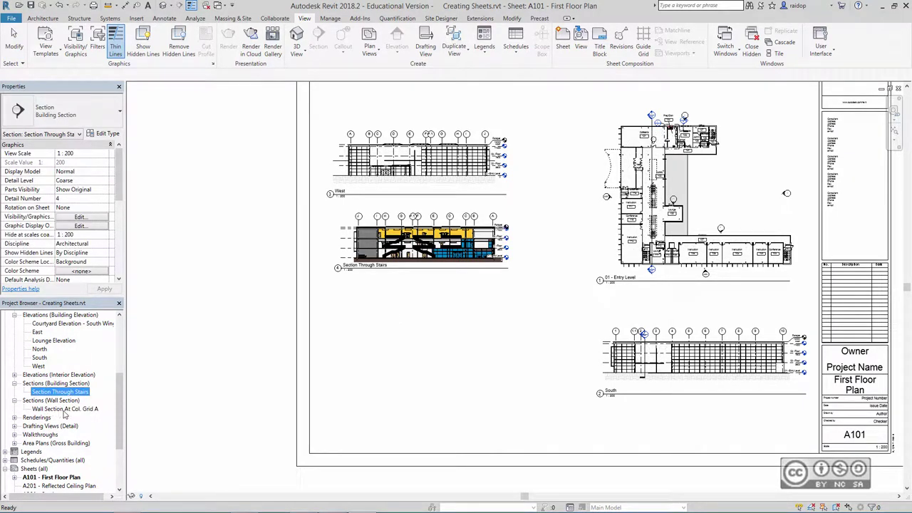
{"action": "left_click", "coordinate": [65, 409]}
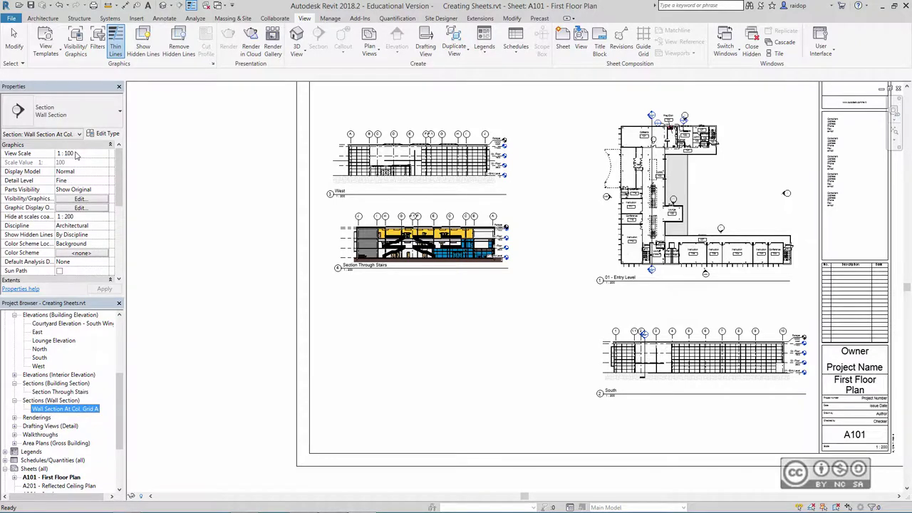
{"action": "left_click", "coordinate": [82, 153]}
{"action": "left_click", "coordinate": [104, 153]}
{"action": "left_click", "coordinate": [72, 198]}
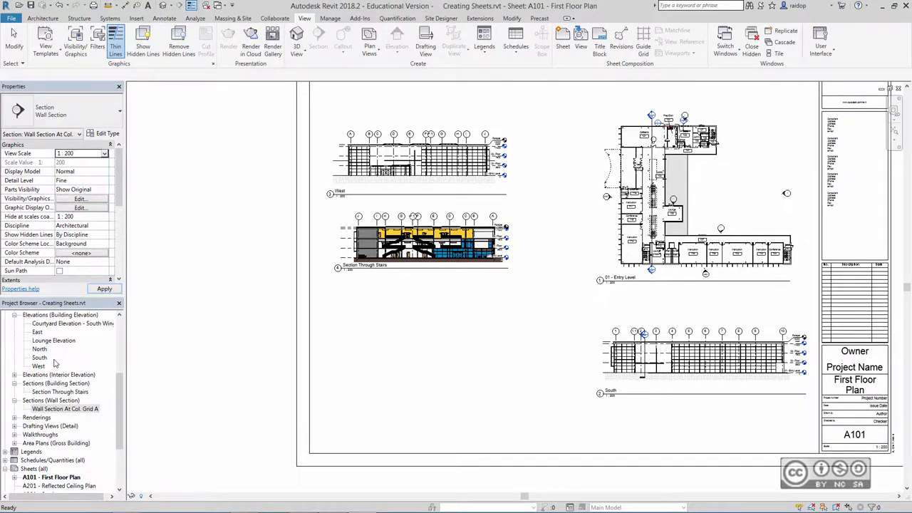
{"action": "left_click_drag", "start_coordinate": [66, 409], "coordinate": [370, 356]}
{"action": "left_click", "coordinate": [371, 356]}
- Place the 01 - Prep Dish Callout at the sheet's bottom centre, then zoom to fit (ZF)
{"action": "scroll", "coordinate": [125, 431], "scroll_direction": "up", "scroll_amount": 5}
{"action": "left_click", "coordinate": [47, 350]}
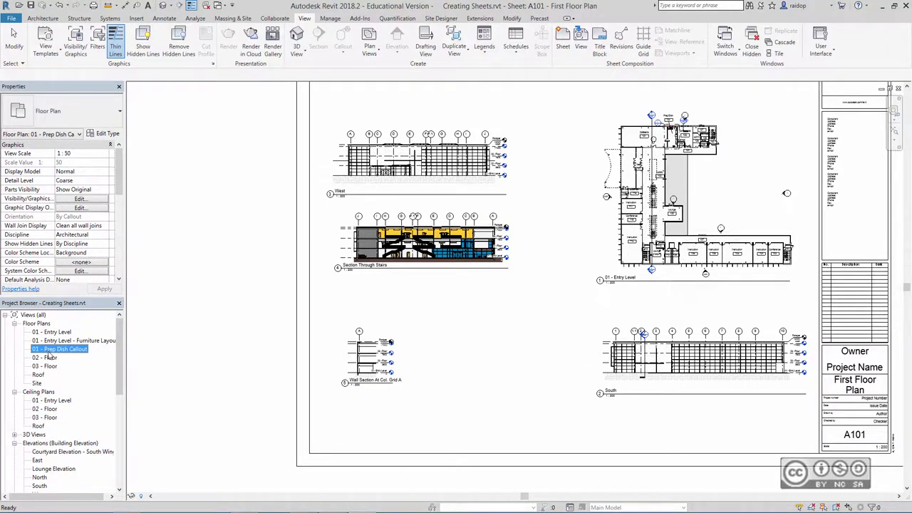
{"action": "left_click_drag", "start_coordinate": [49, 356], "coordinate": [501, 376]}
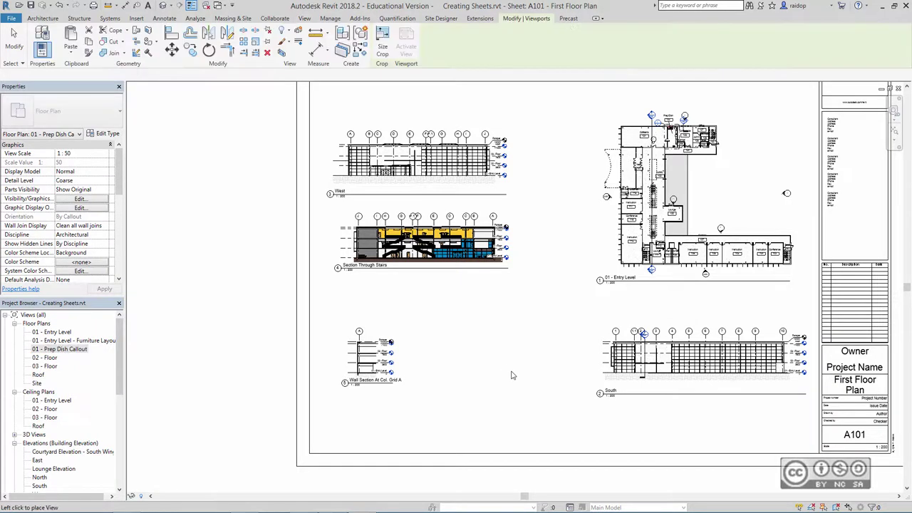
{"action": "left_click", "coordinate": [497, 371]}
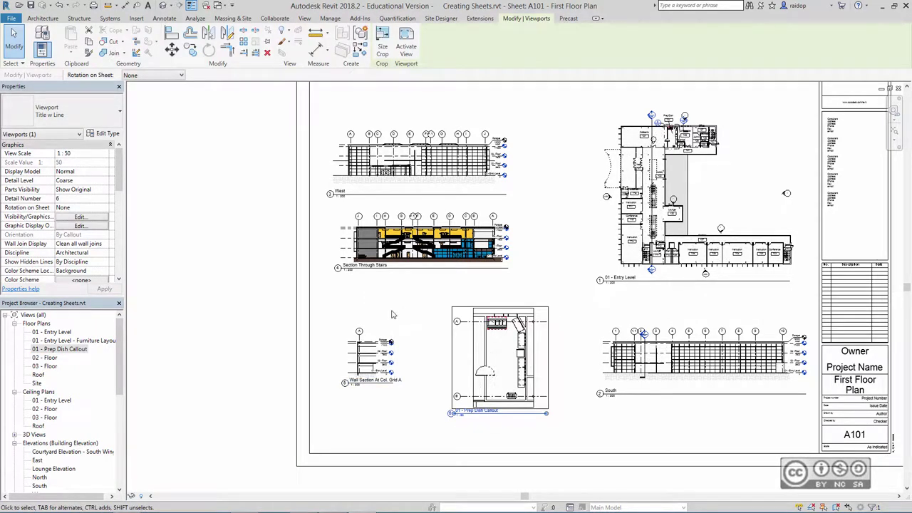
{"action": "left_click", "coordinate": [239, 184]}
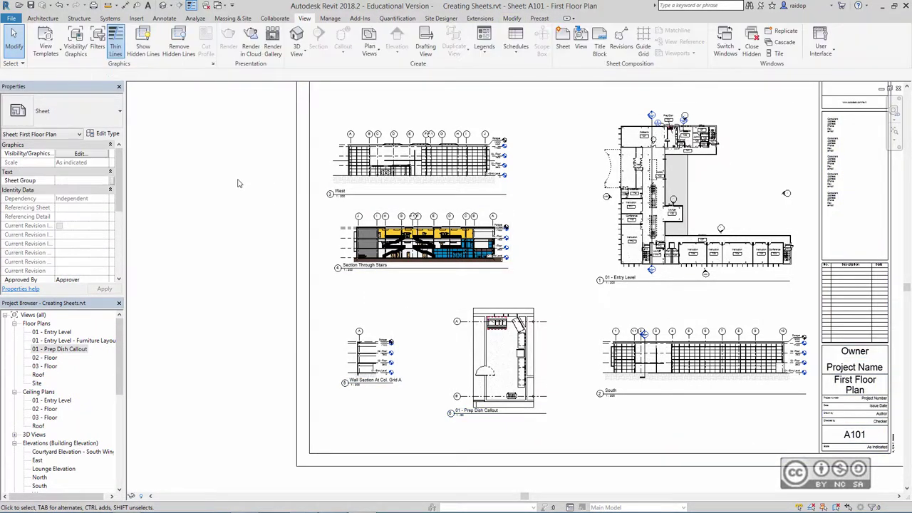
{"action": "key", "text": "z"}
{"action": "key", "text": "f"}
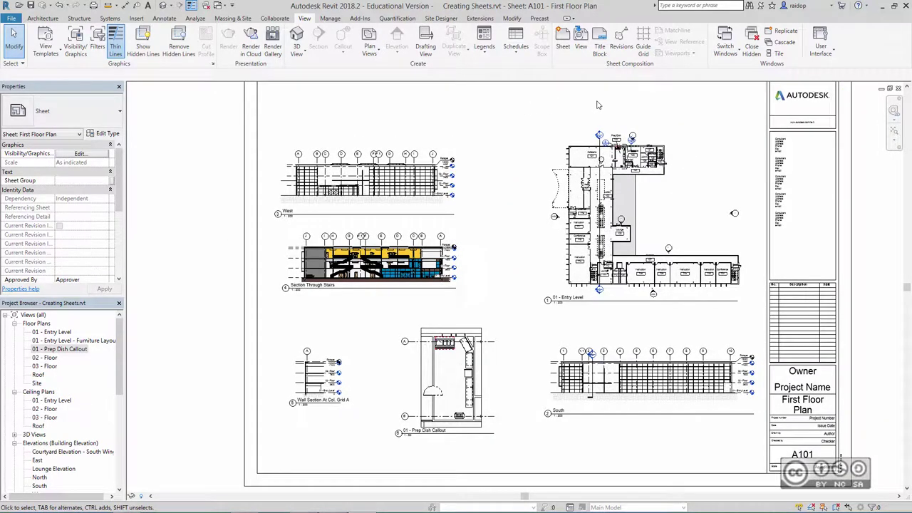
- Expand sheet A101 in the Project Browser to list its six placed views
{"action": "scroll", "coordinate": [602, 107], "scroll_direction": "up", "scroll_amount": 1}
{"action": "scroll", "coordinate": [616, 125], "scroll_direction": "up", "scroll_amount": 1}
{"action": "scroll", "coordinate": [616, 125], "scroll_direction": "up", "scroll_amount": 2}
{"action": "scroll", "coordinate": [615, 125], "scroll_direction": "up", "scroll_amount": 2}
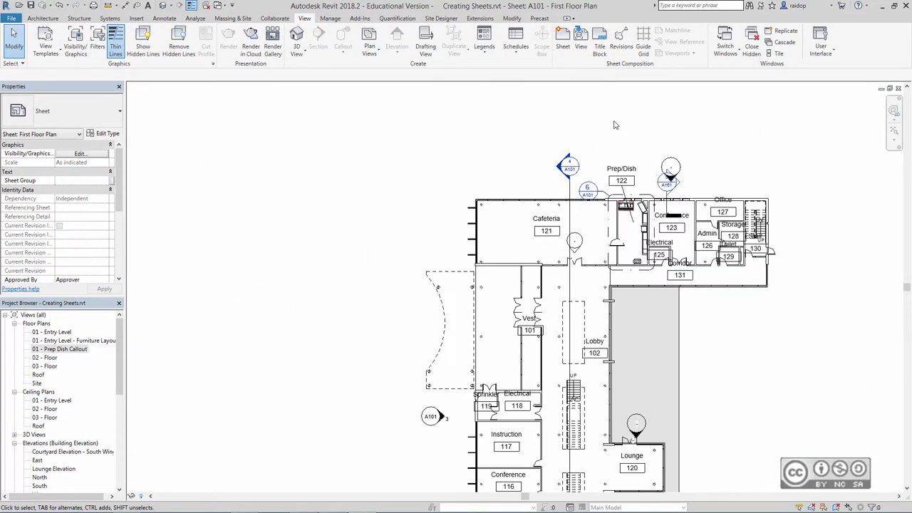
{"action": "scroll", "coordinate": [597, 146], "scroll_direction": "up", "scroll_amount": 1}
{"action": "scroll", "coordinate": [597, 146], "scroll_direction": "up", "scroll_amount": 1}
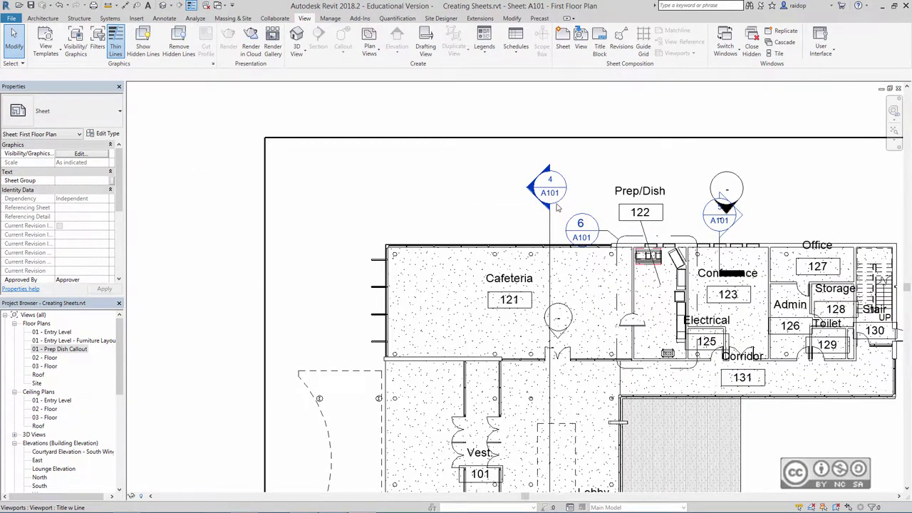
{"action": "scroll", "coordinate": [545, 194], "scroll_direction": "down", "scroll_amount": 1}
{"action": "scroll", "coordinate": [541, 206], "scroll_direction": "down", "scroll_amount": 1}
{"action": "scroll", "coordinate": [534, 224], "scroll_direction": "down", "scroll_amount": 1}
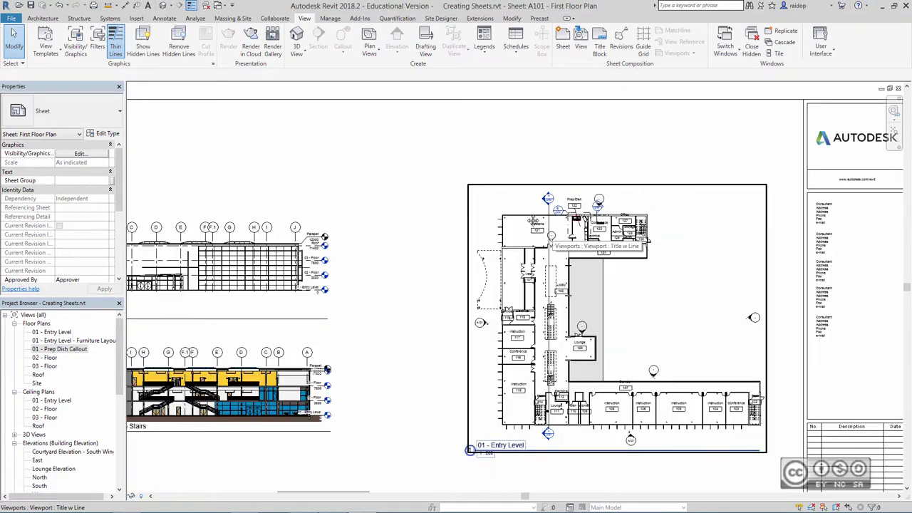
{"action": "scroll", "coordinate": [527, 242], "scroll_direction": "down", "scroll_amount": 1}
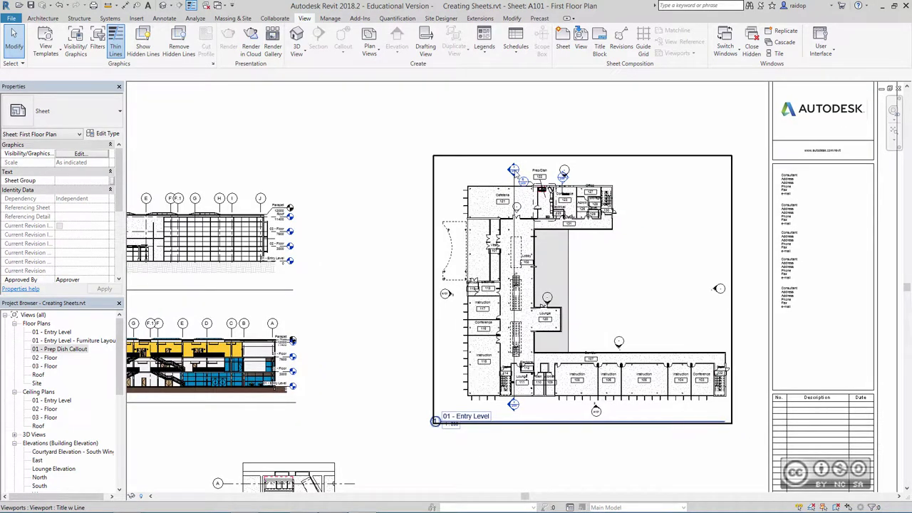
{"action": "scroll", "coordinate": [434, 421], "scroll_direction": "down", "scroll_amount": 1}
{"action": "scroll", "coordinate": [181, 396], "scroll_direction": "up", "scroll_amount": 1}
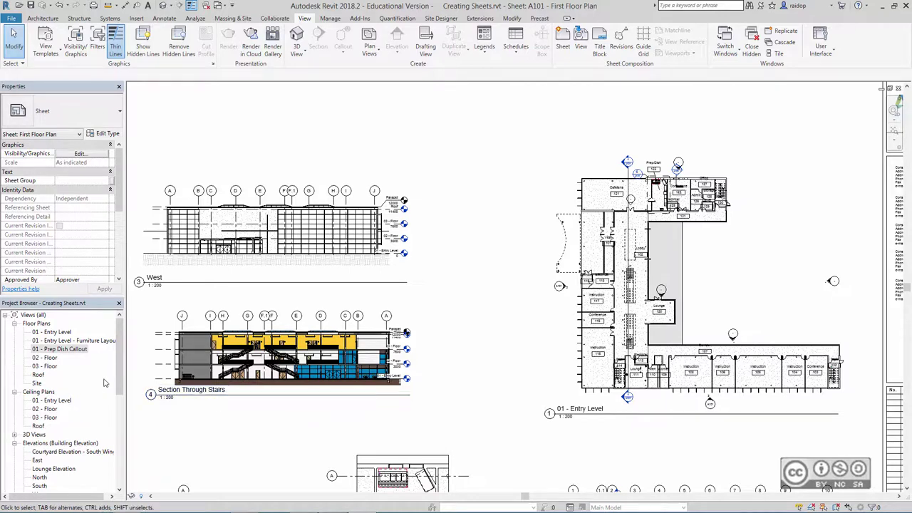
{"action": "left_click_drag", "start_coordinate": [118, 374], "coordinate": [122, 466]}
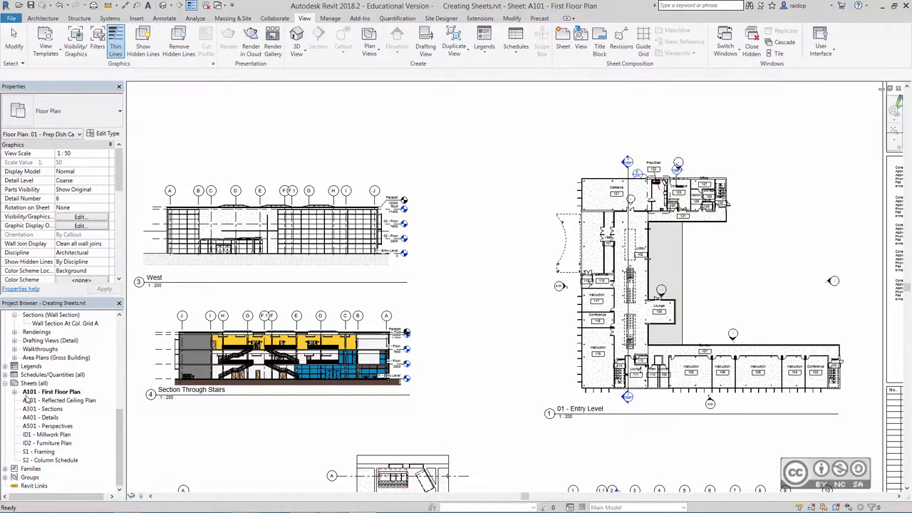
{"action": "scroll", "coordinate": [44, 397], "scroll_direction": "up", "scroll_amount": 2}
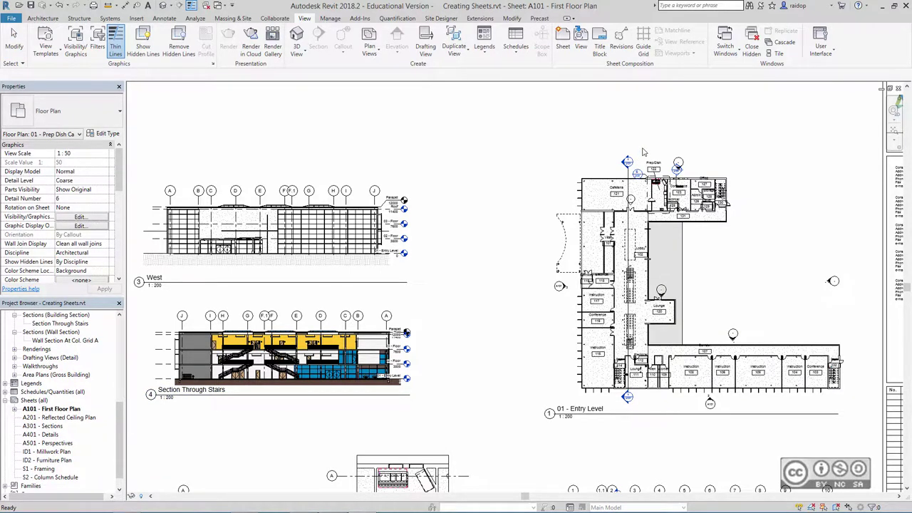
{"action": "scroll", "coordinate": [643, 157], "scroll_direction": "up", "scroll_amount": 3}
{"action": "scroll", "coordinate": [643, 157], "scroll_direction": "up", "scroll_amount": 2}
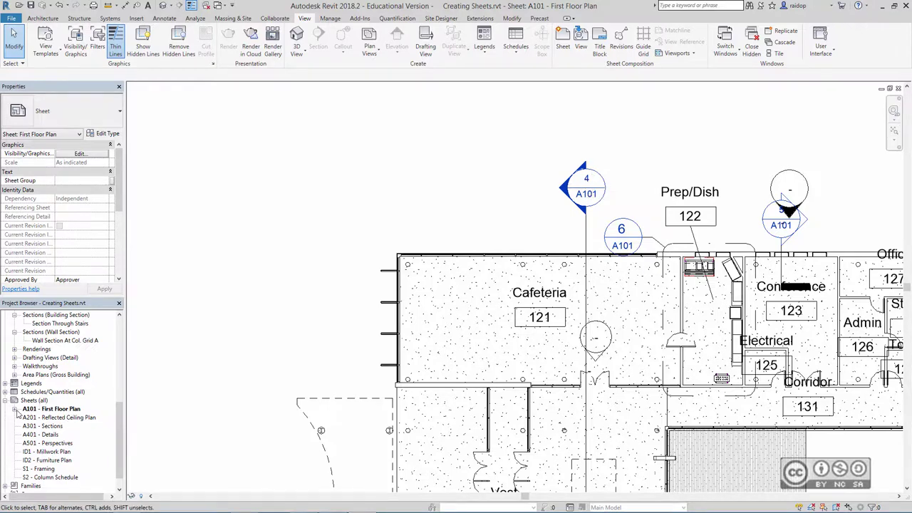
{"action": "left_click", "coordinate": [15, 411]}
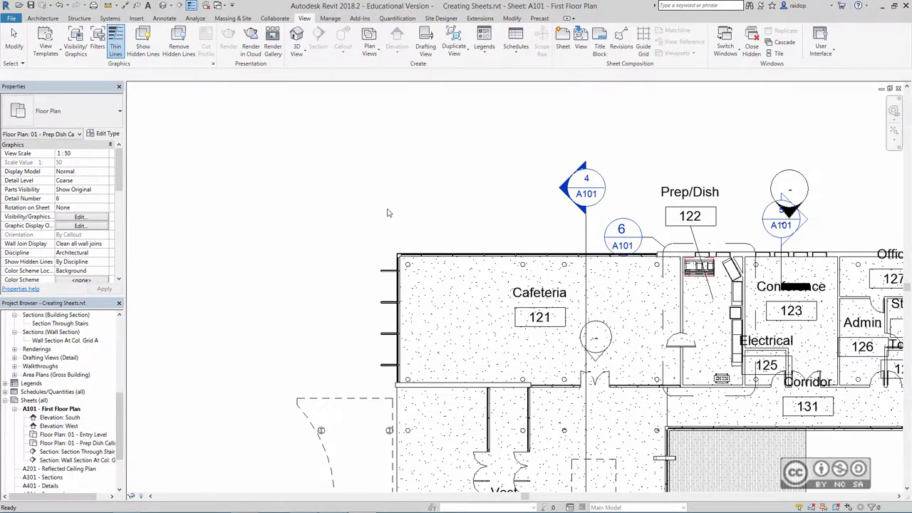
- Clear the selection and fit the whole A101 sheet in the window
{"action": "key", "text": "Escape"}
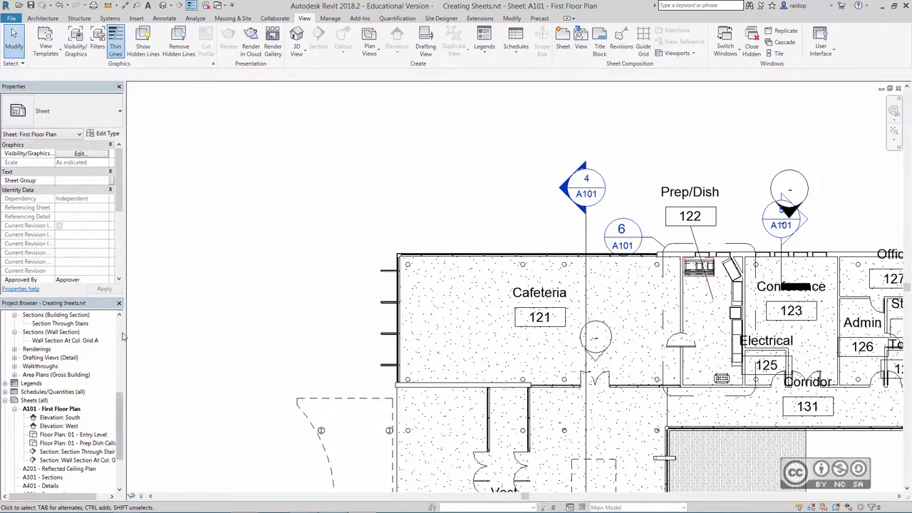
{"action": "scroll", "coordinate": [29, 317], "scroll_direction": "up", "scroll_amount": 10}
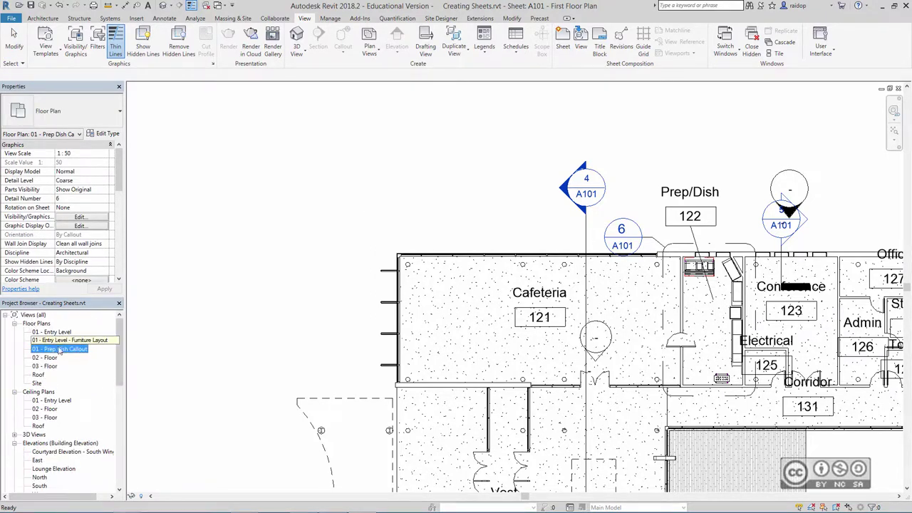
{"action": "middle_click", "coordinate": [306, 221]}
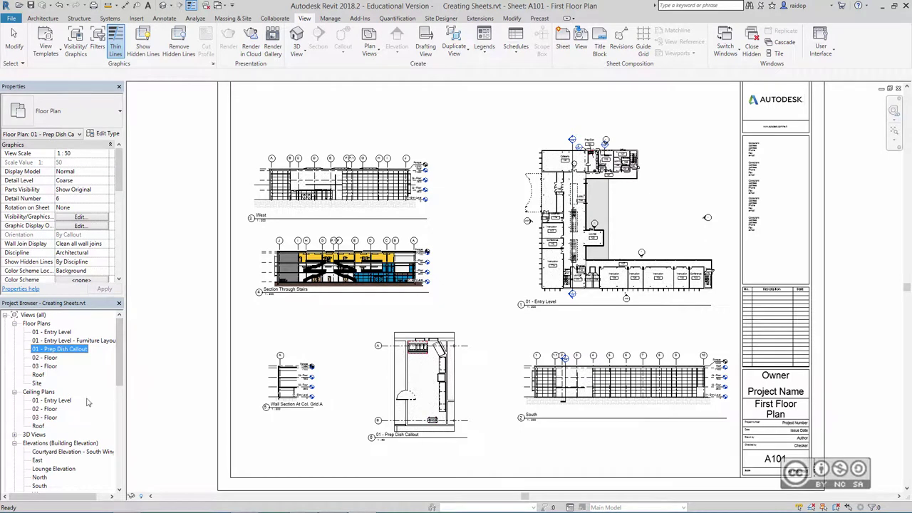
- Set the 01 - Entry Level ceiling plan's view scale to 1:200
{"action": "double_click", "coordinate": [49, 400]}
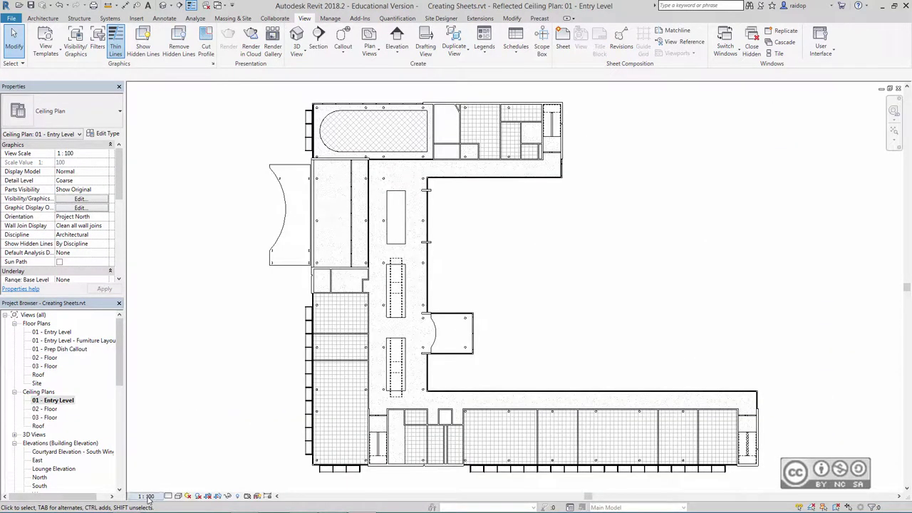
{"action": "left_click", "coordinate": [148, 496]}
{"action": "left_click", "coordinate": [162, 444]}
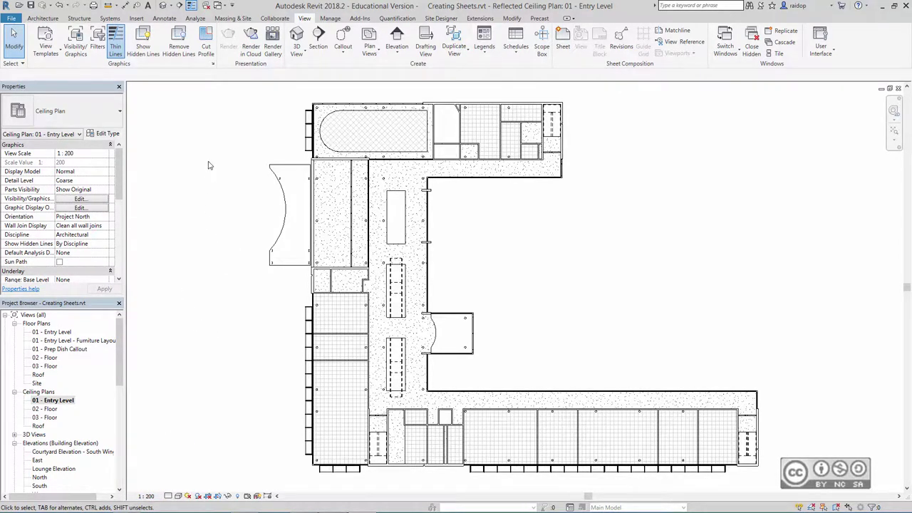
- On sheet A101, lower the West elevation and stair section, then place the ceiling plan top left
{"action": "scroll", "coordinate": [62, 376], "scroll_direction": "down", "scroll_amount": 5}
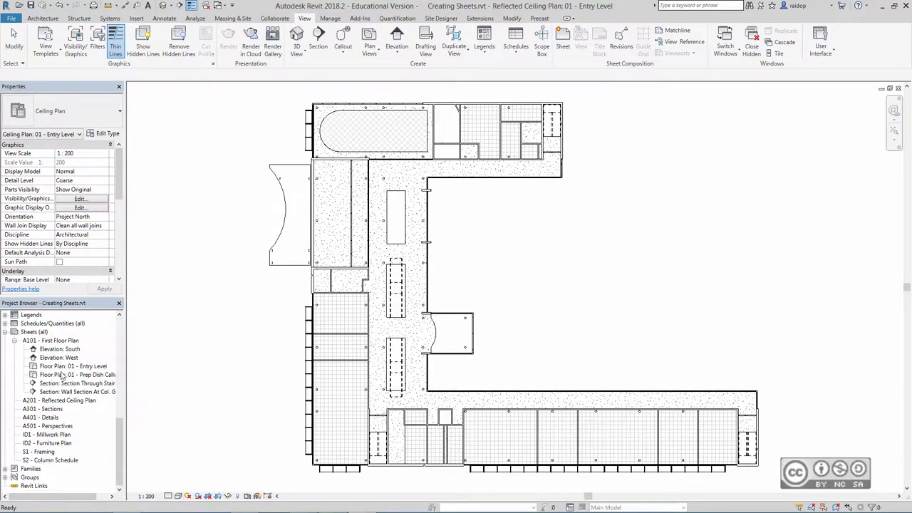
{"action": "double_click", "coordinate": [45, 342]}
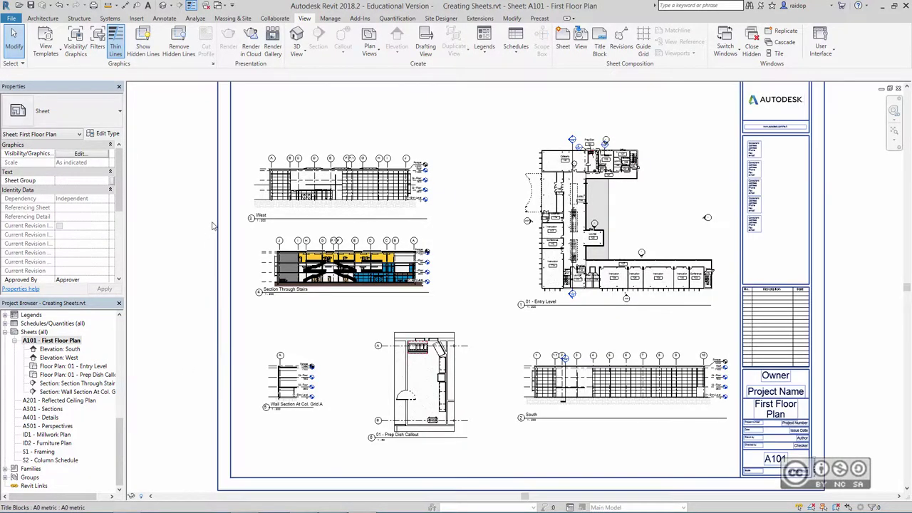
{"action": "left_click_drag", "start_coordinate": [173, 96], "coordinate": [507, 322]}
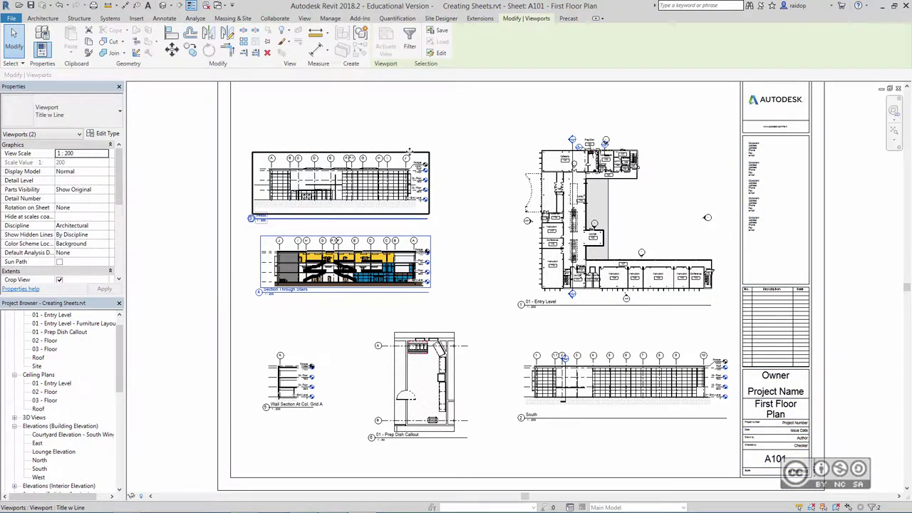
{"action": "left_click_drag", "start_coordinate": [410, 151], "coordinate": [409, 181]}
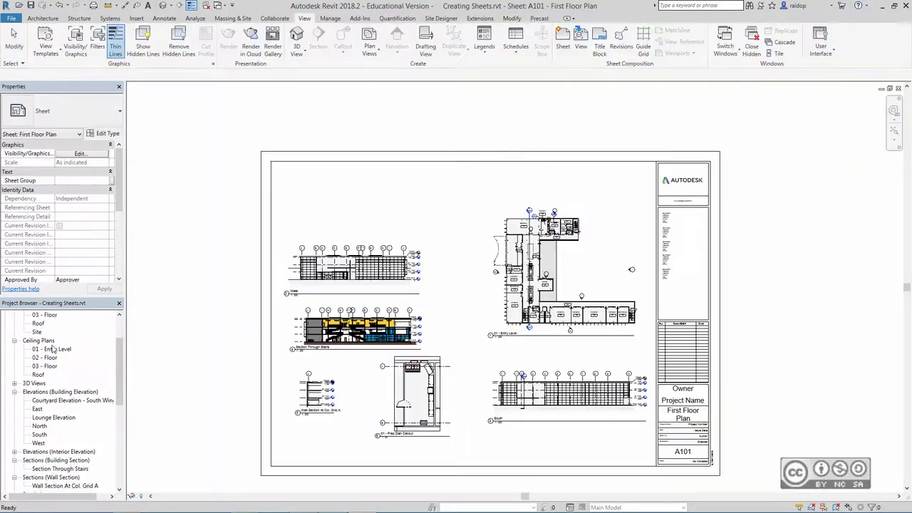
{"action": "left_click", "coordinate": [54, 349]}
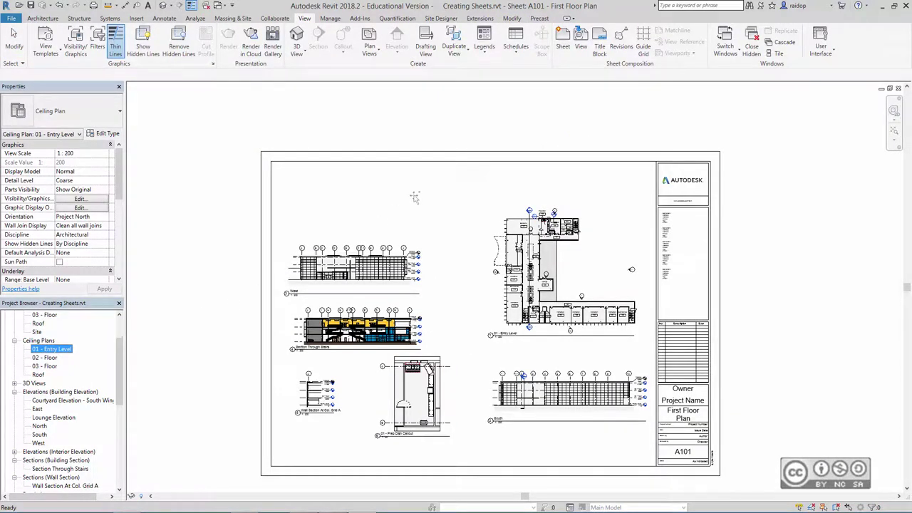
{"action": "left_click_drag", "start_coordinate": [54, 349], "coordinate": [363, 171]}
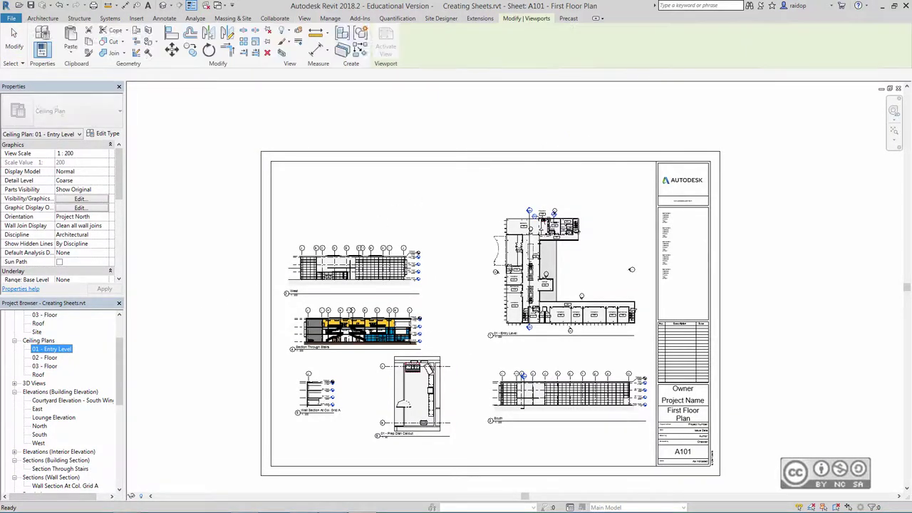
{"action": "left_click", "coordinate": [362, 171]}
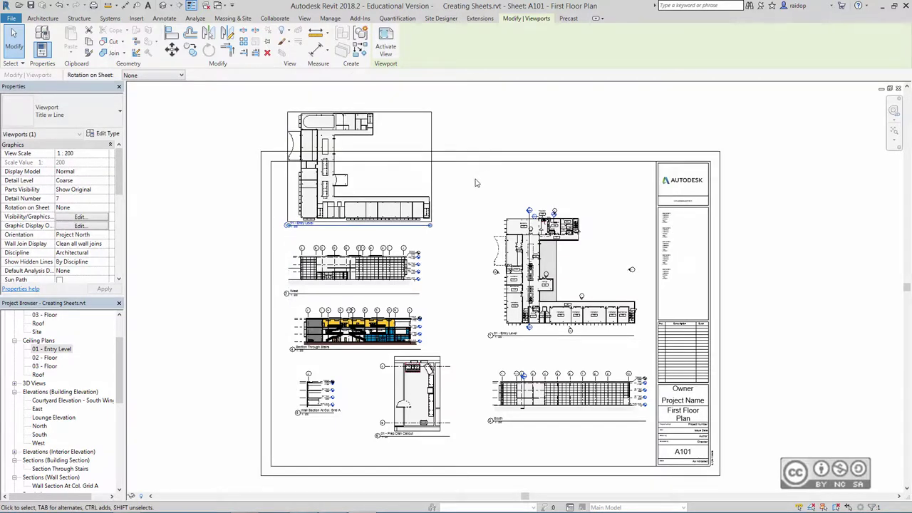
- Open sheet A201 - Reflected Ceiling Plan
{"action": "scroll", "coordinate": [86, 428], "scroll_direction": "down", "scroll_amount": 2}
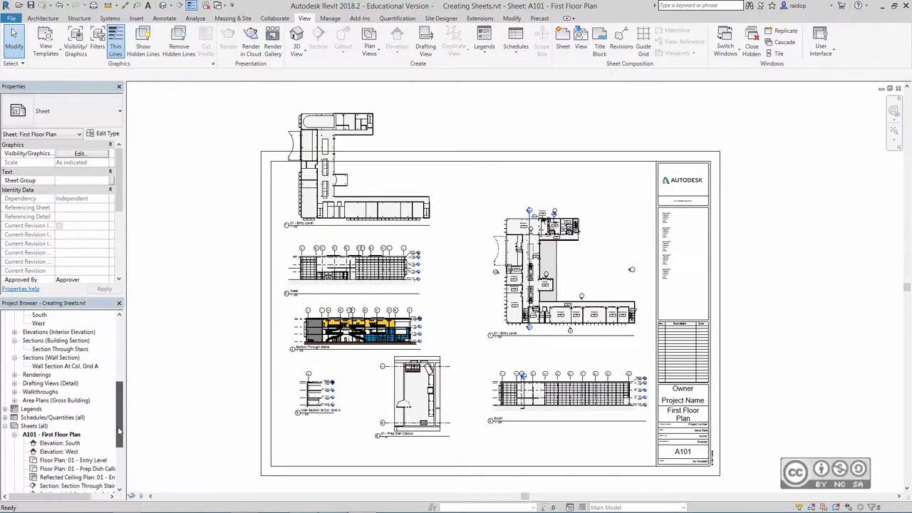
{"action": "scroll", "coordinate": [82, 438], "scroll_direction": "down", "scroll_amount": 2}
{"action": "scroll", "coordinate": [81, 443], "scroll_direction": "down", "scroll_amount": 1}
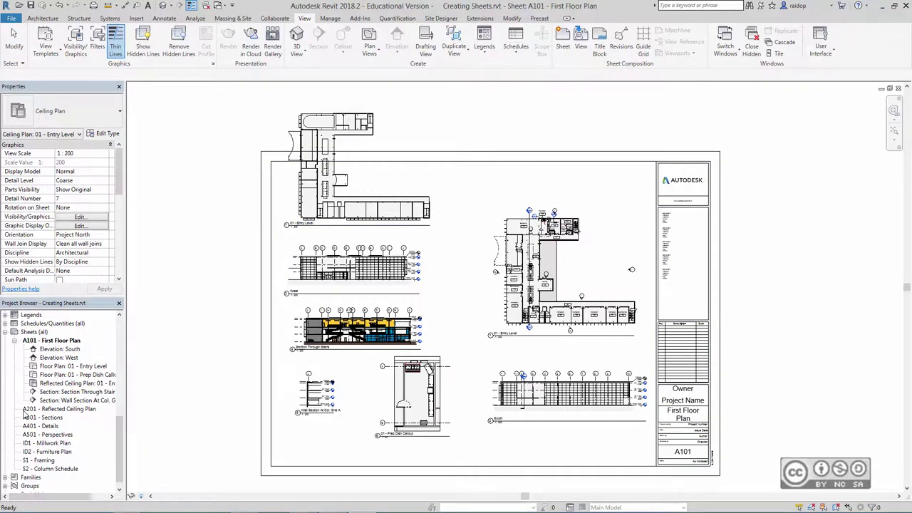
{"action": "double_click", "coordinate": [68, 409]}
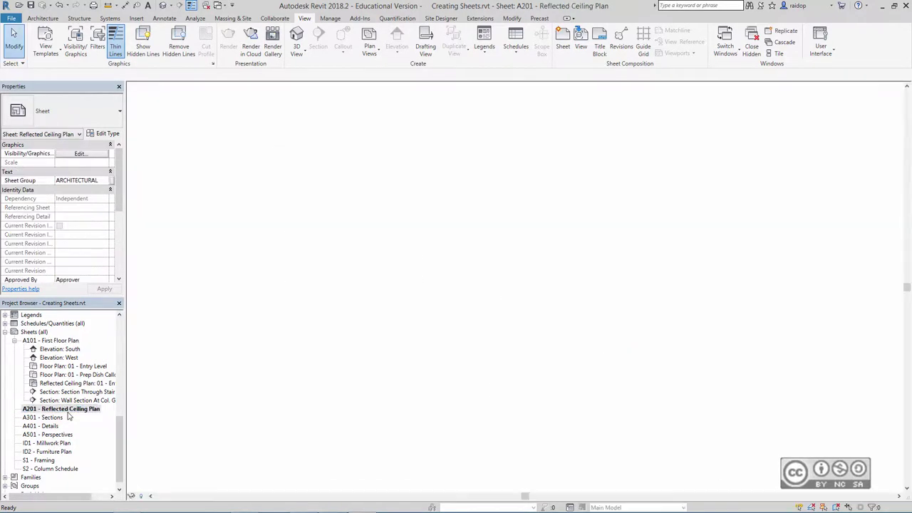
{"action": "scroll", "coordinate": [118, 352], "scroll_direction": "up", "scroll_amount": 5}
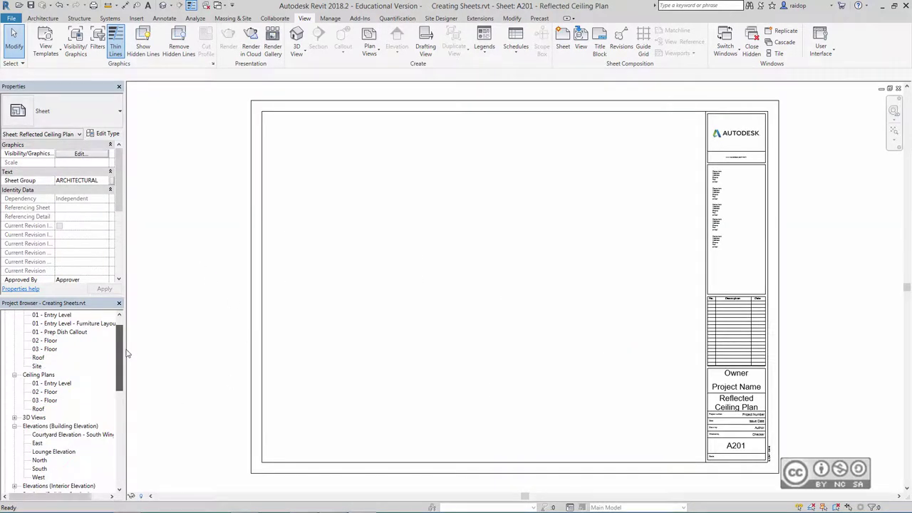
{"action": "left_click", "coordinate": [53, 384]}
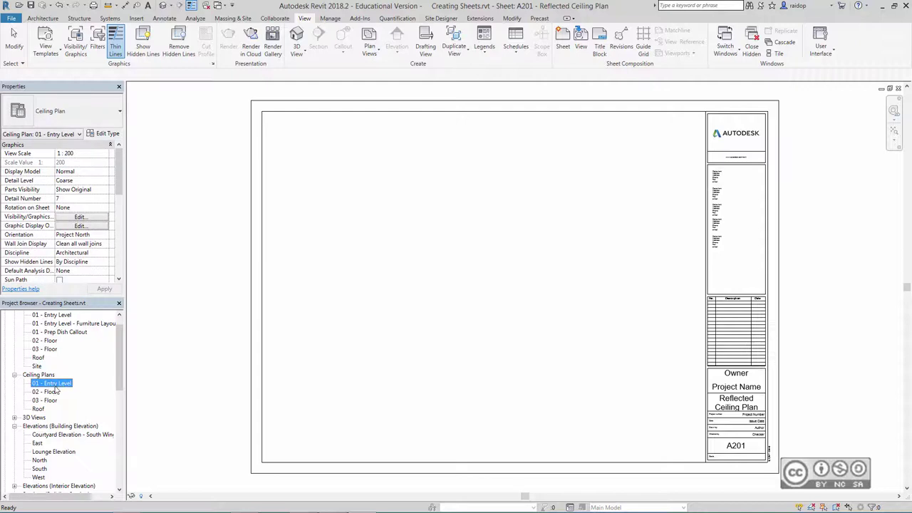
{"action": "left_click_drag", "start_coordinate": [55, 391], "coordinate": [412, 274]}
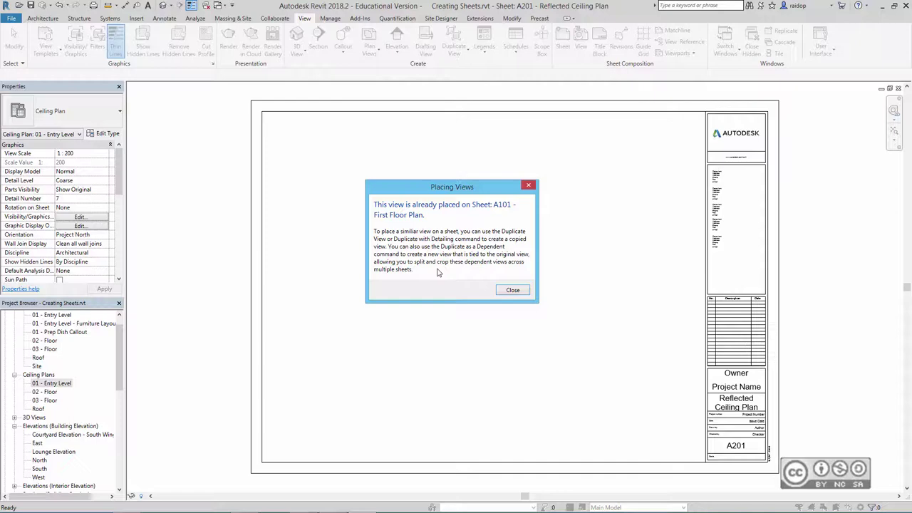
{"action": "left_click", "coordinate": [513, 290]}
{"action": "scroll", "coordinate": [91, 371], "scroll_direction": "down", "scroll_amount": 5}
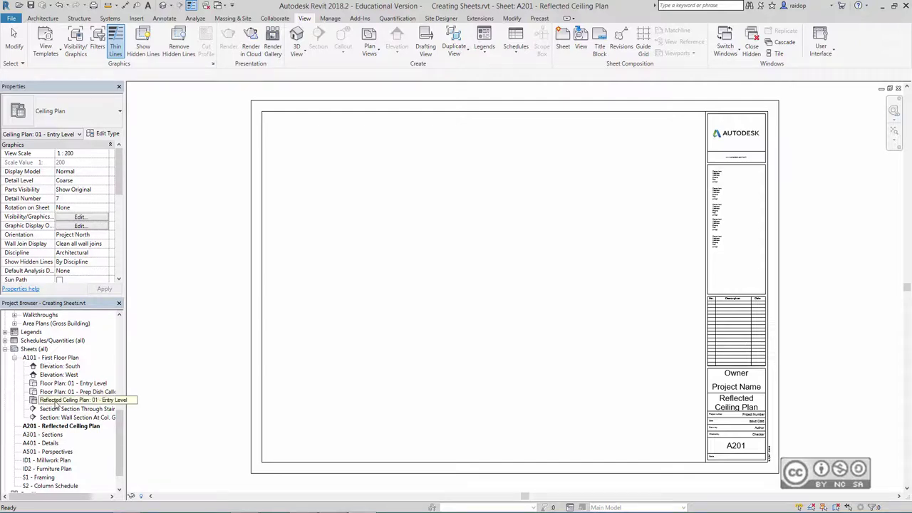
{"action": "right_click", "coordinate": [56, 401]}
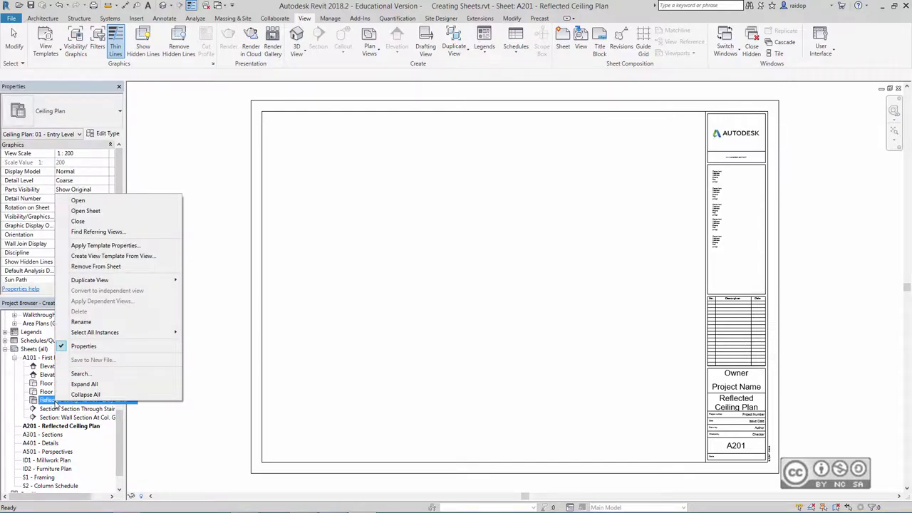
- Move the 01 - Entry Level ceiling plan off A101 onto the lower left of A201
{"action": "left_click", "coordinate": [91, 266]}
{"action": "scroll", "coordinate": [124, 343], "scroll_direction": "up", "scroll_amount": 2}
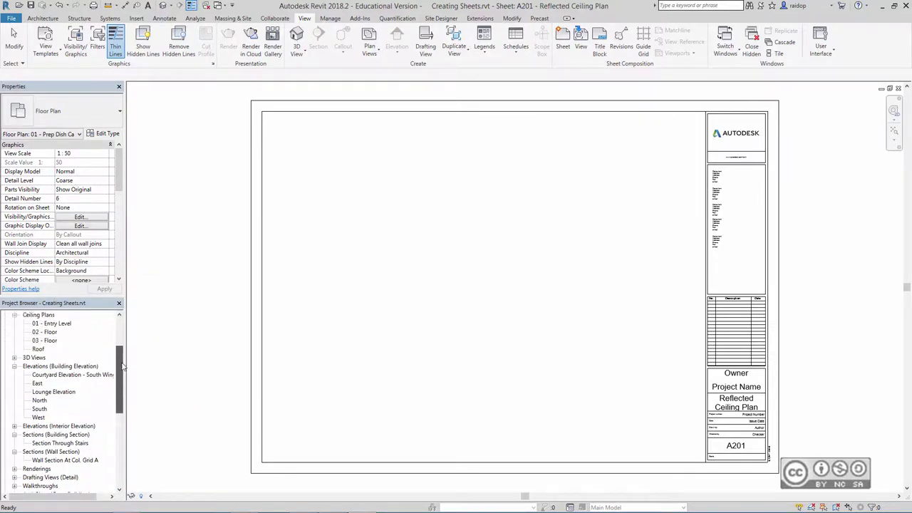
{"action": "scroll", "coordinate": [124, 343], "scroll_direction": "up", "scroll_amount": 1}
{"action": "scroll", "coordinate": [124, 343], "scroll_direction": "up", "scroll_amount": 2}
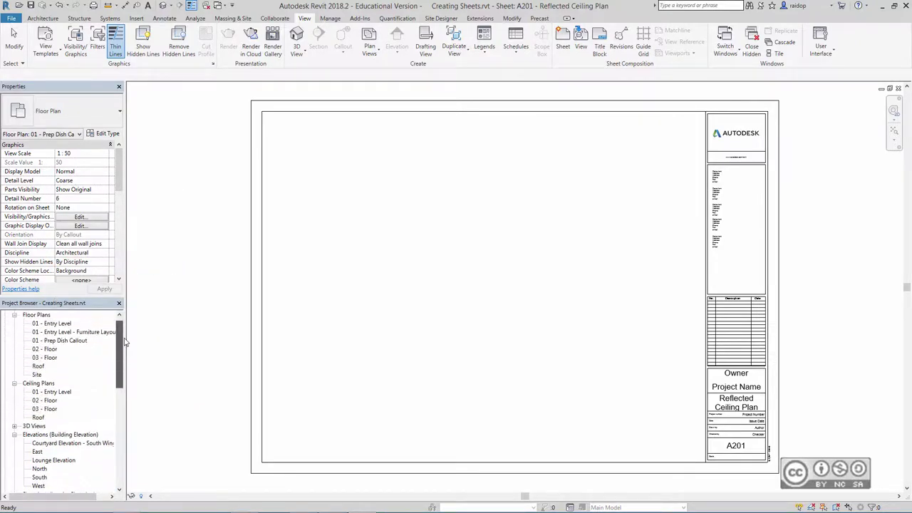
{"action": "left_click", "coordinate": [50, 392]}
{"action": "left_click_drag", "start_coordinate": [49, 394], "coordinate": [404, 217]}
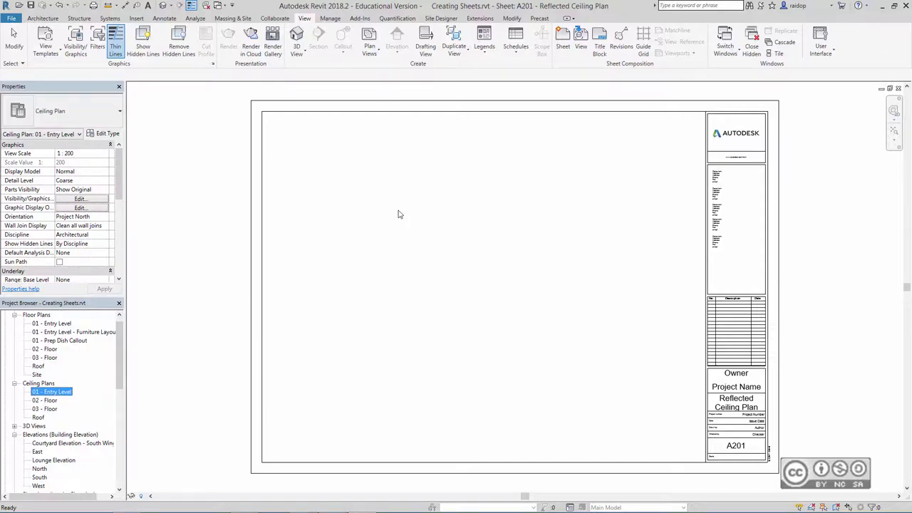
{"action": "left_click", "coordinate": [465, 382]}
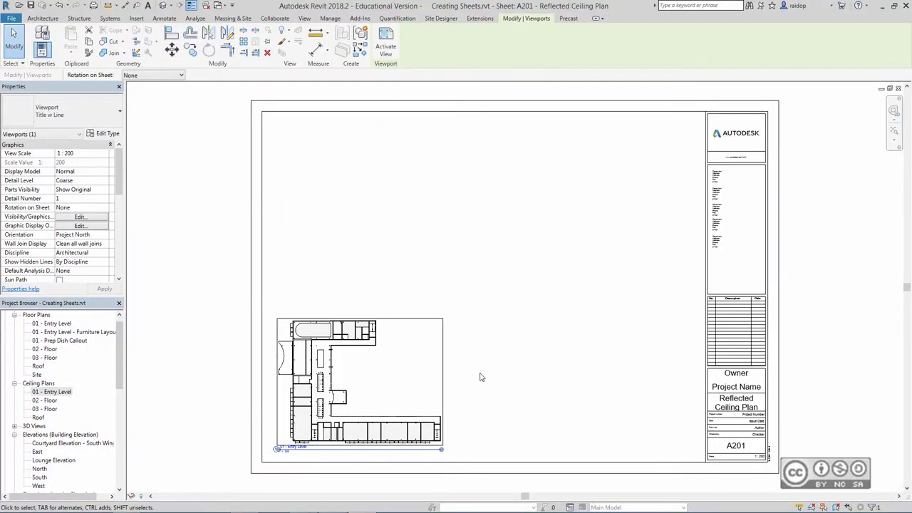
{"action": "left_click", "coordinate": [479, 377]}
- Remove Section Through Stairs and the wall section from A101, then open A301 - Sections
{"action": "scroll", "coordinate": [59, 399], "scroll_direction": "down", "scroll_amount": 10}
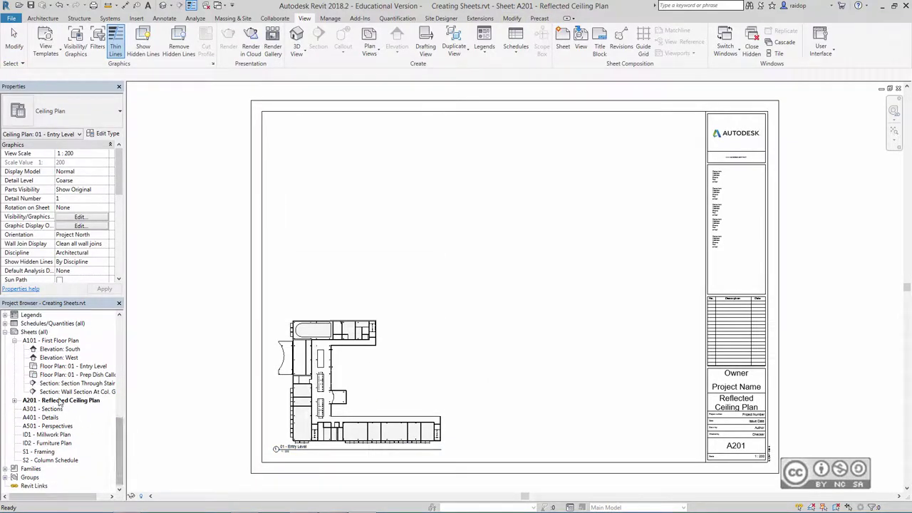
{"action": "right_click", "coordinate": [54, 384]}
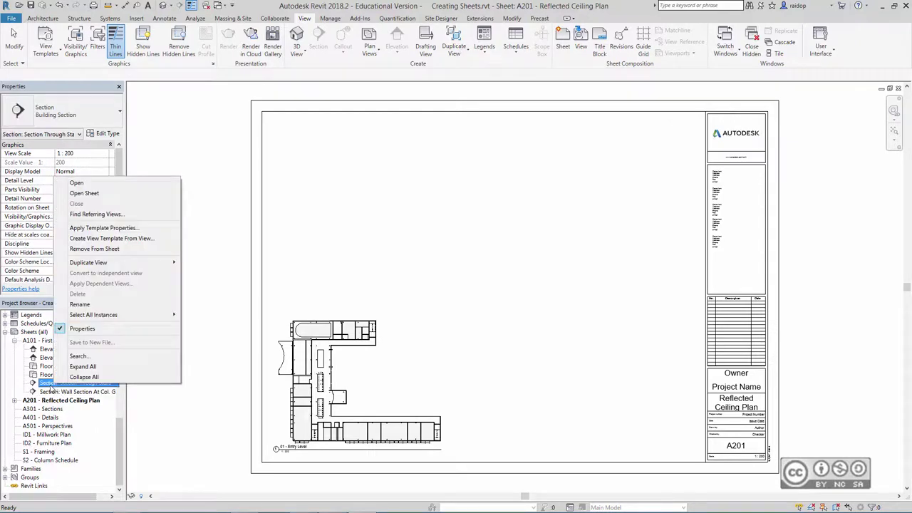
{"action": "left_click", "coordinate": [94, 249]}
{"action": "left_click", "coordinate": [64, 391]}
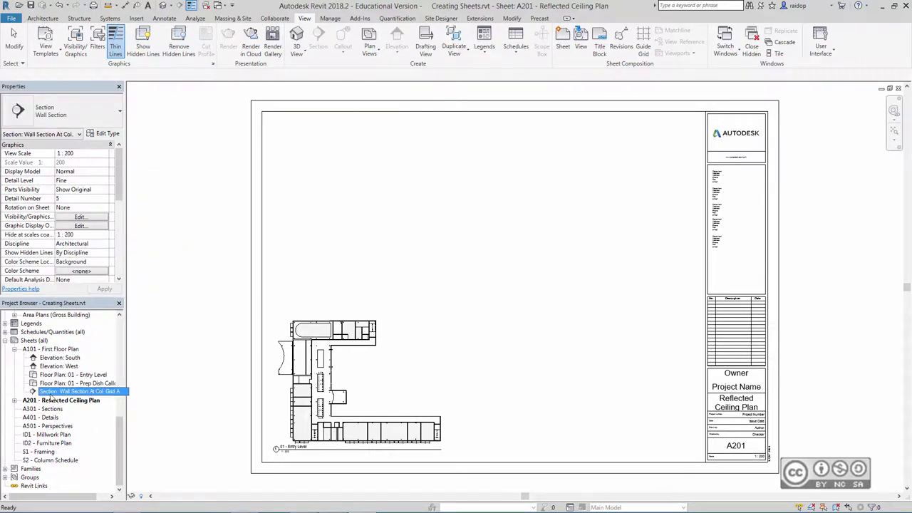
{"action": "right_click", "coordinate": [64, 391]}
{"action": "left_click", "coordinate": [94, 257]}
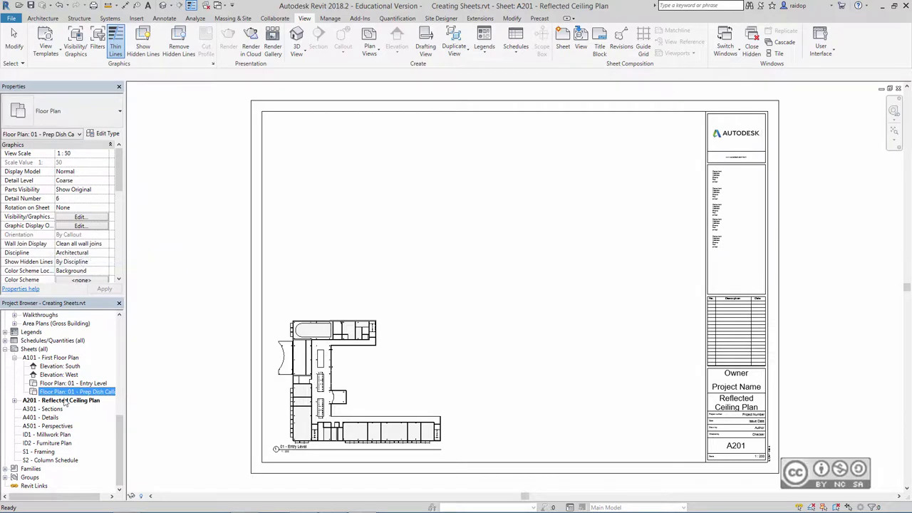
{"action": "double_click", "coordinate": [42, 409]}
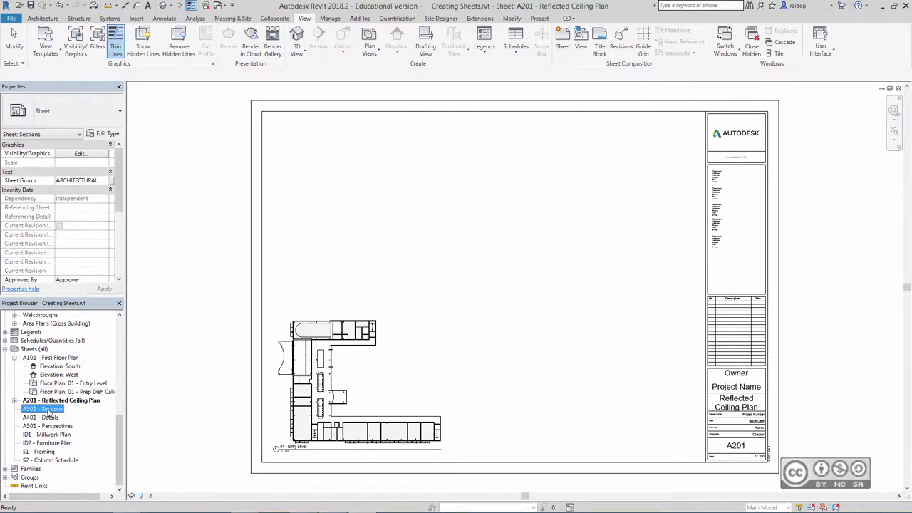
{"action": "left_click_drag", "start_coordinate": [120, 438], "coordinate": [127, 391]}
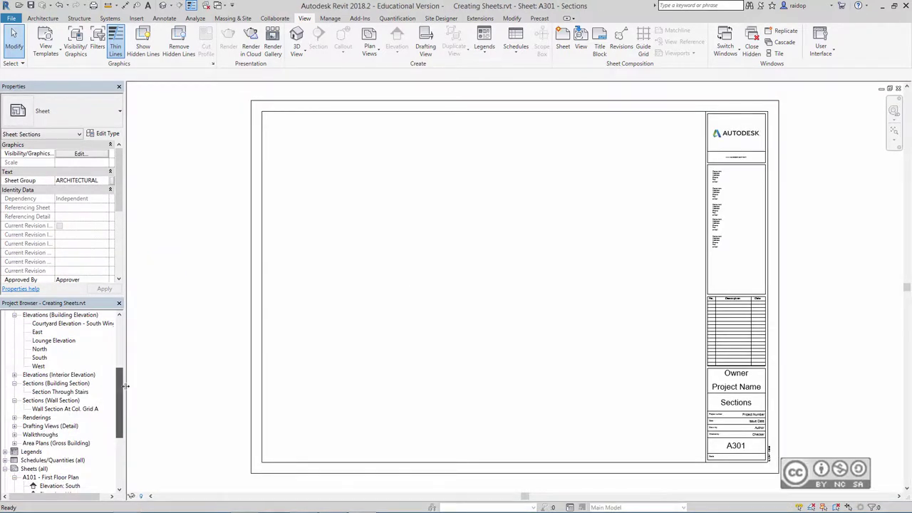
- Place Section Through Stairs on A301, then reopen 01 - Entry Level and sheet A201 - Reflected Ceiling Plan
{"action": "left_click_drag", "start_coordinate": [60, 392], "coordinate": [362, 411]}
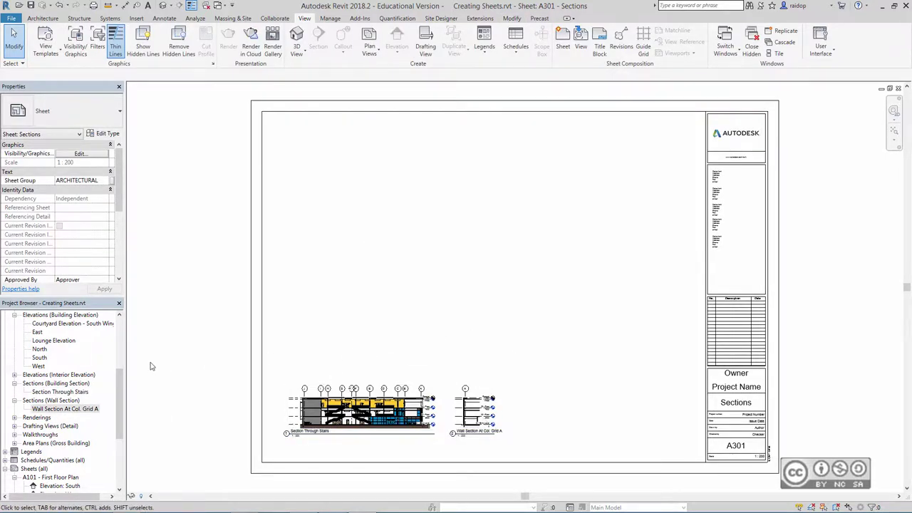
{"action": "scroll", "coordinate": [71, 371], "scroll_direction": "up", "scroll_amount": 5}
{"action": "double_click", "coordinate": [53, 332]}
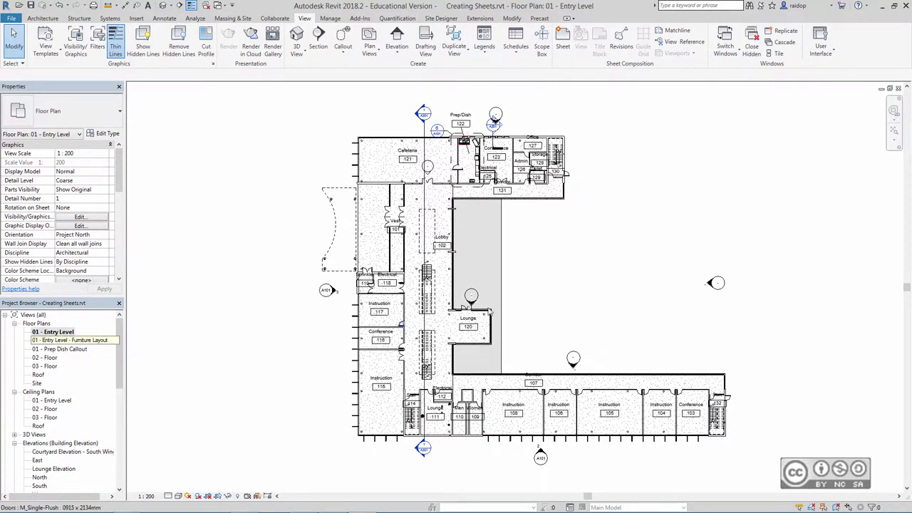
{"action": "scroll", "coordinate": [419, 96], "scroll_direction": "up", "scroll_amount": 2}
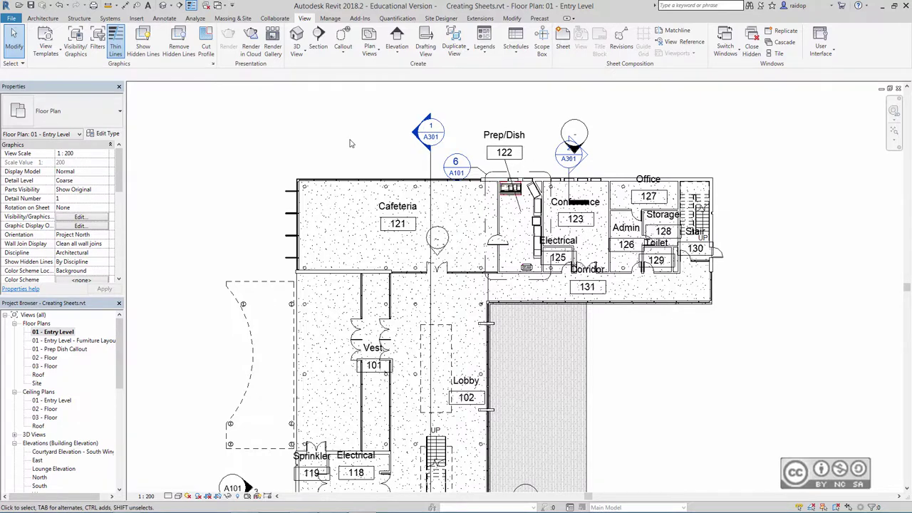
{"action": "scroll", "coordinate": [75, 435], "scroll_direction": "down", "scroll_amount": 10}
{"action": "double_click", "coordinate": [59, 401]}
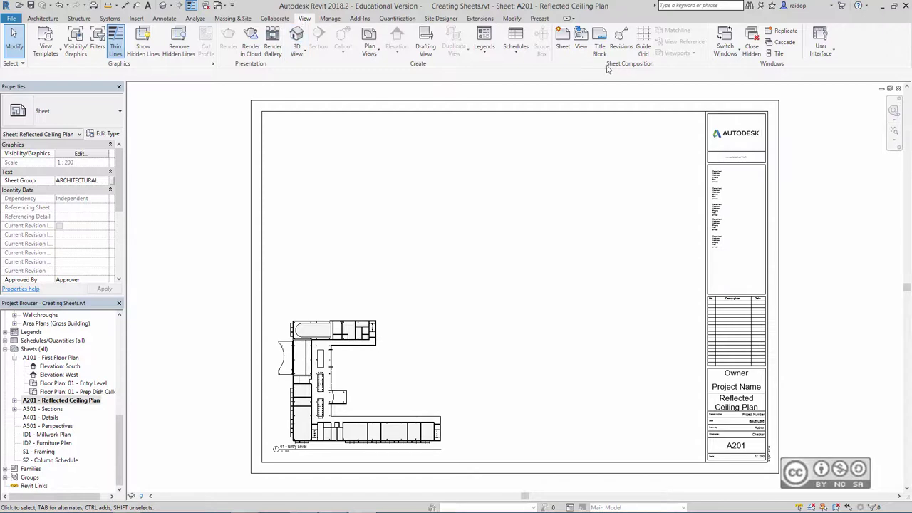
- Apply Guide Grid 1 to sheet A201 and set the Entry Level ceiling plan scale to 1:100
{"action": "left_click", "coordinate": [643, 47]}
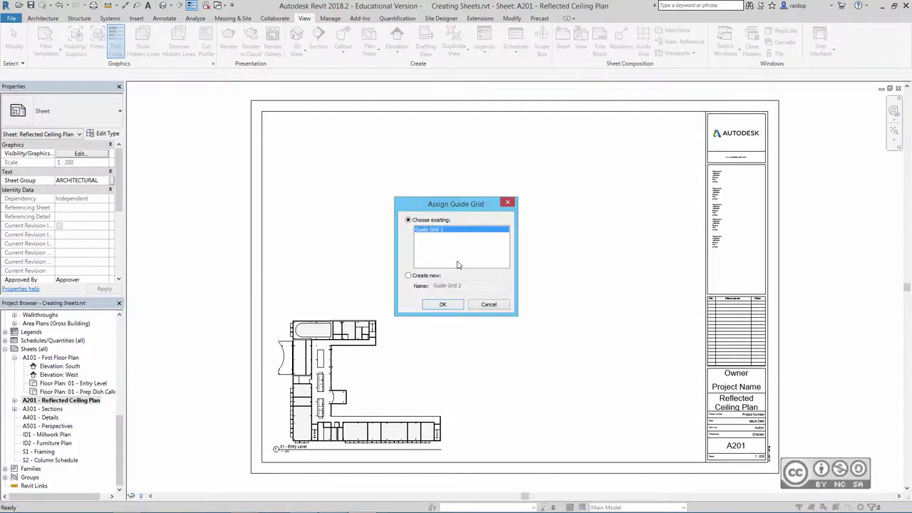
{"action": "left_click", "coordinate": [440, 306]}
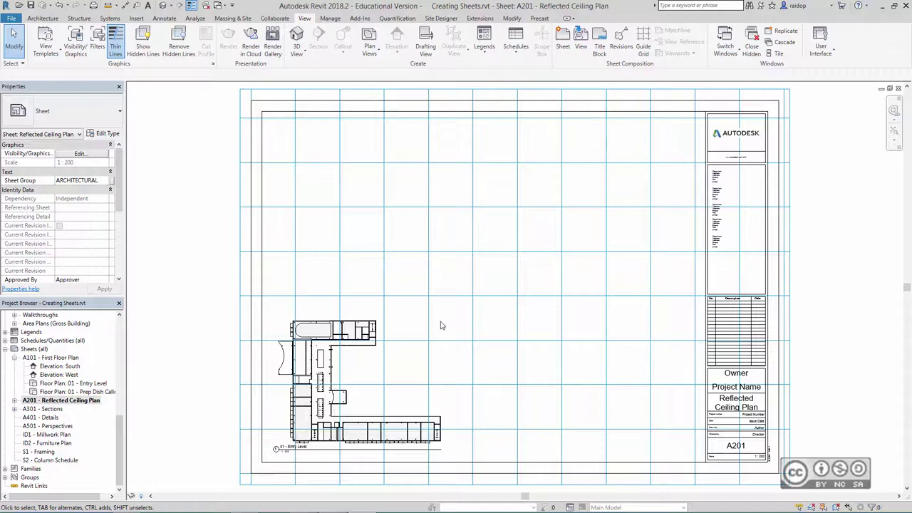
{"action": "left_click", "coordinate": [102, 385]}
{"action": "scroll", "coordinate": [102, 385], "scroll_direction": "up", "scroll_amount": 3}
{"action": "scroll", "coordinate": [102, 385], "scroll_direction": "up", "scroll_amount": 3}
{"action": "scroll", "coordinate": [101, 385], "scroll_direction": "up", "scroll_amount": 3}
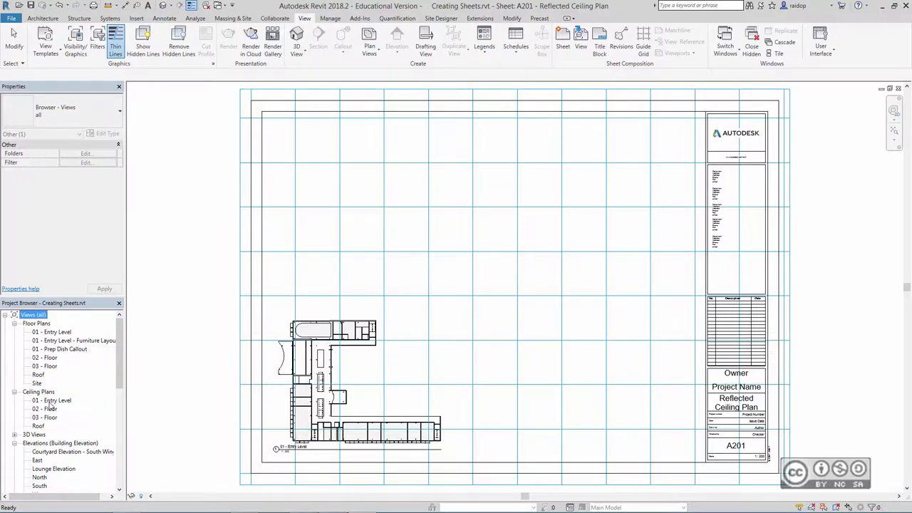
{"action": "left_click", "coordinate": [70, 402]}
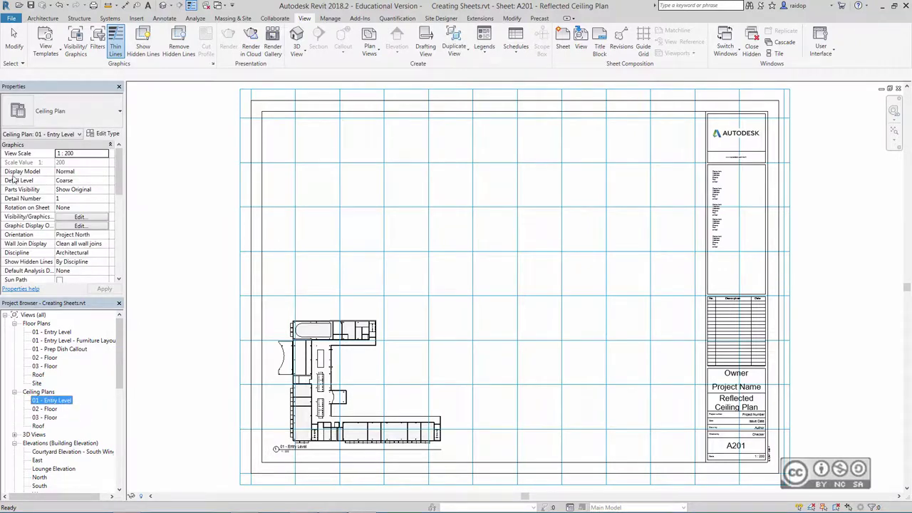
{"action": "left_click", "coordinate": [81, 153]}
{"action": "left_click", "coordinate": [105, 153]}
{"action": "left_click", "coordinate": [71, 196]}
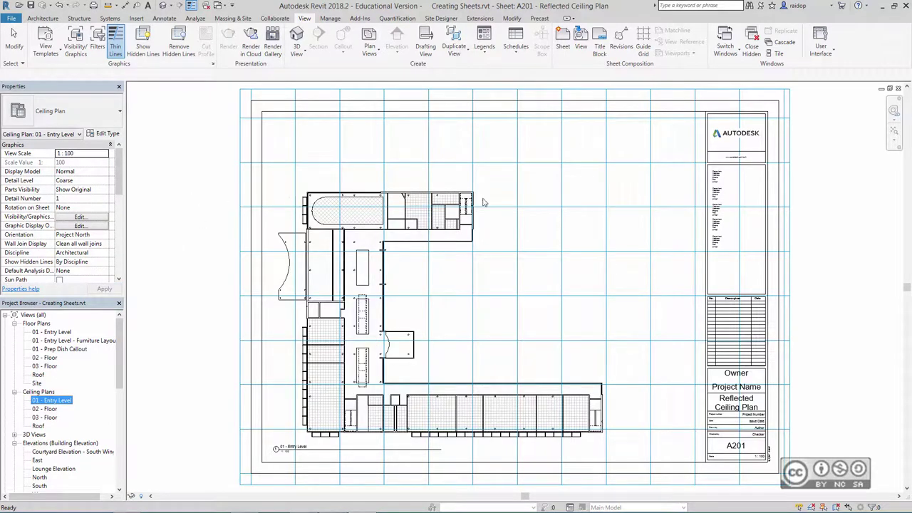
- Move the ceiling plan viewport so its lower-right corner snaps to a guide grid intersection
{"action": "left_click", "coordinate": [198, 181]}
{"action": "left_click", "coordinate": [338, 193]}
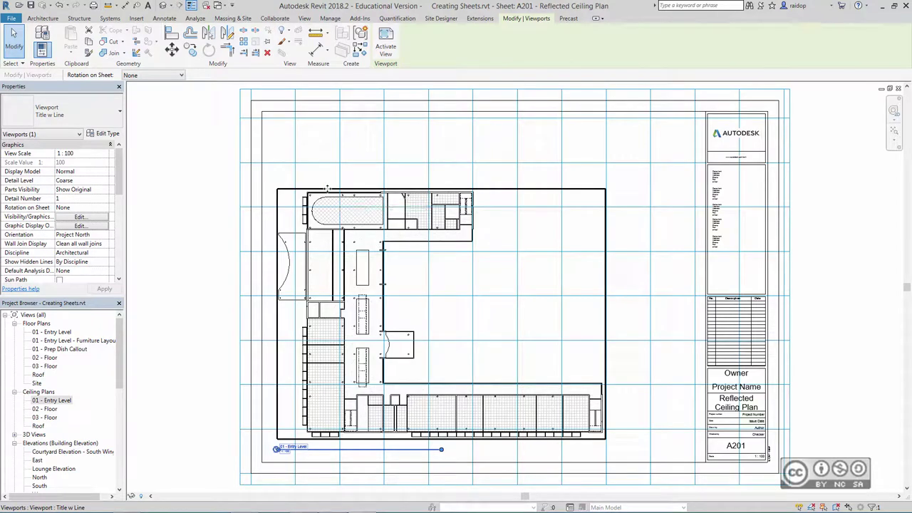
{"action": "left_click", "coordinate": [171, 48]}
{"action": "scroll", "coordinate": [606, 445], "scroll_direction": "up", "scroll_amount": 5}
{"action": "scroll", "coordinate": [605, 445], "scroll_direction": "up", "scroll_amount": 2}
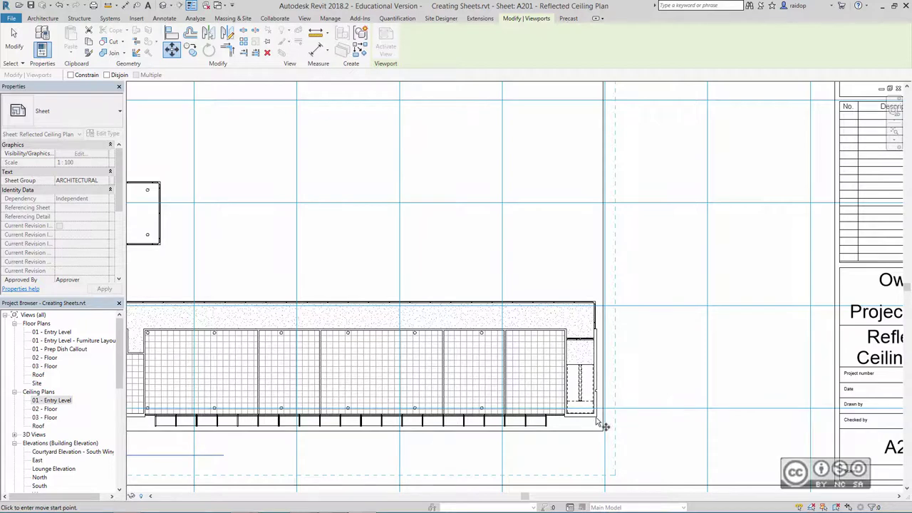
{"action": "scroll", "coordinate": [604, 425], "scroll_direction": "down", "scroll_amount": 4}
{"action": "left_click", "coordinate": [729, 428]}
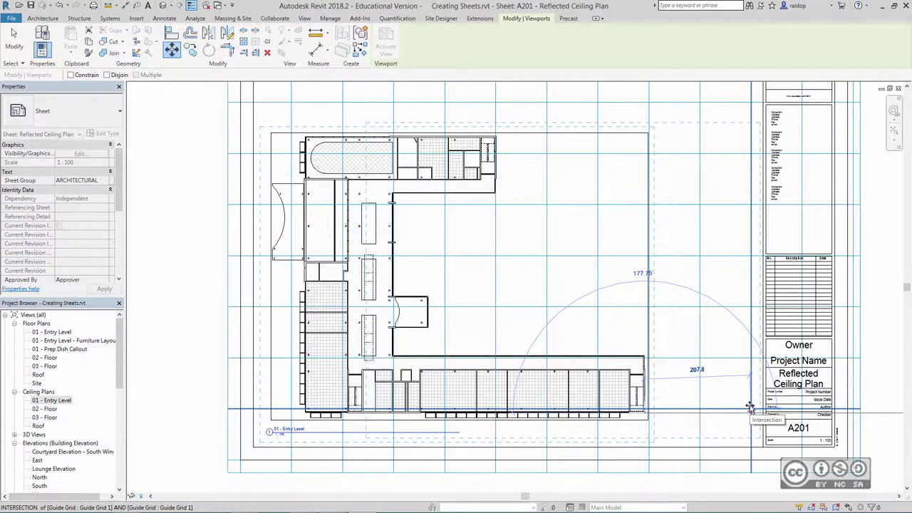
{"action": "left_click", "coordinate": [750, 408]}
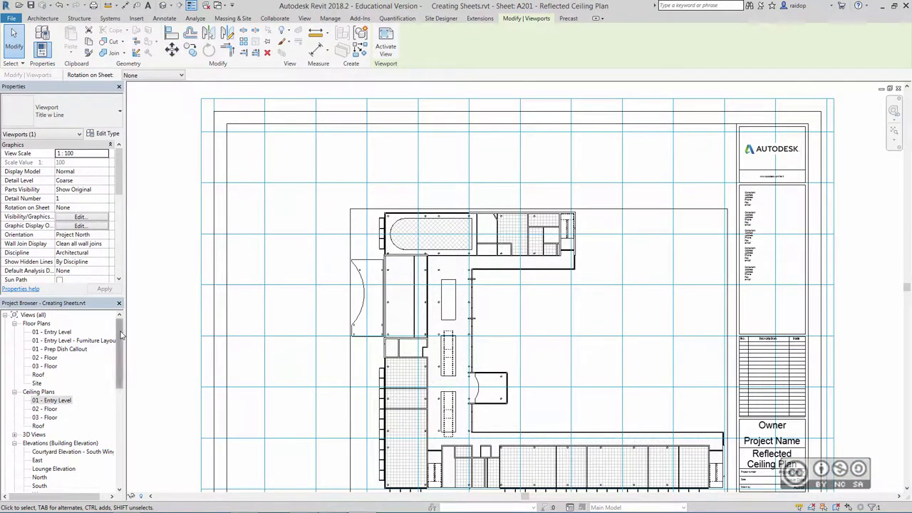
- Put the RCP Legend at A201's top-left and switch its viewport type to No Title
{"action": "left_click", "coordinate": [5, 401]}
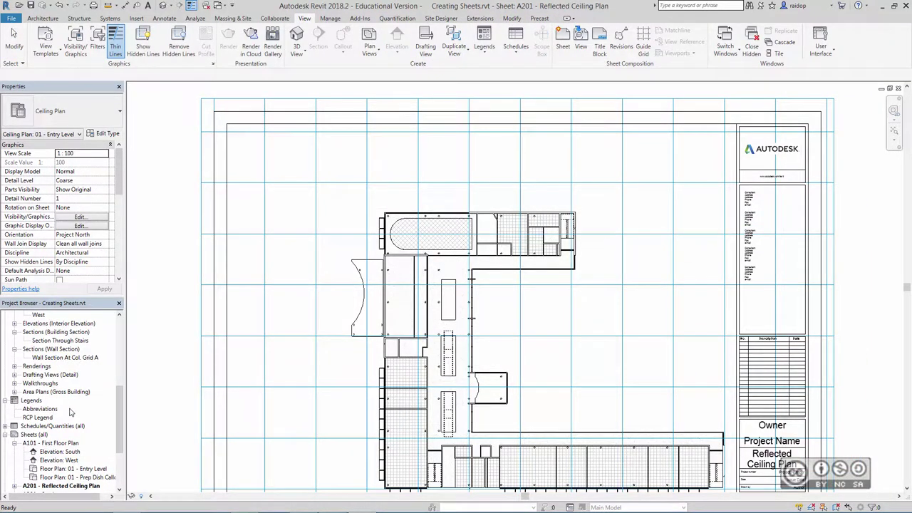
{"action": "left_click", "coordinate": [37, 417]}
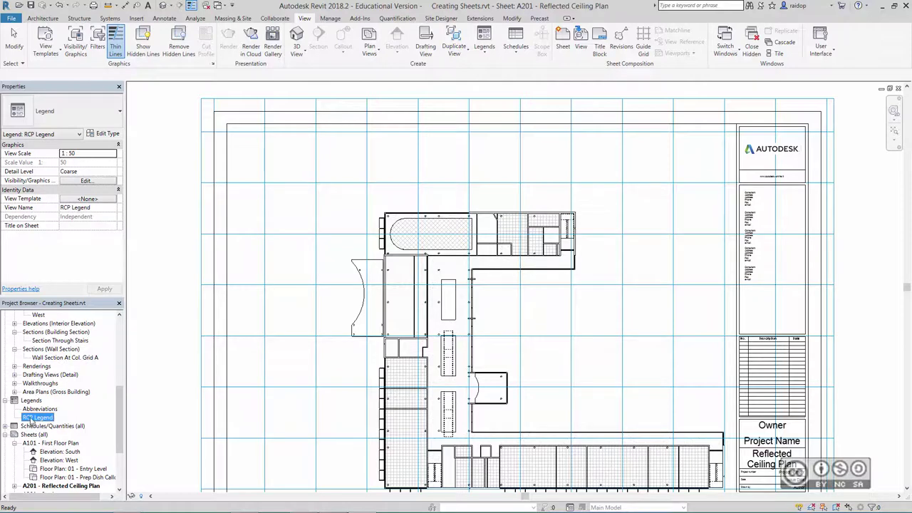
{"action": "left_click_drag", "start_coordinate": [286, 199], "coordinate": [285, 197]}
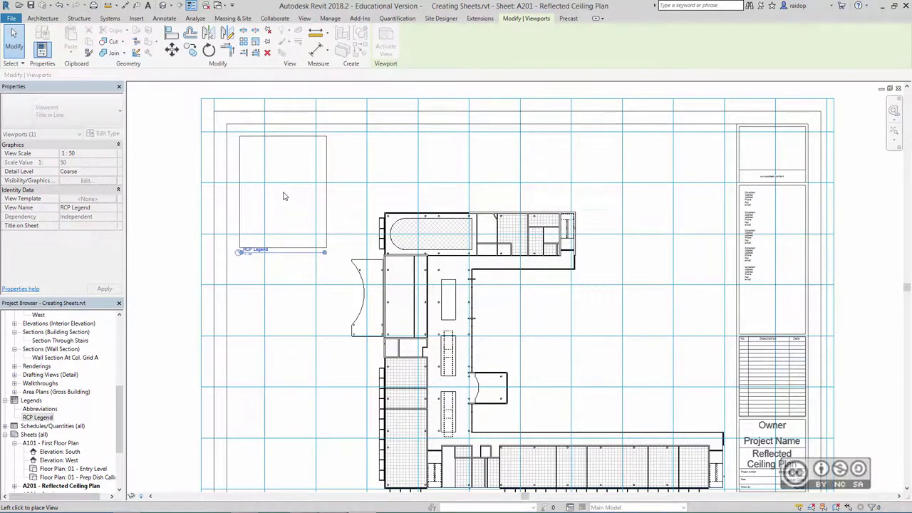
{"action": "left_click", "coordinate": [284, 196]}
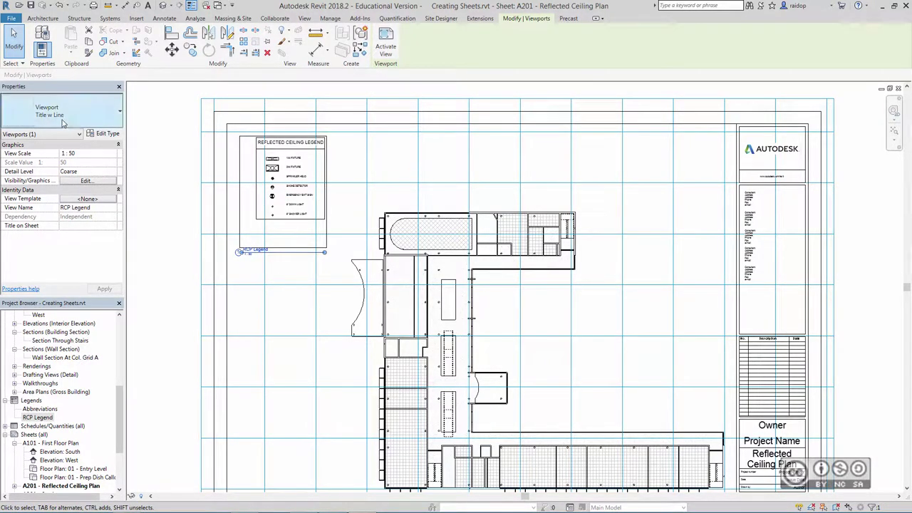
{"action": "left_click", "coordinate": [118, 112]}
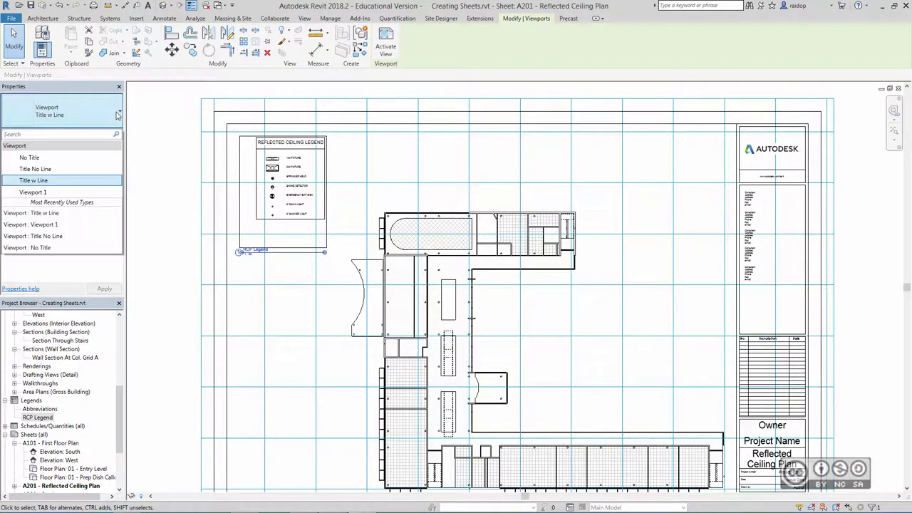
{"action": "left_click", "coordinate": [31, 160]}
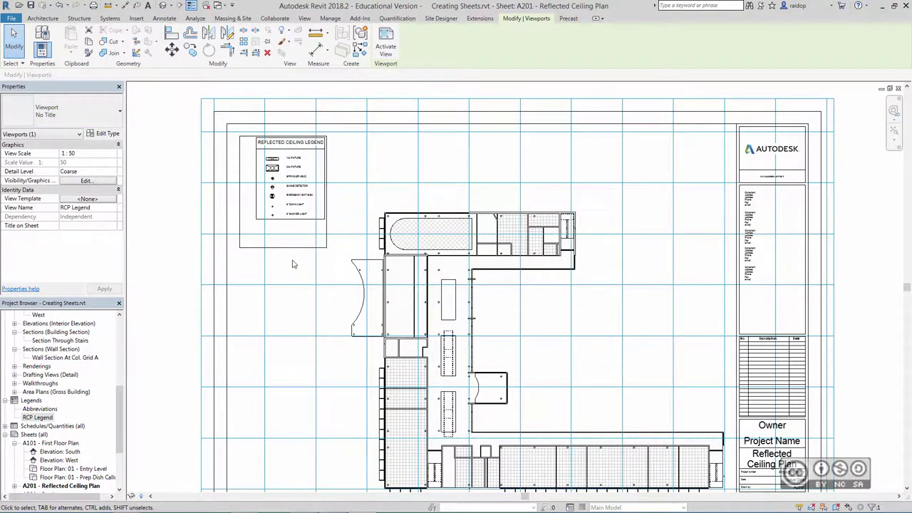
{"action": "left_click", "coordinate": [179, 267]}
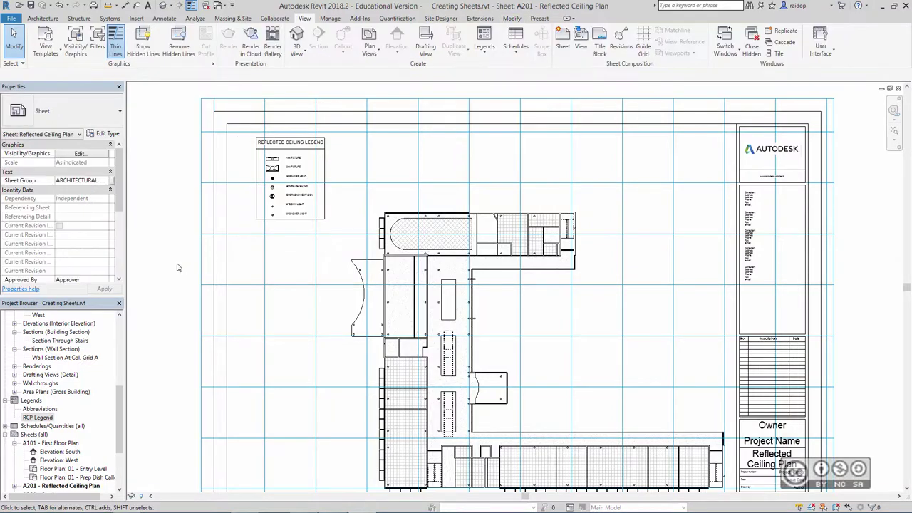
- Create a new sheet with the A1 metric titleblock and name it Second Floor
{"action": "left_click", "coordinate": [562, 42]}
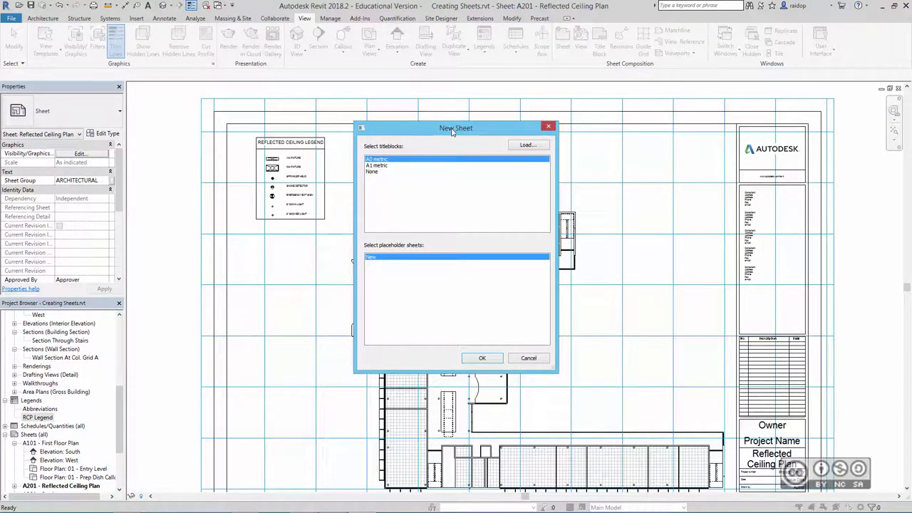
{"action": "left_click", "coordinate": [372, 165]}
{"action": "left_click", "coordinate": [482, 358]}
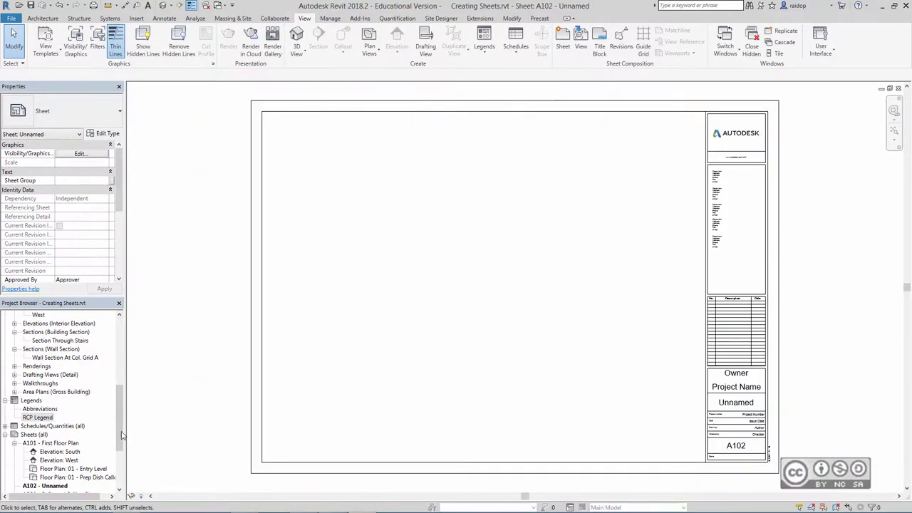
{"action": "left_click_drag", "start_coordinate": [121, 436], "coordinate": [122, 472]}
{"action": "left_click", "coordinate": [51, 392]}
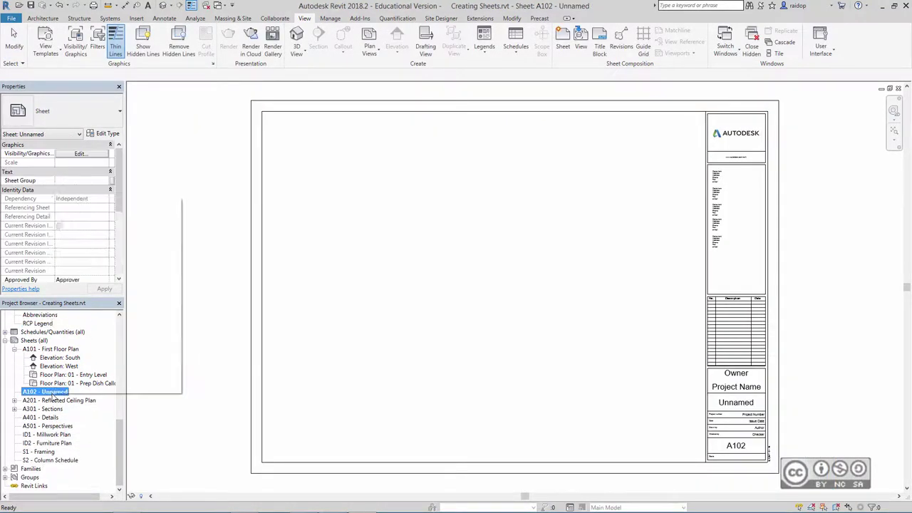
{"action": "left_click", "coordinate": [97, 316]}
{"action": "type", "text": "A202"}
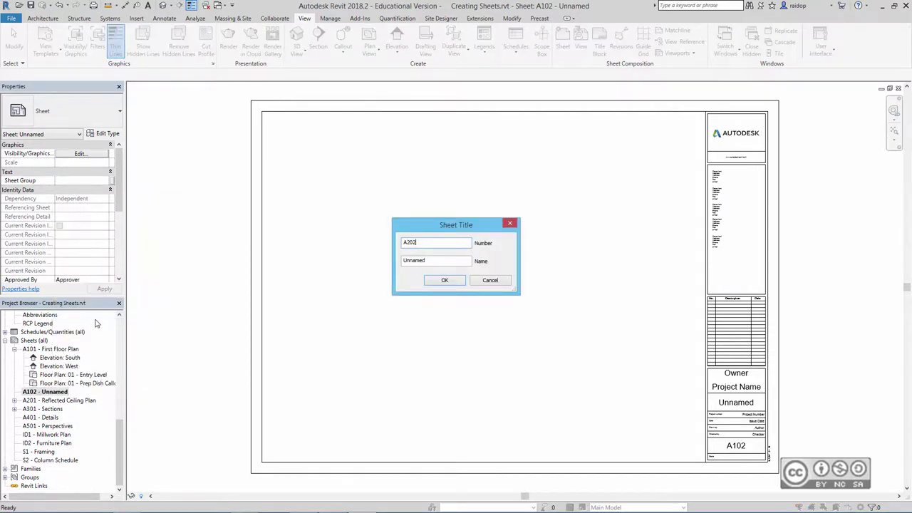
{"action": "key", "text": "Tab"}
{"action": "type", "text": "Second Floor"}
{"action": "left_click", "coordinate": [445, 280]}
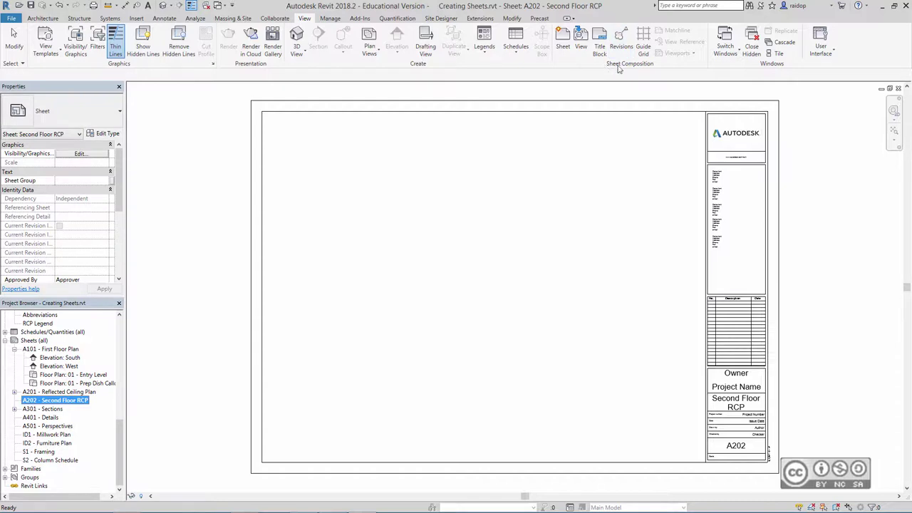
- Apply the existing guide grid to the new sheet and place the 02 - Floor ceiling plan on it
{"action": "left_click", "coordinate": [643, 37]}
{"action": "left_click", "coordinate": [442, 305]}
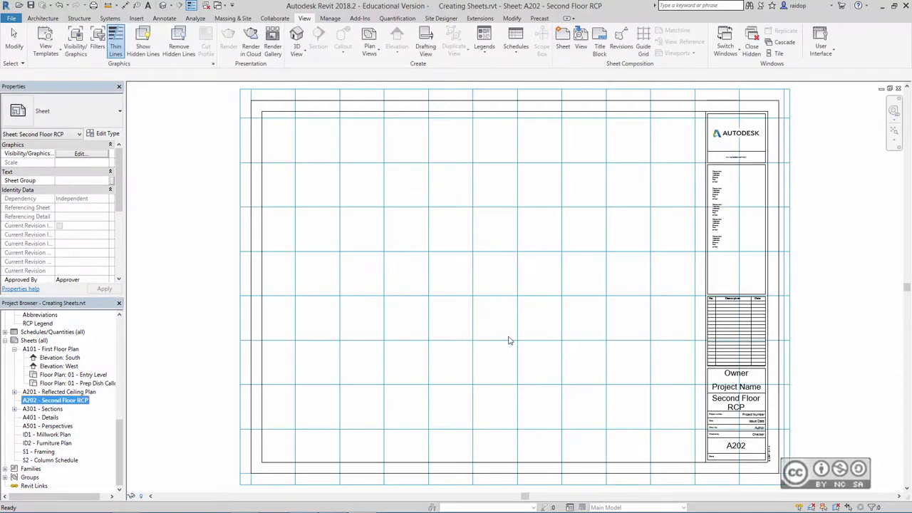
{"action": "scroll", "coordinate": [53, 412], "scroll_direction": "up", "scroll_amount": 3}
{"action": "scroll", "coordinate": [53, 412], "scroll_direction": "up", "scroll_amount": 3}
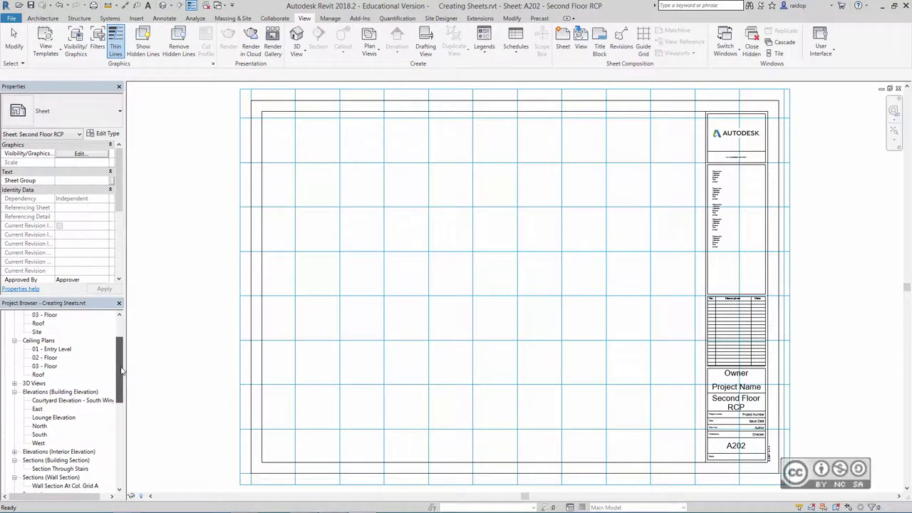
{"action": "scroll", "coordinate": [53, 412], "scroll_direction": "up", "scroll_amount": 2}
{"action": "scroll", "coordinate": [54, 412], "scroll_direction": "up", "scroll_amount": 3}
{"action": "left_click", "coordinate": [50, 409]}
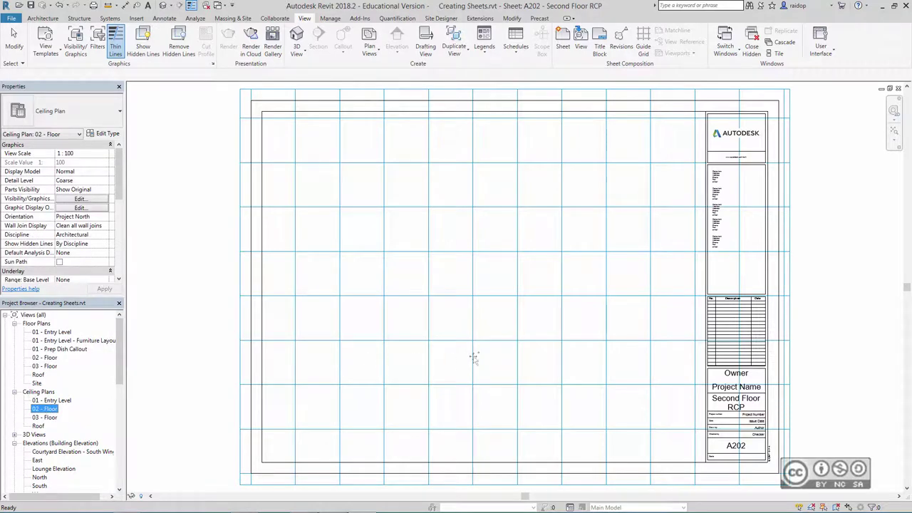
{"action": "left_click_drag", "start_coordinate": [499, 357], "coordinate": [501, 354]}
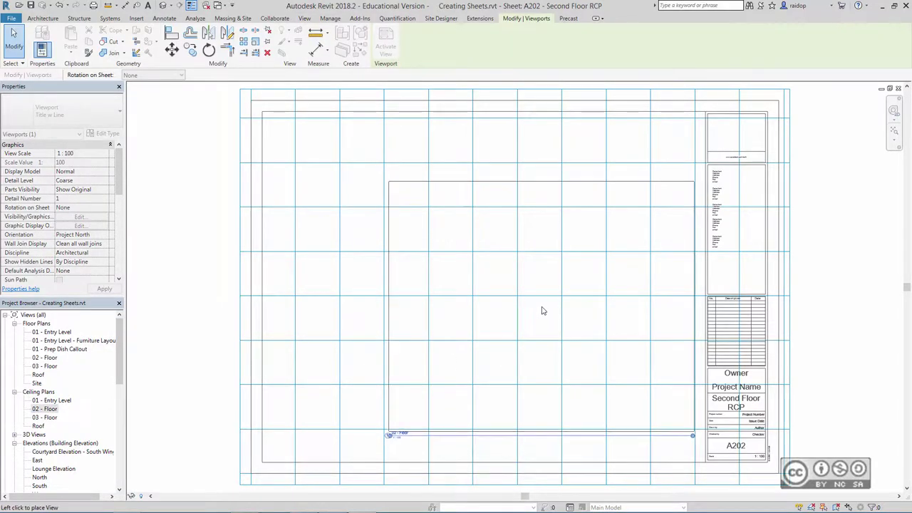
{"action": "left_click", "coordinate": [543, 308]}
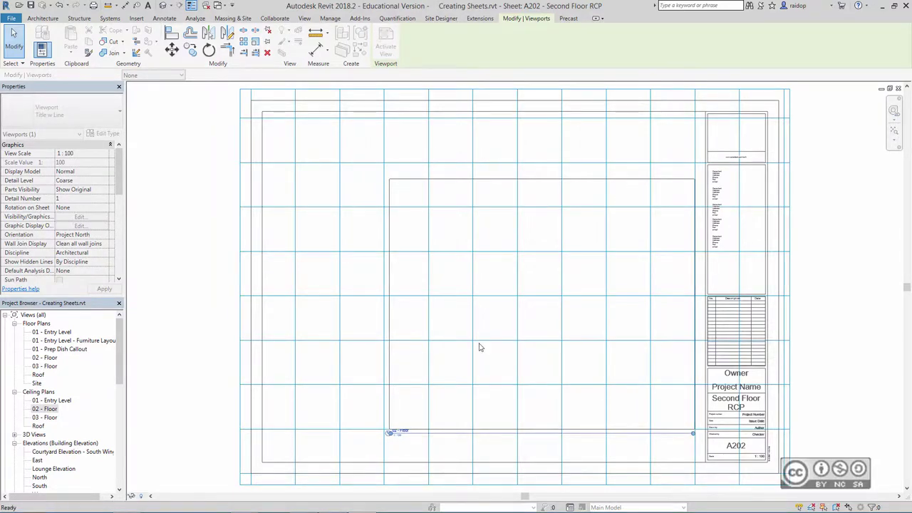
- Place the RCP Legend at the sheet's upper left with the No Title viewport type
{"action": "left_click_drag", "start_coordinate": [119, 367], "coordinate": [128, 438]}
{"action": "scroll", "coordinate": [64, 399], "scroll_direction": "down", "scroll_amount": 2}
{"action": "left_click", "coordinate": [31, 375]}
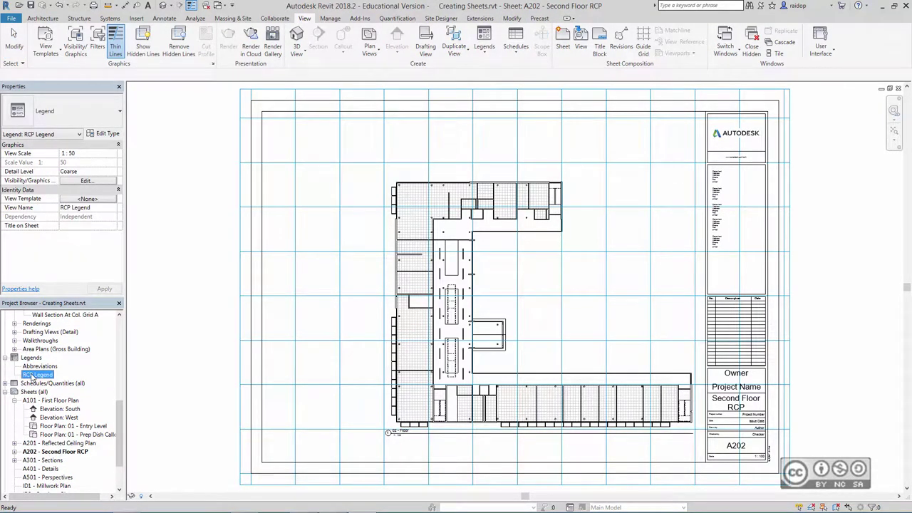
{"action": "left_click_drag", "start_coordinate": [31, 378], "coordinate": [307, 173]}
{"action": "left_click", "coordinate": [312, 173]}
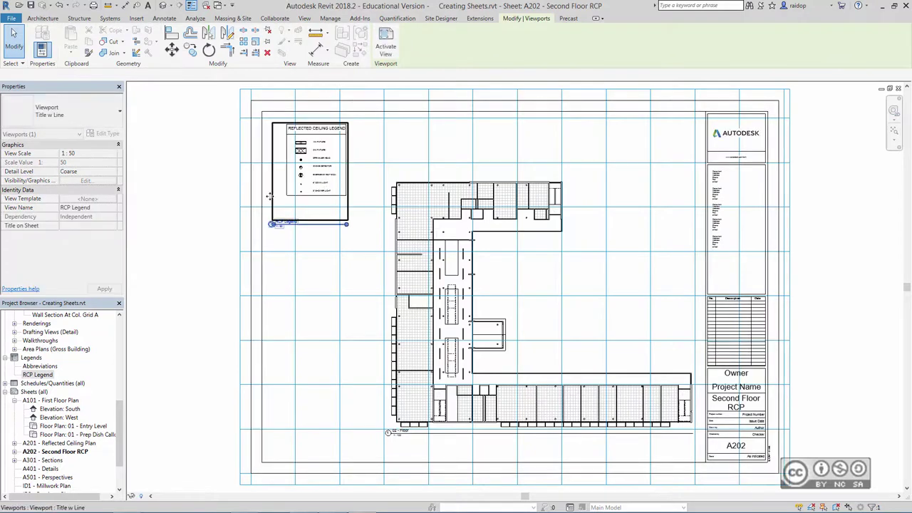
{"action": "left_click", "coordinate": [69, 112]}
{"action": "left_click", "coordinate": [32, 154]}
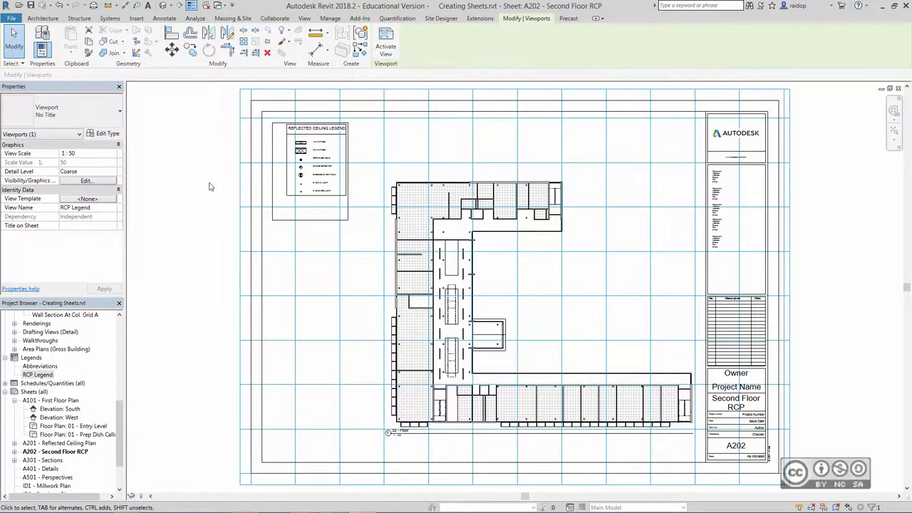
{"action": "key", "text": "Escape"}
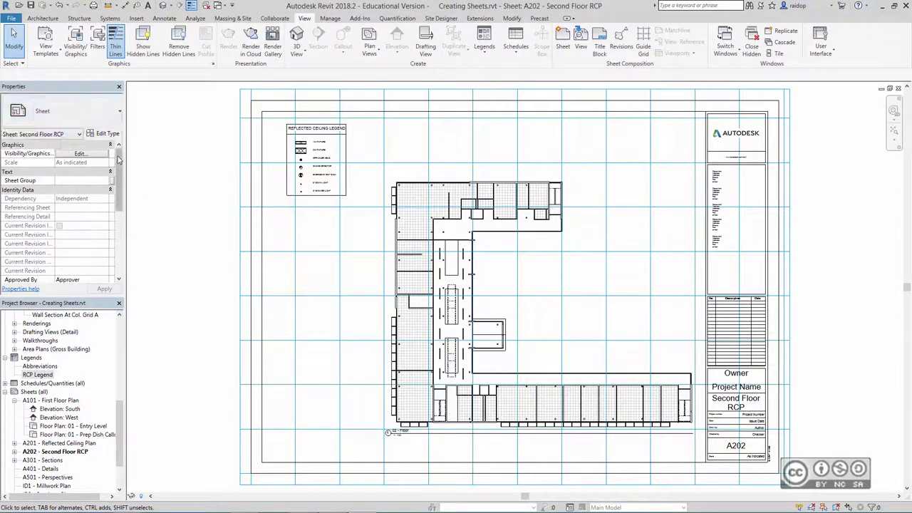
{"action": "scroll", "coordinate": [120, 176], "scroll_direction": "down", "scroll_amount": 3}
{"action": "scroll", "coordinate": [85, 214], "scroll_direction": "down", "scroll_amount": 3}
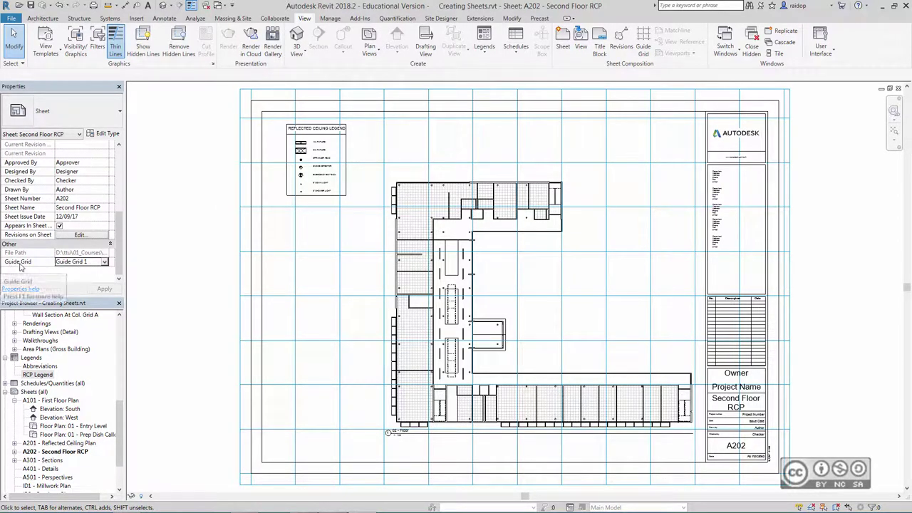
{"action": "left_click", "coordinate": [105, 263]}
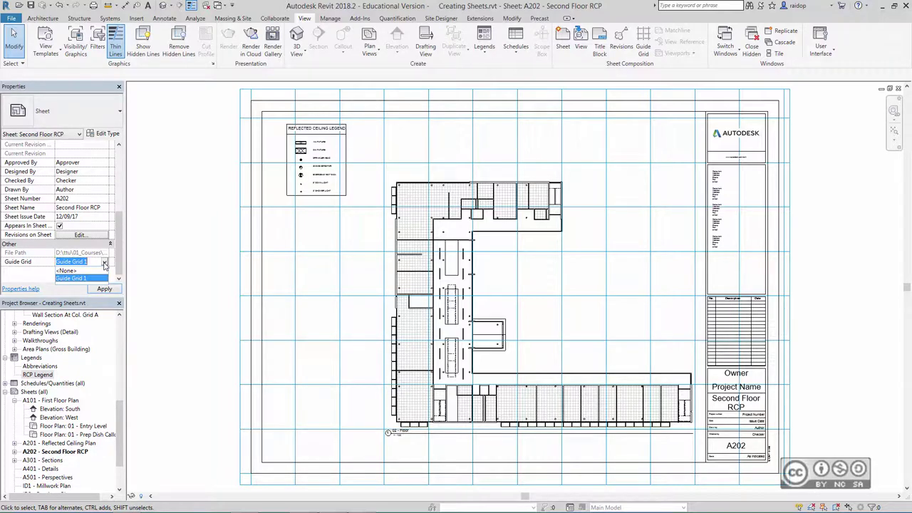
- Close A202, set A201's guide grid to <None>, and open A101 - First Floor Plan
{"action": "left_click", "coordinate": [899, 89]}
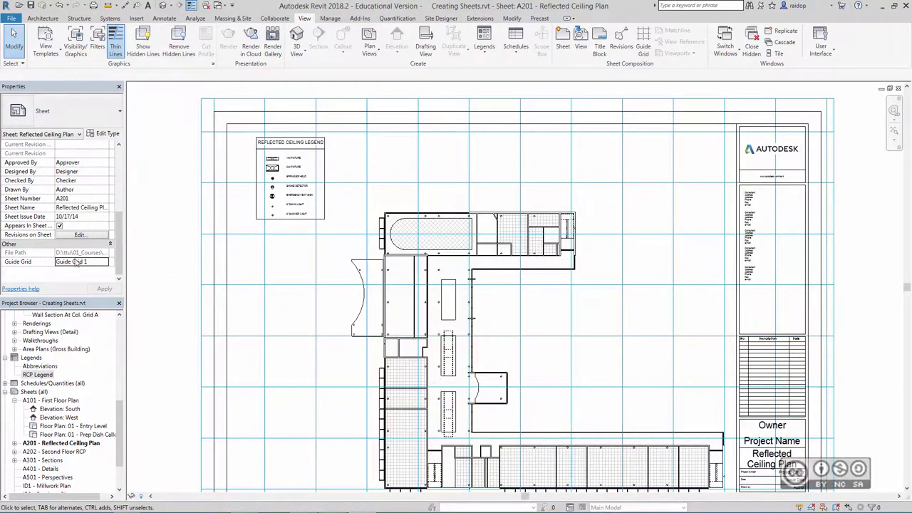
{"action": "left_click", "coordinate": [107, 262]}
{"action": "left_click", "coordinate": [105, 262]}
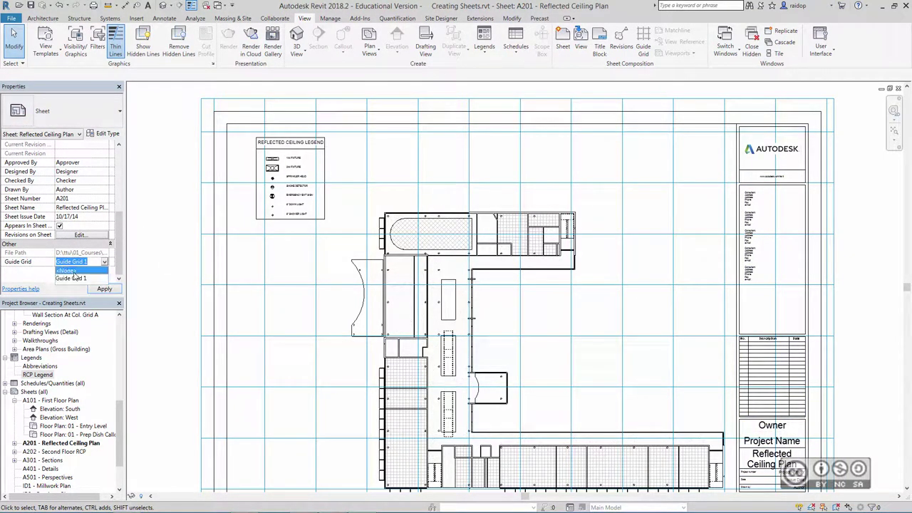
{"action": "left_click", "coordinate": [74, 272]}
{"action": "left_click", "coordinate": [105, 289]}
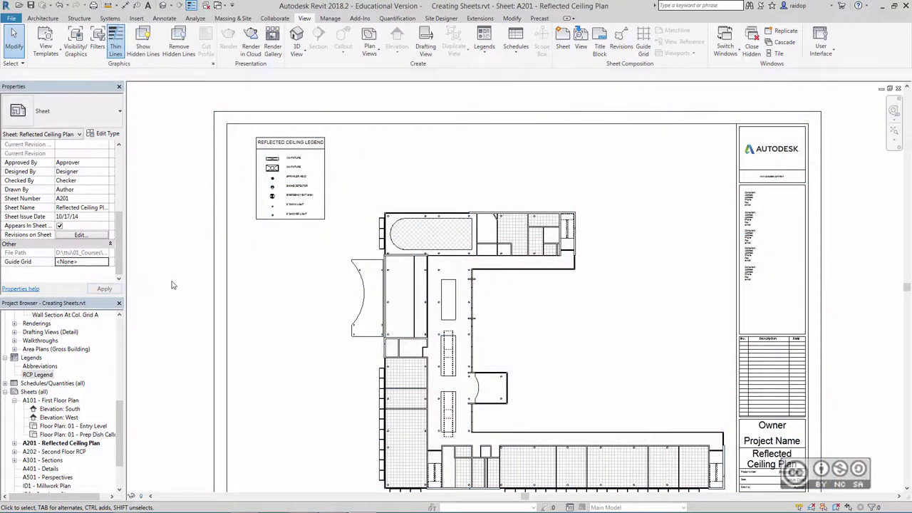
{"action": "double_click", "coordinate": [46, 393]}
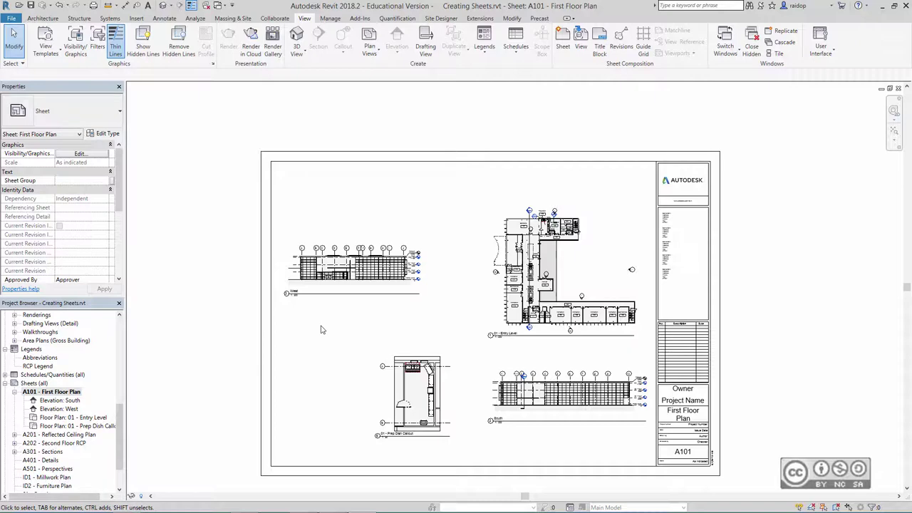
- Set the Prep Dish Callout viewport's detail number to 4
{"action": "scroll", "coordinate": [390, 440], "scroll_direction": "up", "scroll_amount": 1}
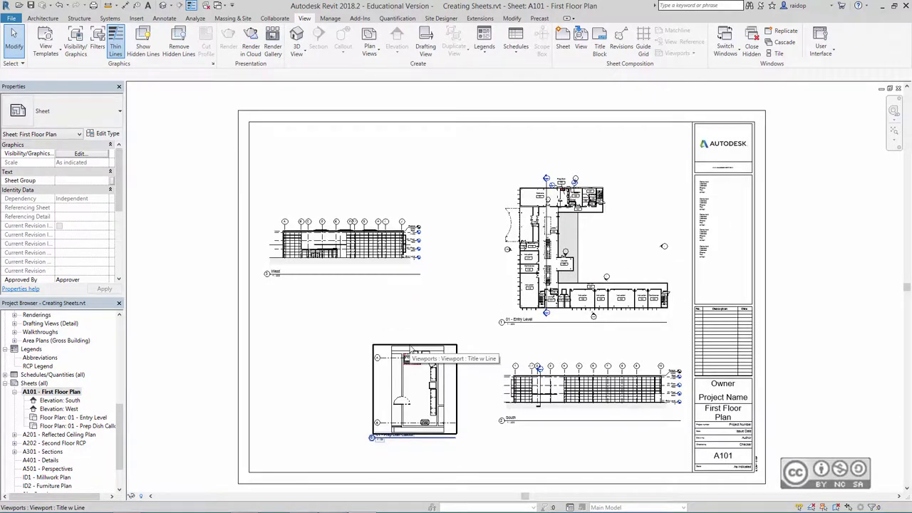
{"action": "left_click", "coordinate": [389, 436]}
{"action": "scroll", "coordinate": [389, 448], "scroll_direction": "up", "scroll_amount": 2}
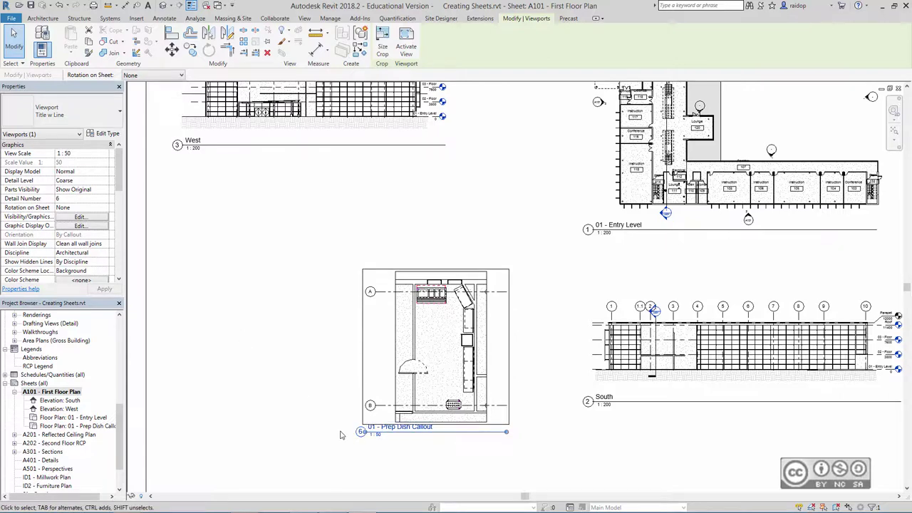
{"action": "left_click", "coordinate": [62, 200]}
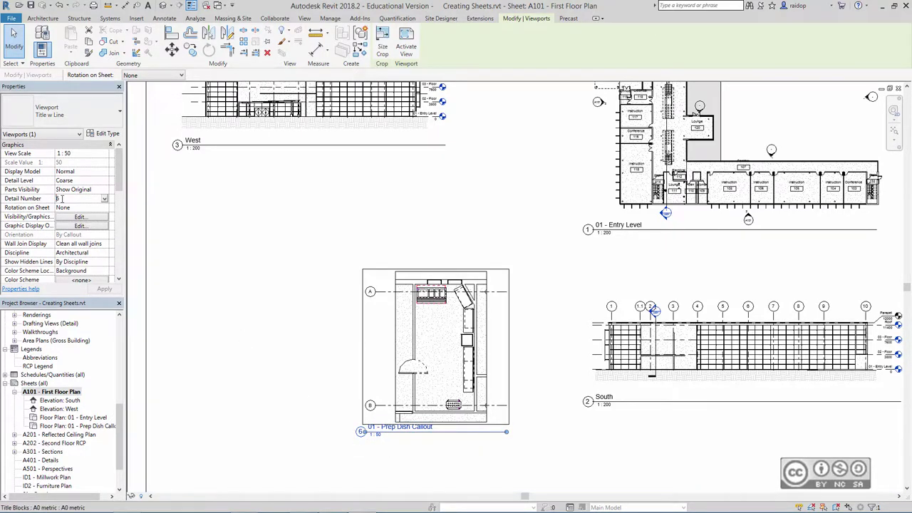
{"action": "type", "text": "4"}
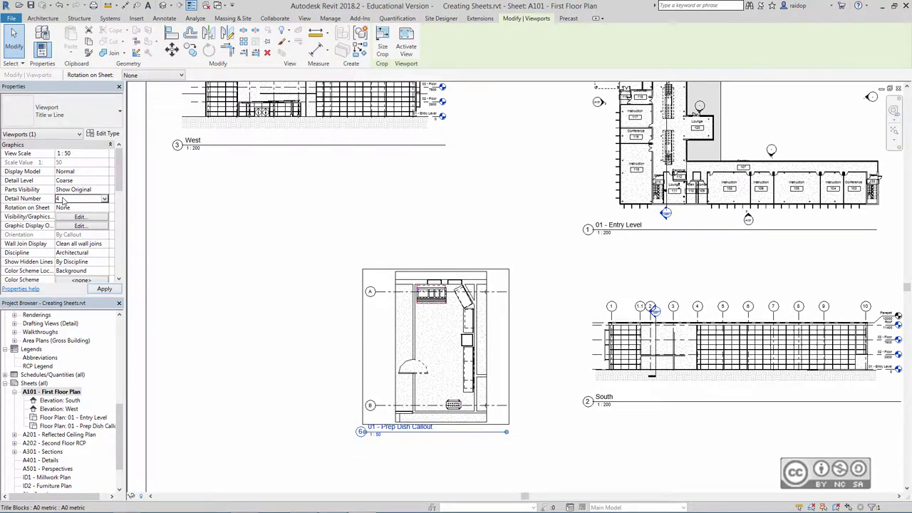
{"action": "left_click", "coordinate": [104, 289]}
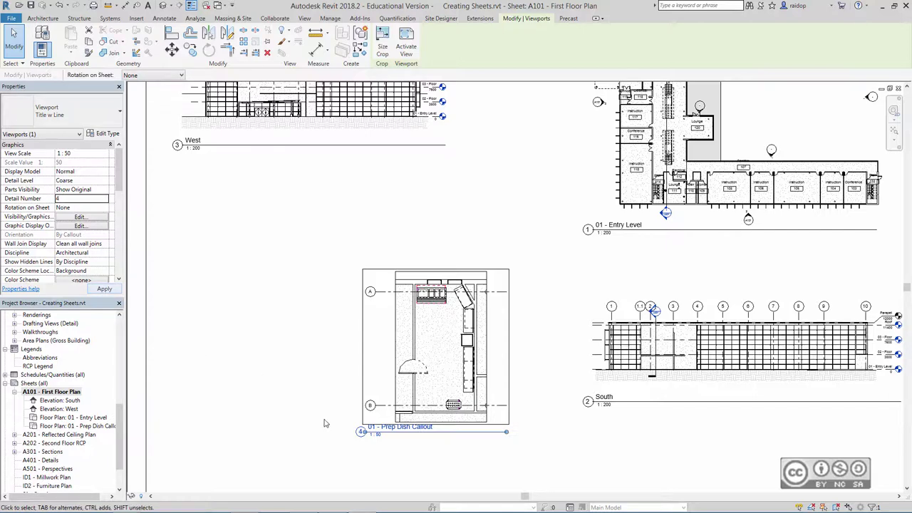
{"action": "left_click", "coordinate": [367, 451]}
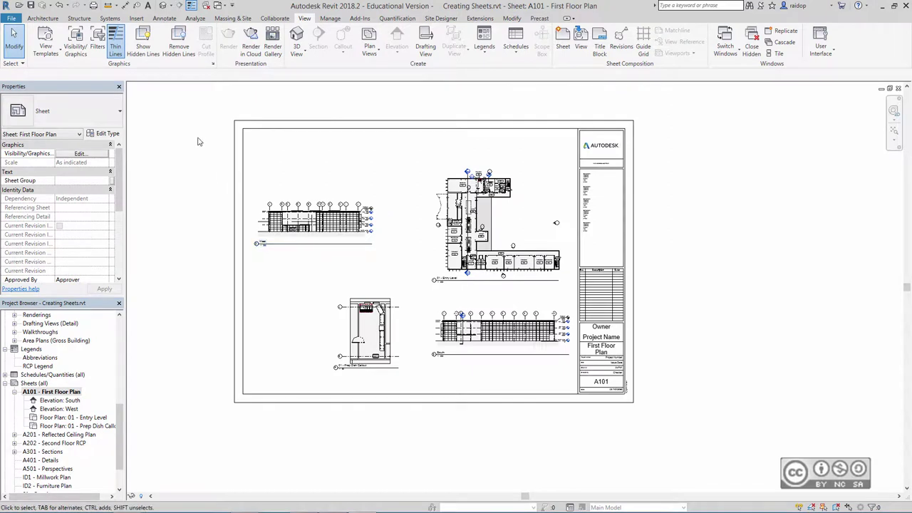
- Change all four viewports on A101 to the Viewport 1 type
{"action": "left_click_drag", "start_coordinate": [197, 129], "coordinate": [577, 396]}
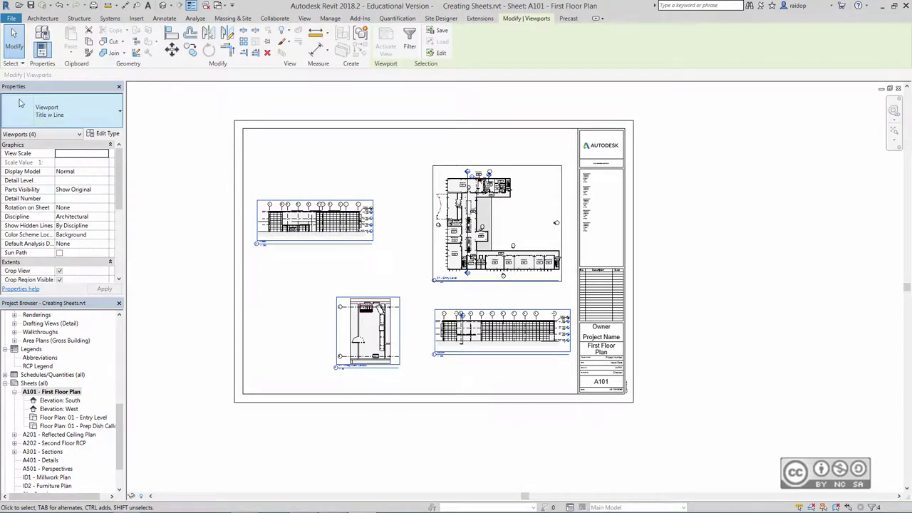
{"action": "left_click", "coordinate": [92, 115]}
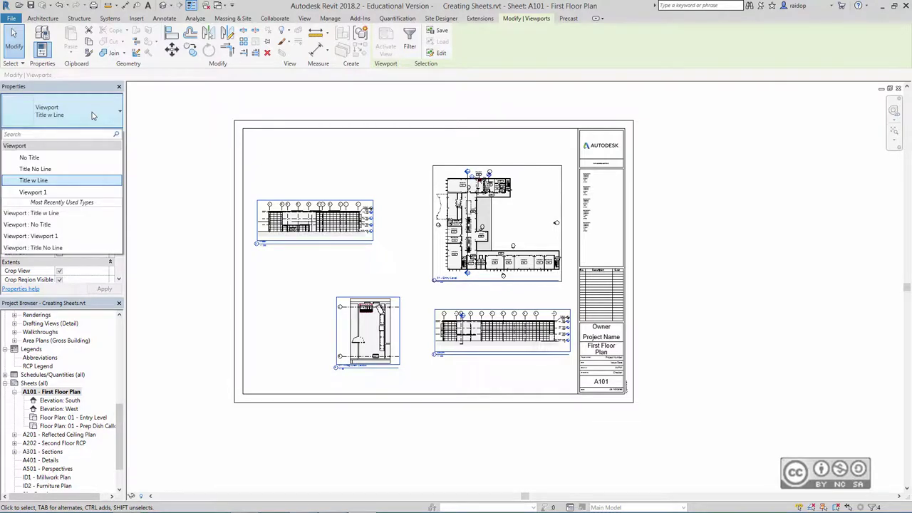
{"action": "left_click", "coordinate": [40, 193]}
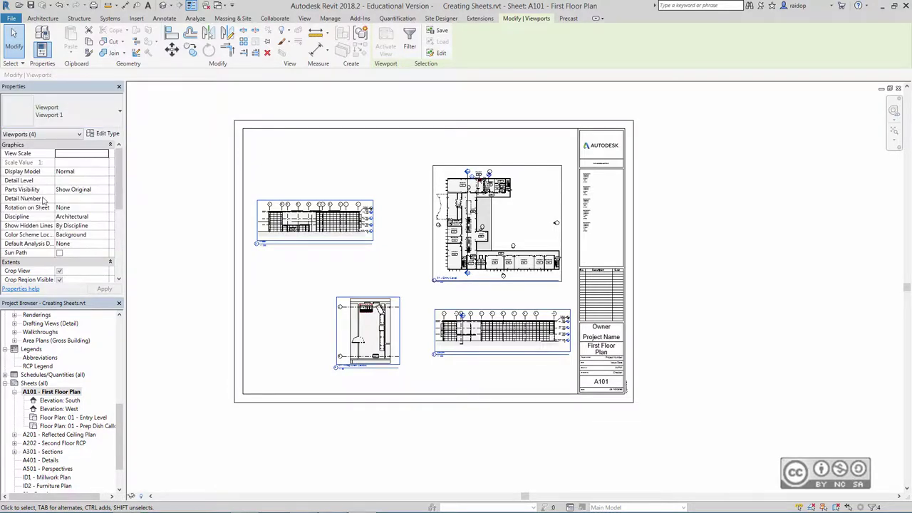
{"action": "scroll", "coordinate": [260, 251], "scroll_direction": "up", "scroll_amount": 1}
{"action": "scroll", "coordinate": [256, 242], "scroll_direction": "up", "scroll_amount": 3}
{"action": "scroll", "coordinate": [249, 226], "scroll_direction": "up", "scroll_amount": 2}
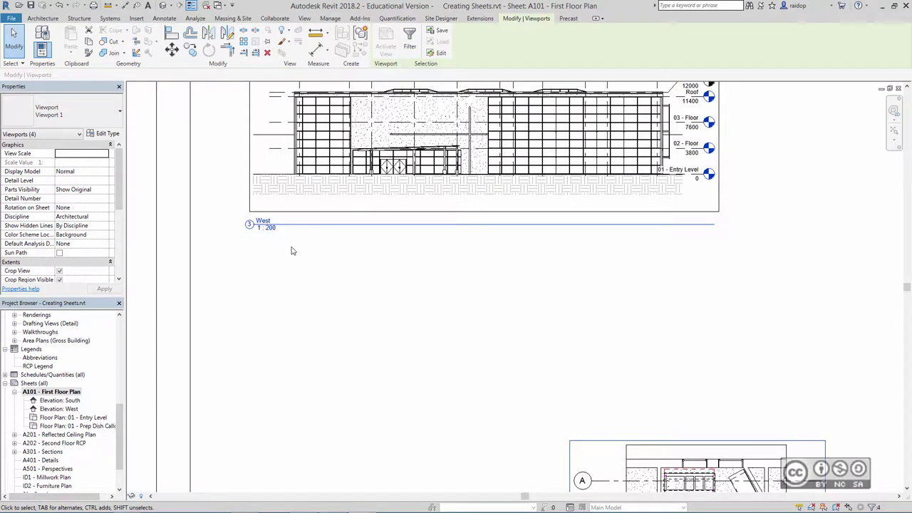
- Shift the kitchen callout left so it sits beneath the West elevation
{"action": "key", "text": "z"}
{"action": "key", "text": "f"}
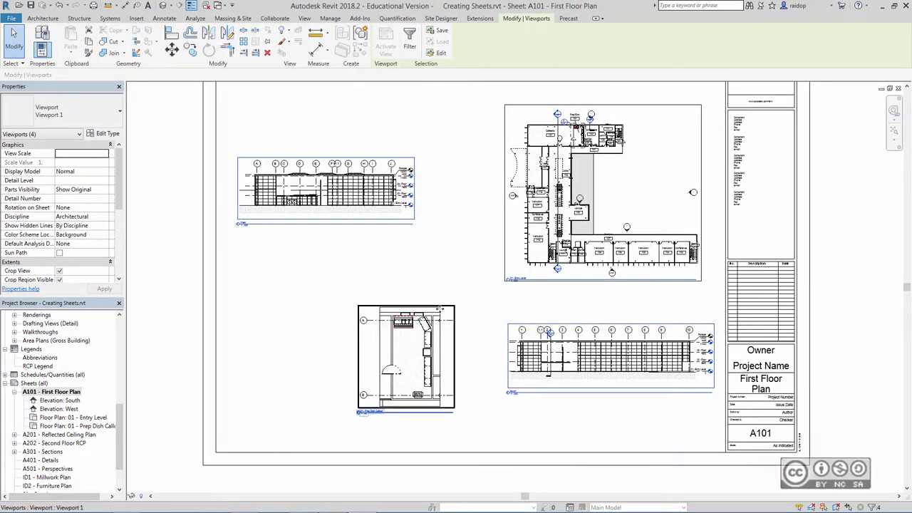
{"action": "left_click", "coordinate": [283, 255]}
{"action": "left_click_drag", "start_coordinate": [447, 305], "coordinate": [328, 304]}
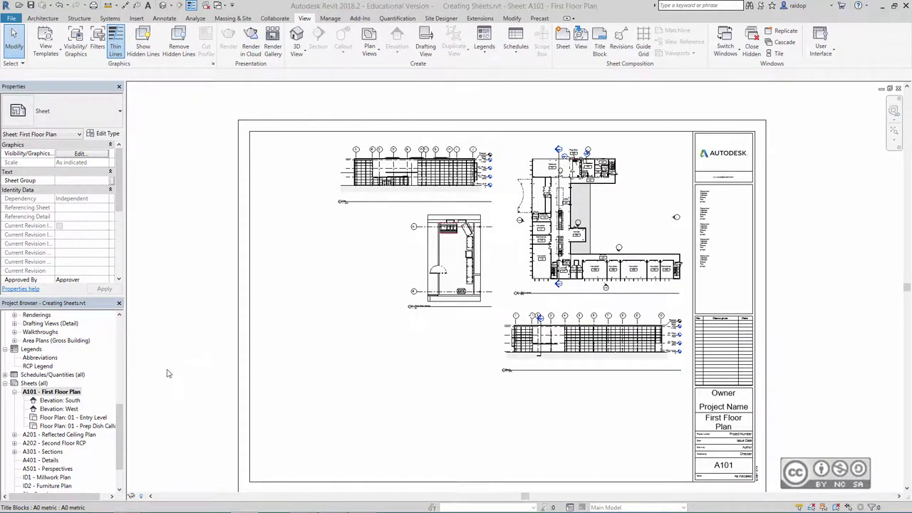
{"action": "left_click_drag", "start_coordinate": [122, 442], "coordinate": [122, 435]}
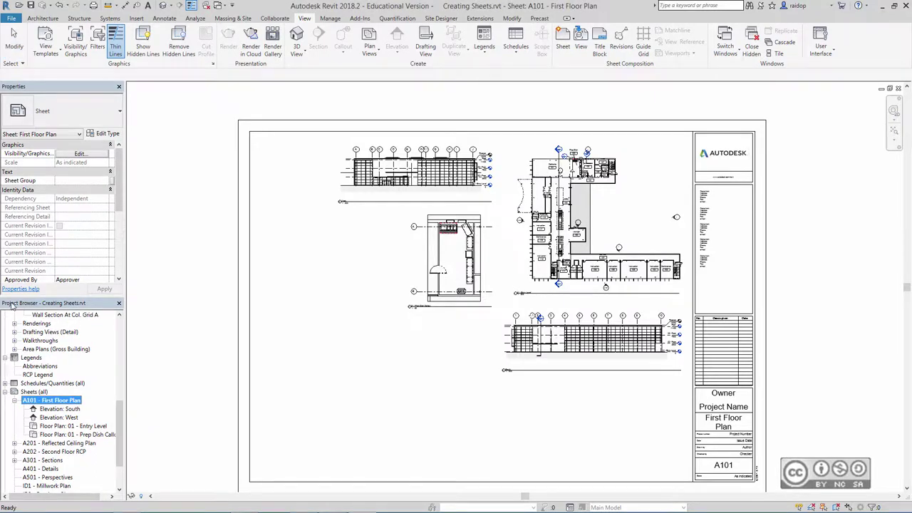
- Place the Door Schedule on A101's left side, split into two columns, lower on the sheet
{"action": "left_click", "coordinate": [5, 384]}
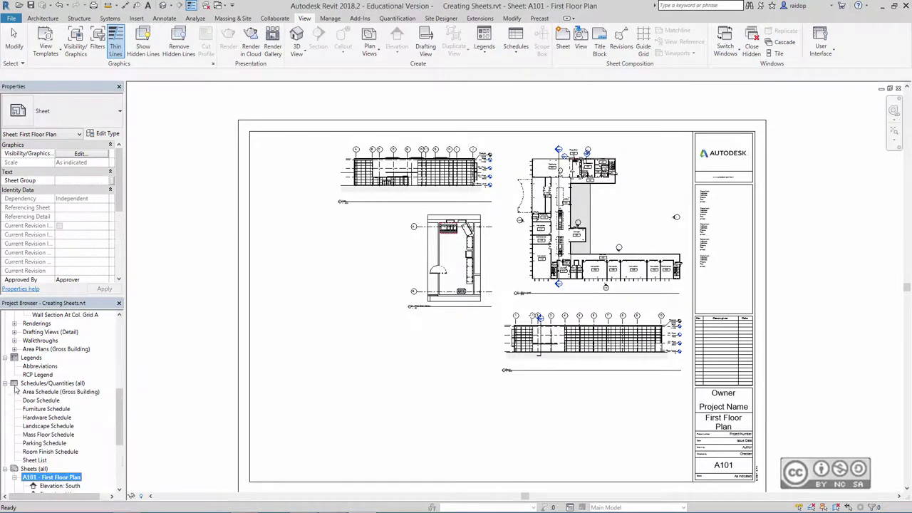
{"action": "left_click", "coordinate": [44, 402]}
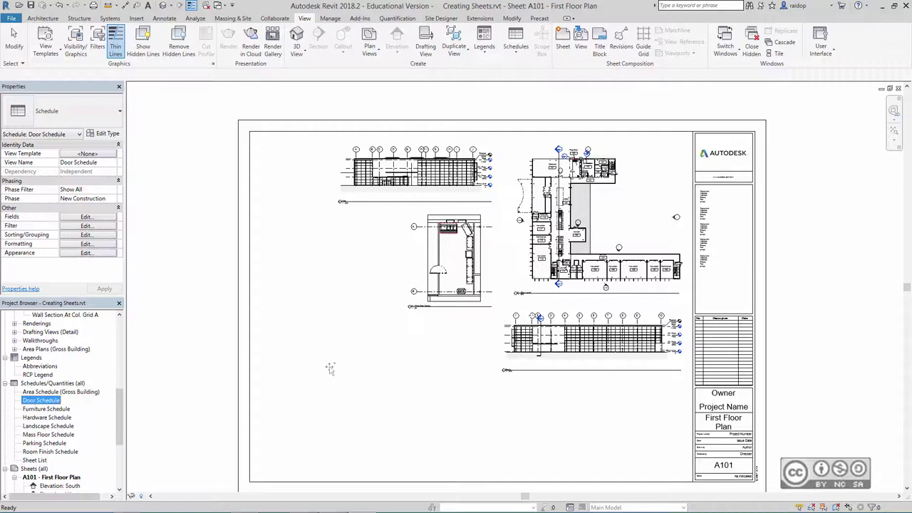
{"action": "left_click", "coordinate": [259, 225]}
{"action": "scroll", "coordinate": [390, 369], "scroll_direction": "down", "scroll_amount": 1}
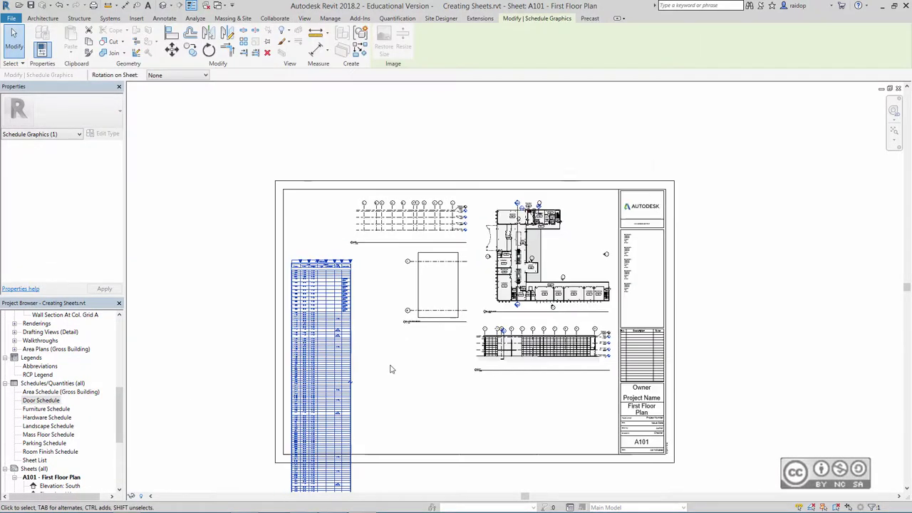
{"action": "middle_click_drag", "start_coordinate": [390, 369], "coordinate": [374, 264]}
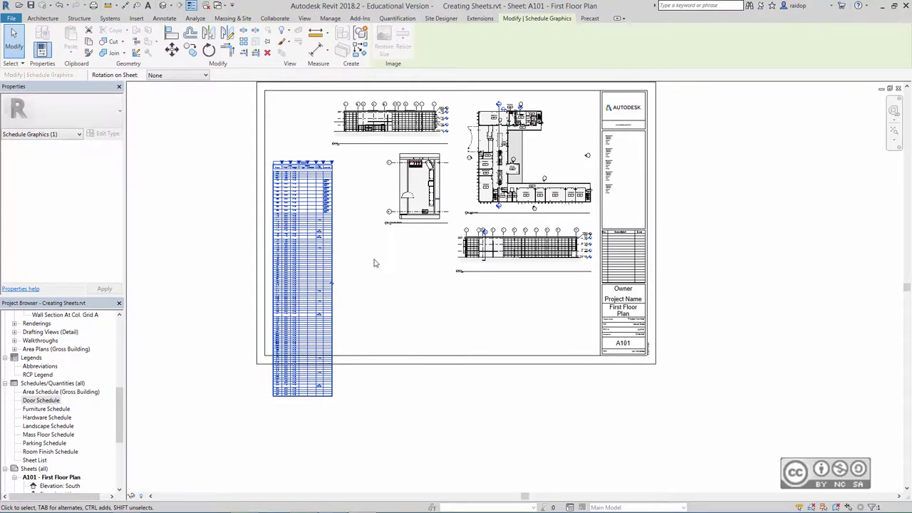
{"action": "scroll", "coordinate": [336, 287], "scroll_direction": "up", "scroll_amount": 1}
{"action": "scroll", "coordinate": [331, 288], "scroll_direction": "up", "scroll_amount": 2}
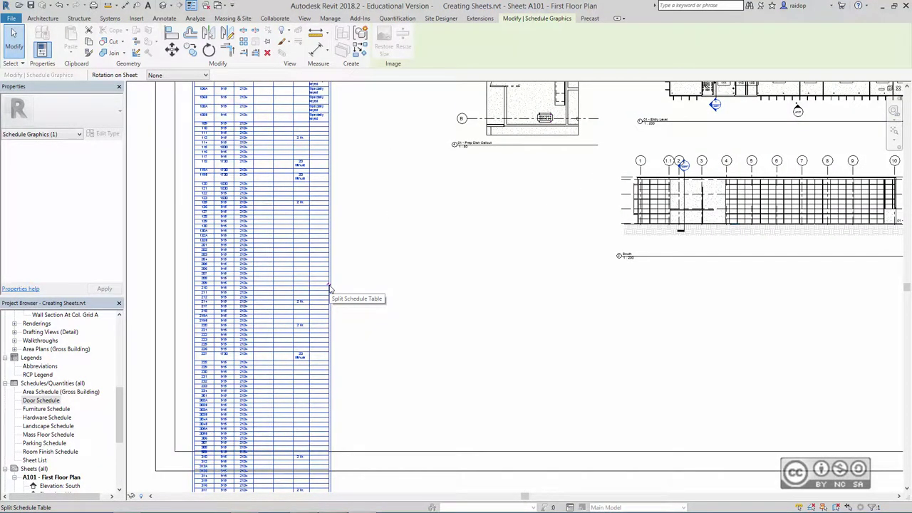
{"action": "left_click", "coordinate": [330, 288]}
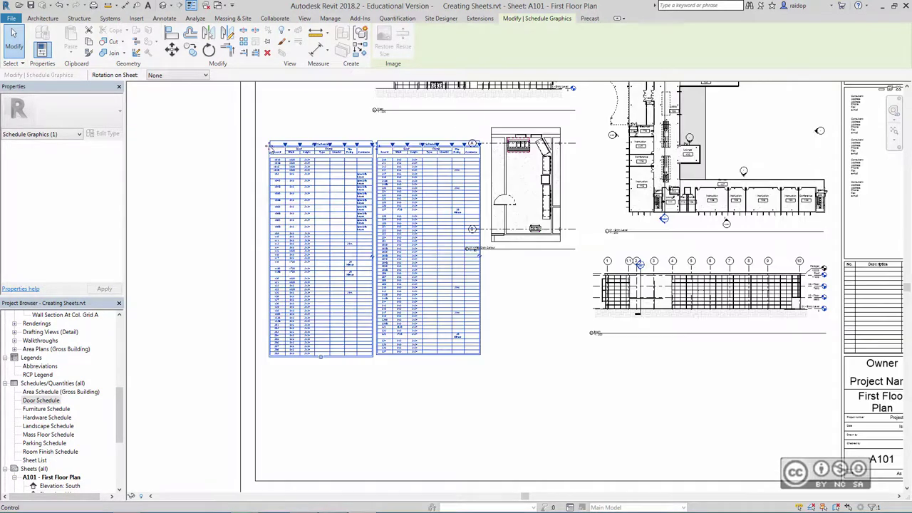
{"action": "key", "text": "Escape"}
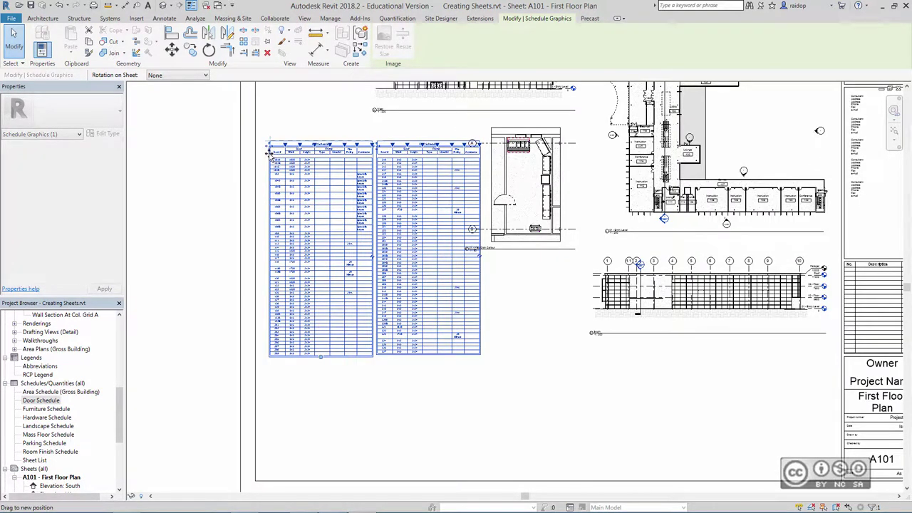
{"action": "left_click_drag", "start_coordinate": [302, 219], "coordinate": [302, 339]}
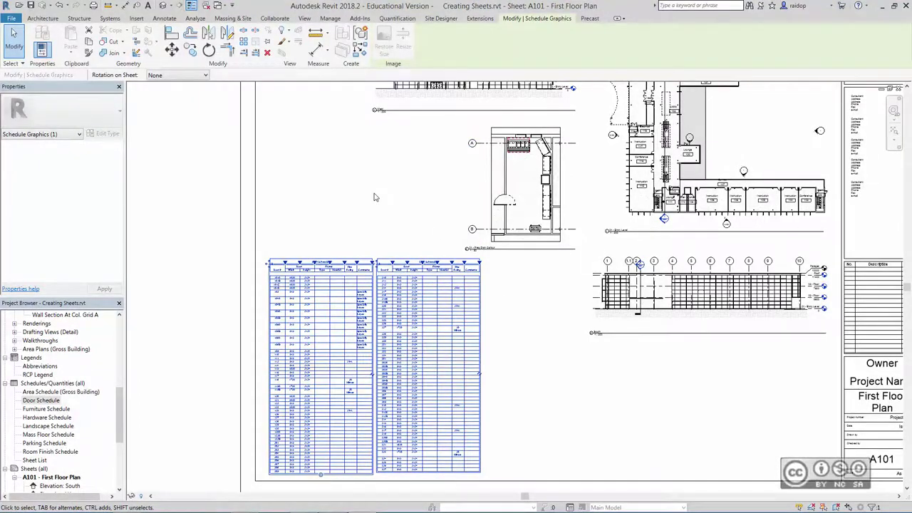
- Widen the Comments and Fire Rating columns and balance rows between the schedule's two halves
{"action": "scroll", "coordinate": [389, 322], "scroll_direction": "up", "scroll_amount": 1}
{"action": "scroll", "coordinate": [389, 322], "scroll_direction": "up", "scroll_amount": 1}
{"action": "scroll", "coordinate": [377, 288], "scroll_direction": "up", "scroll_amount": 2}
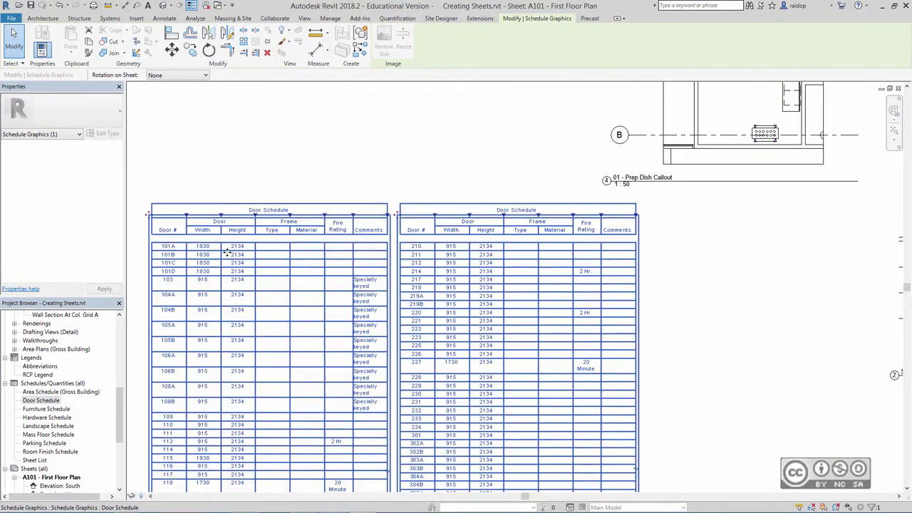
{"action": "scroll", "coordinate": [365, 254], "scroll_direction": "up", "scroll_amount": 1}
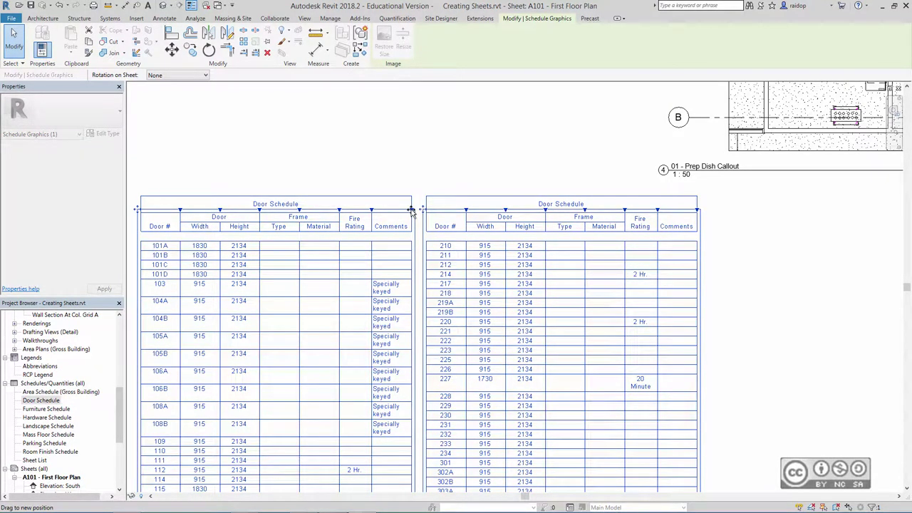
{"action": "left_click_drag", "start_coordinate": [424, 209], "coordinate": [439, 211]}
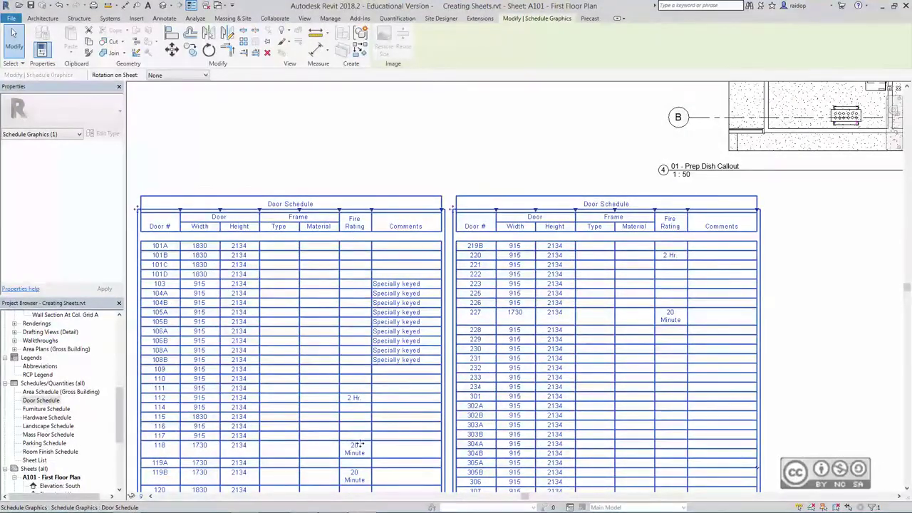
{"action": "left_click_drag", "start_coordinate": [371, 211], "coordinate": [385, 211]}
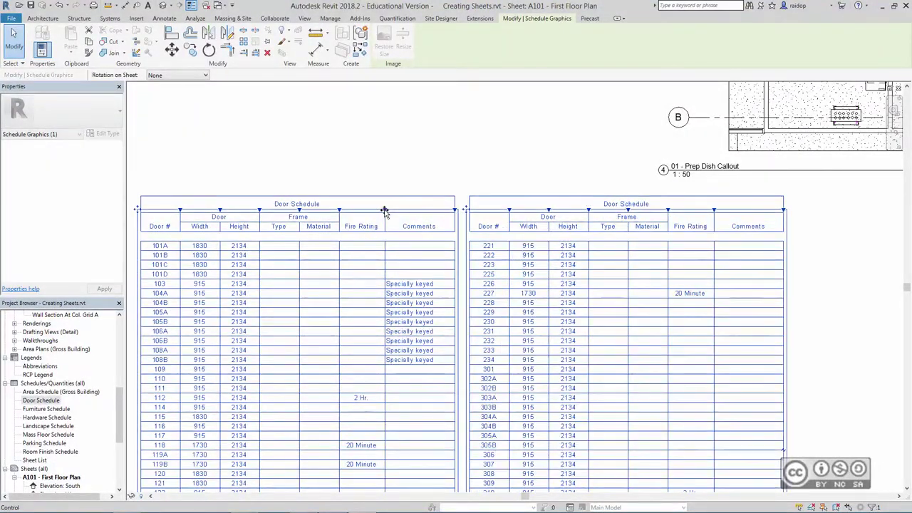
{"action": "scroll", "coordinate": [388, 213], "scroll_direction": "down", "scroll_amount": 4}
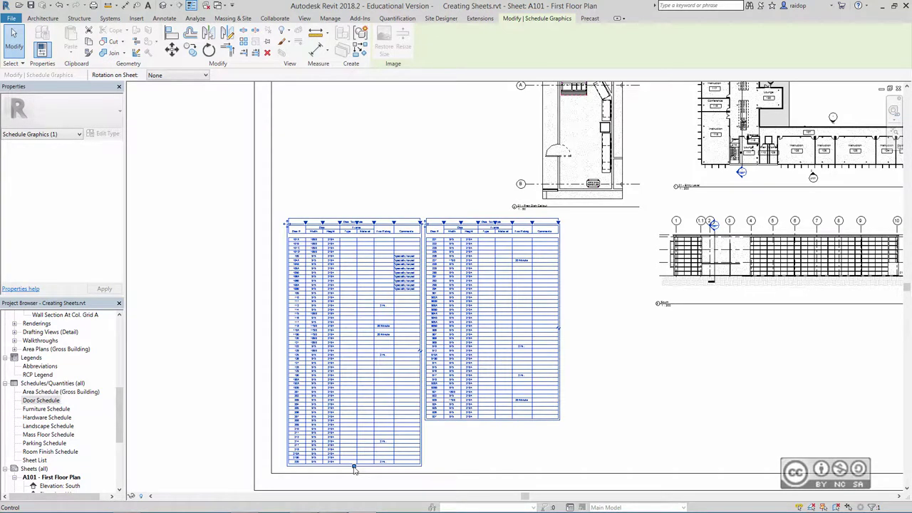
{"action": "left_click_drag", "start_coordinate": [354, 468], "coordinate": [354, 464]}
{"action": "left_click_drag", "start_coordinate": [354, 446], "coordinate": [354, 443]}
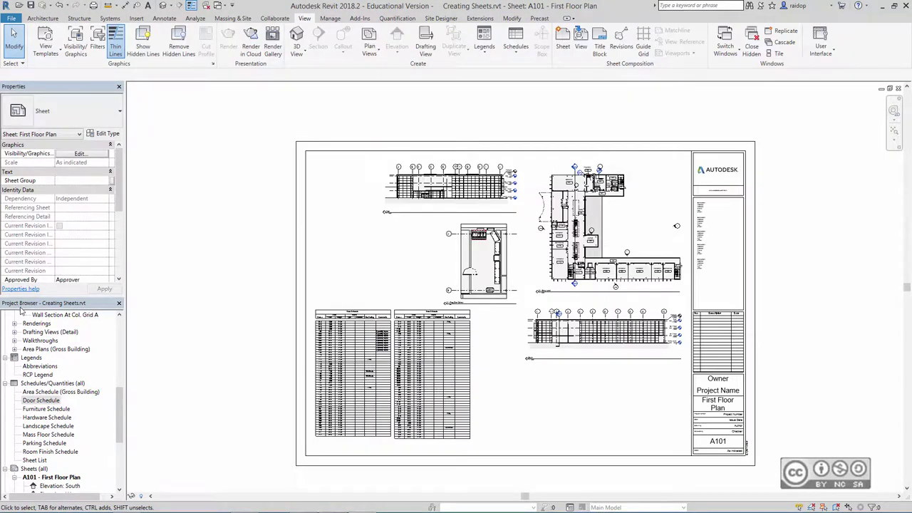
{"action": "scroll", "coordinate": [43, 356], "scroll_direction": "down", "scroll_amount": 1}
- Place the Sheet List schedule on A101 and drag it into the upper-left corner
{"action": "left_click", "coordinate": [40, 374]}
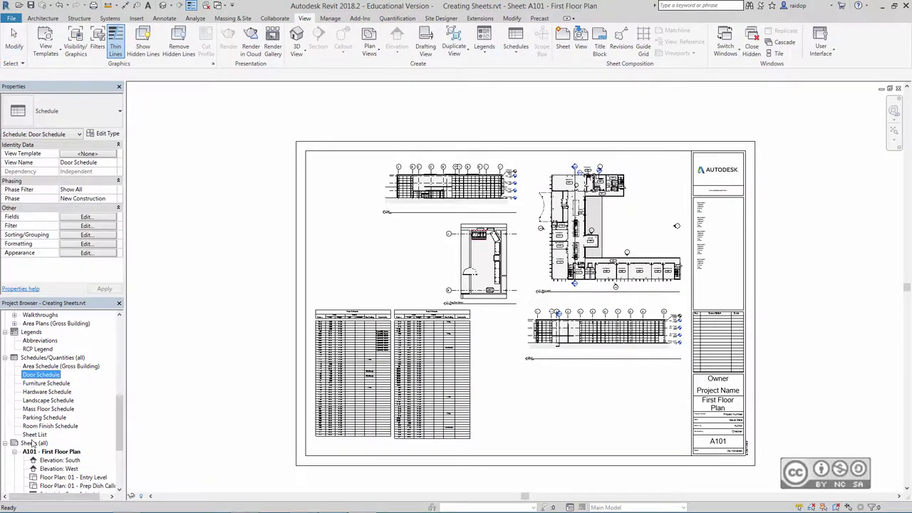
{"action": "left_click", "coordinate": [34, 434]}
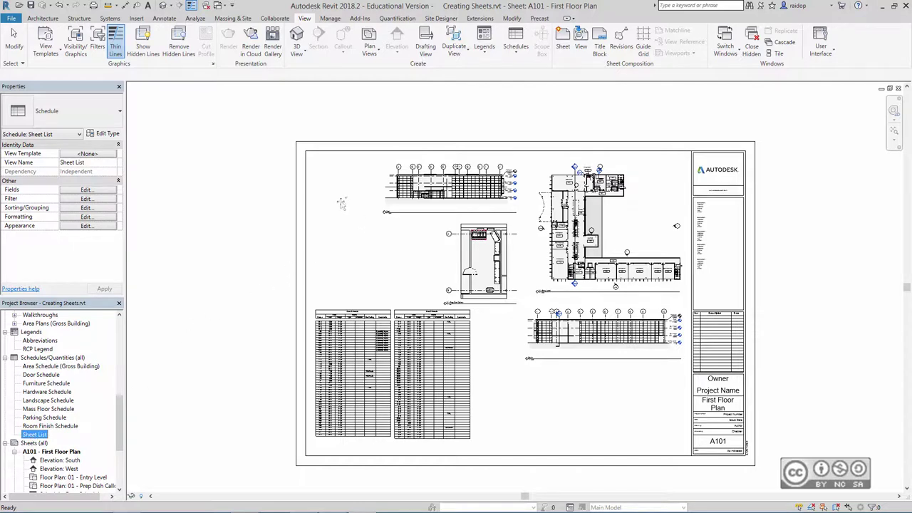
{"action": "left_click_drag", "start_coordinate": [338, 200], "coordinate": [331, 194]}
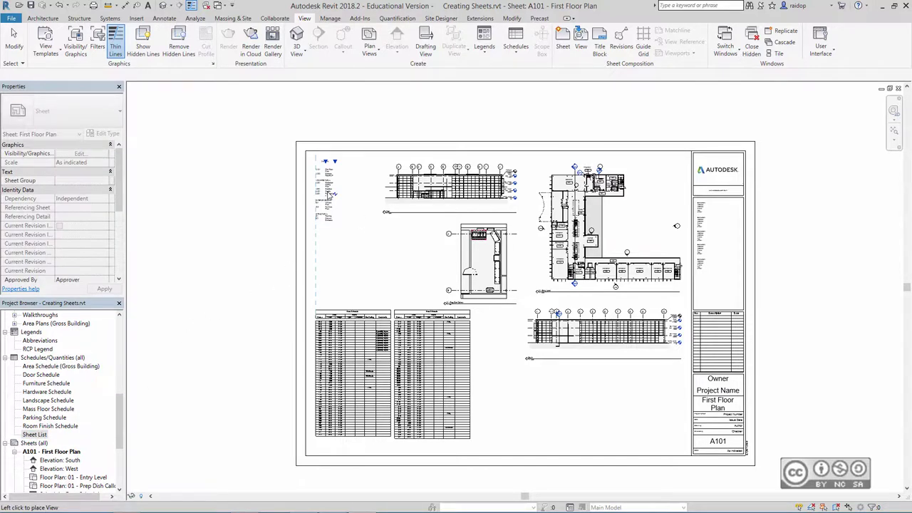
{"action": "left_click", "coordinate": [329, 194]}
{"action": "scroll", "coordinate": [440, 179], "scroll_direction": "up", "scroll_amount": 3}
{"action": "scroll", "coordinate": [440, 175], "scroll_direction": "down", "scroll_amount": 1}
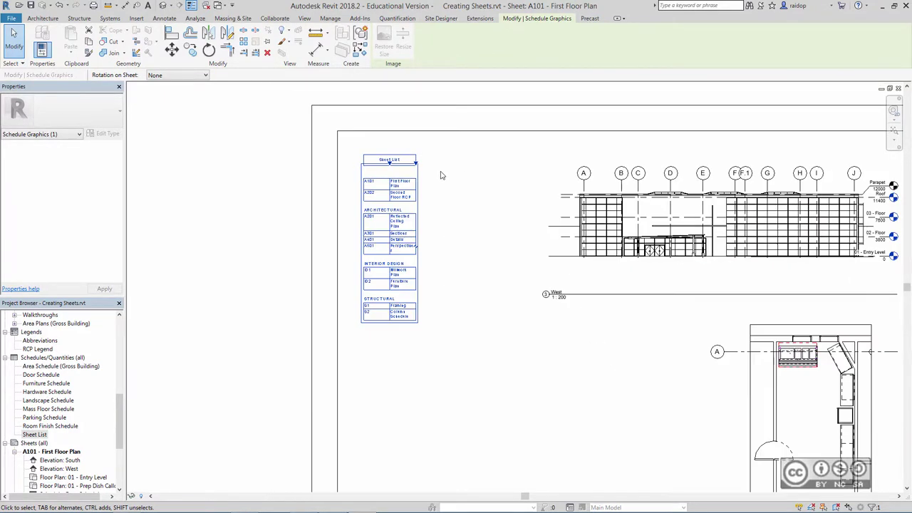
{"action": "scroll", "coordinate": [433, 169], "scroll_direction": "up", "scroll_amount": 1}
{"action": "left_click_drag", "start_coordinate": [409, 164], "coordinate": [456, 166]}
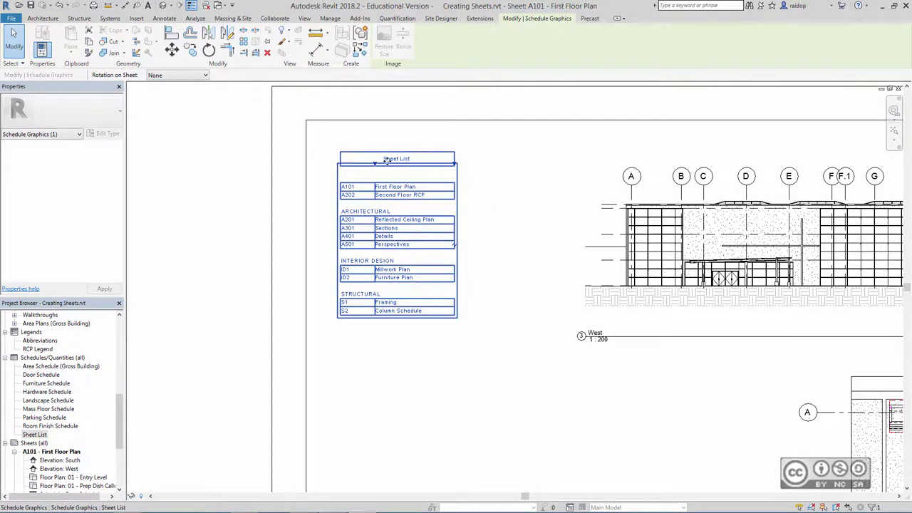
- Rename the Sheet List schedule to 'Index to Drawings' in the Project Browser
{"action": "right_click", "coordinate": [30, 436]}
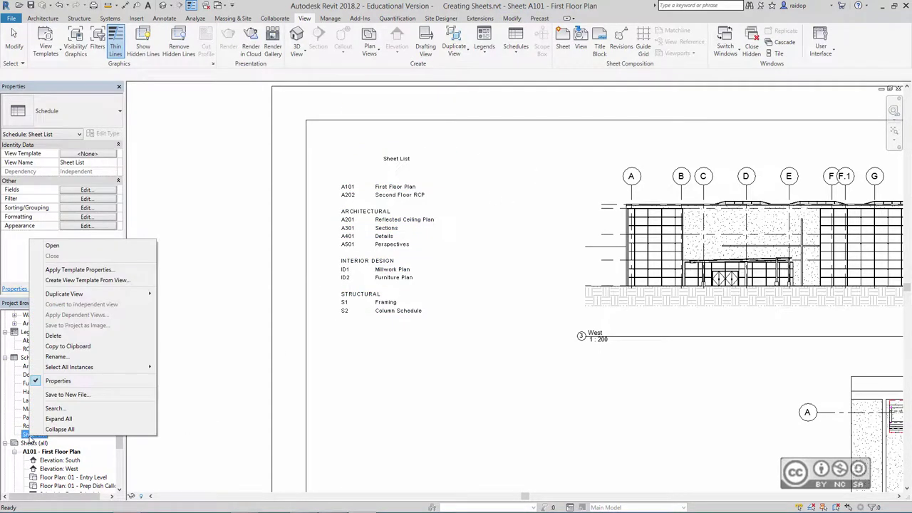
{"action": "left_click", "coordinate": [57, 356]}
{"action": "type", "text": "Index to D"}
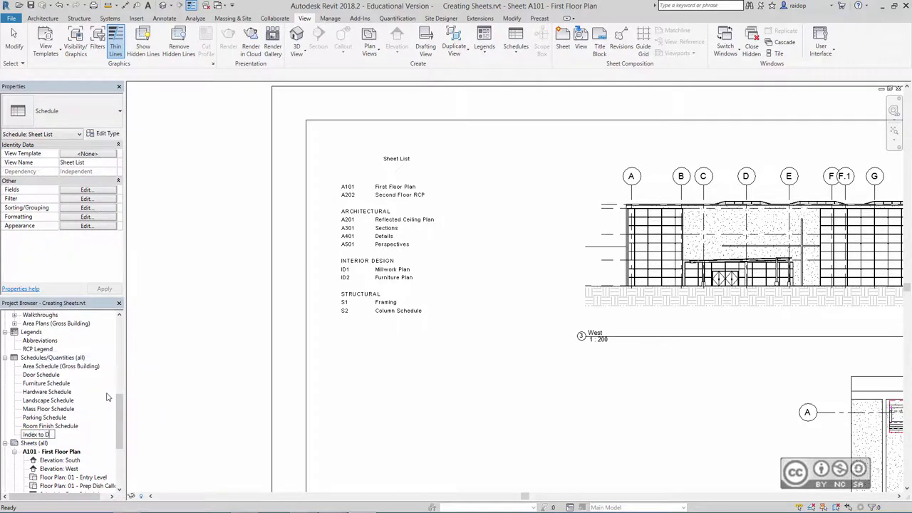
{"action": "type", "text": "rawings"}
{"action": "key", "text": "Return"}
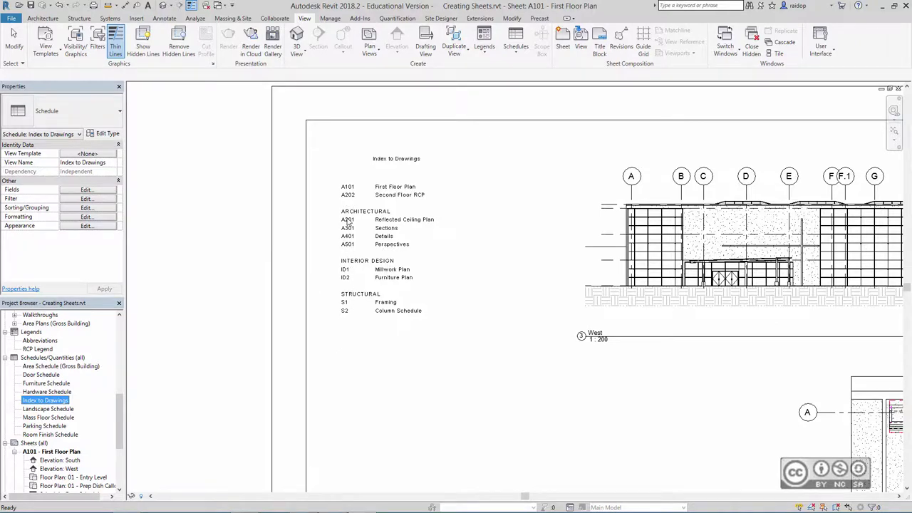
{"action": "left_click", "coordinate": [227, 265]}
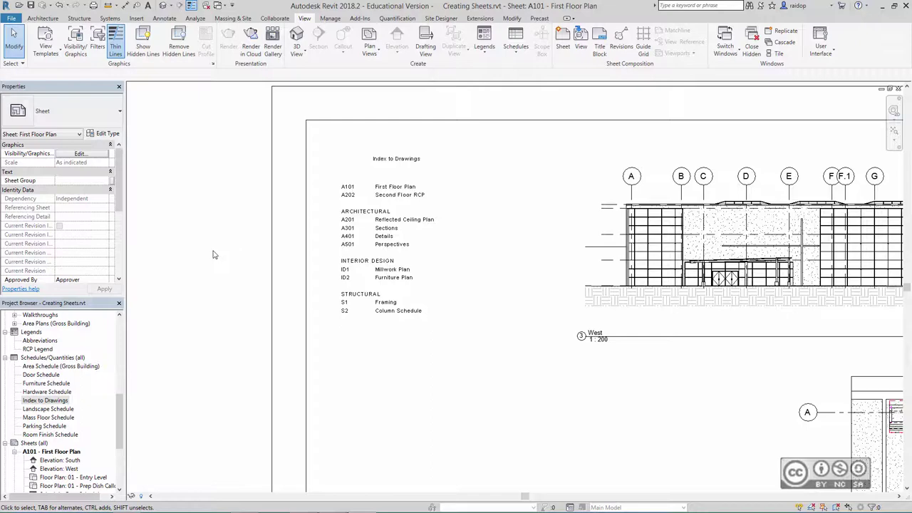
- Zoom sheet A101 to fit and set its Sheet Group to ARCHITECTURAL
{"action": "key", "text": "z"}
{"action": "key", "text": "f"}
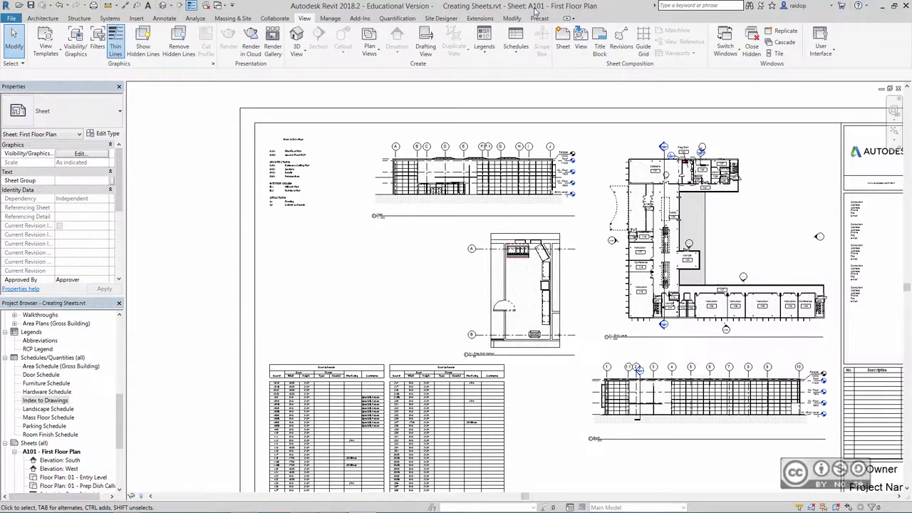
{"action": "scroll", "coordinate": [230, 132], "scroll_direction": "up", "scroll_amount": 3}
{"action": "scroll", "coordinate": [230, 133], "scroll_direction": "up", "scroll_amount": 2}
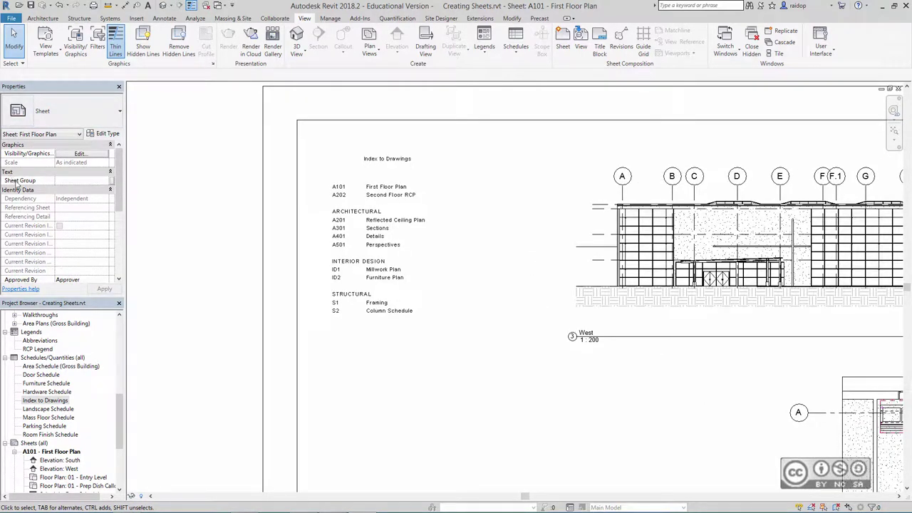
{"action": "left_click", "coordinate": [72, 180]}
{"action": "left_click", "coordinate": [105, 182]}
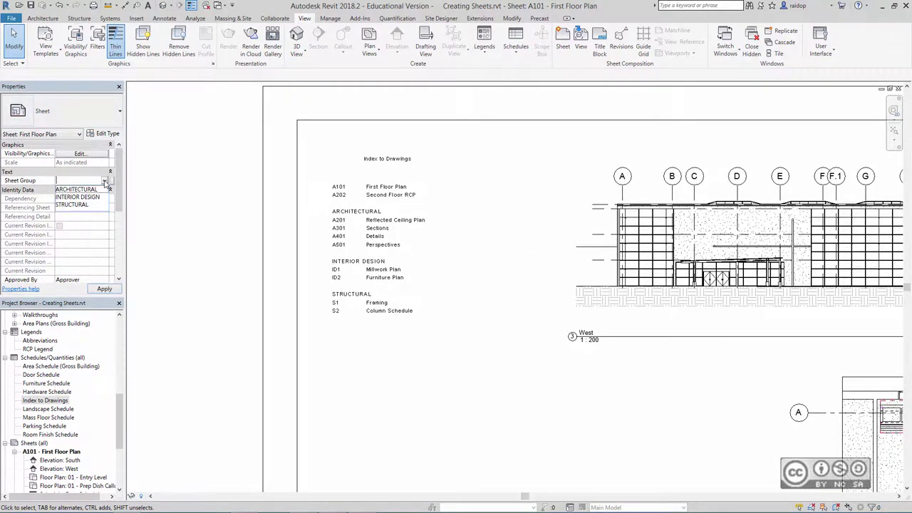
{"action": "left_click", "coordinate": [79, 189]}
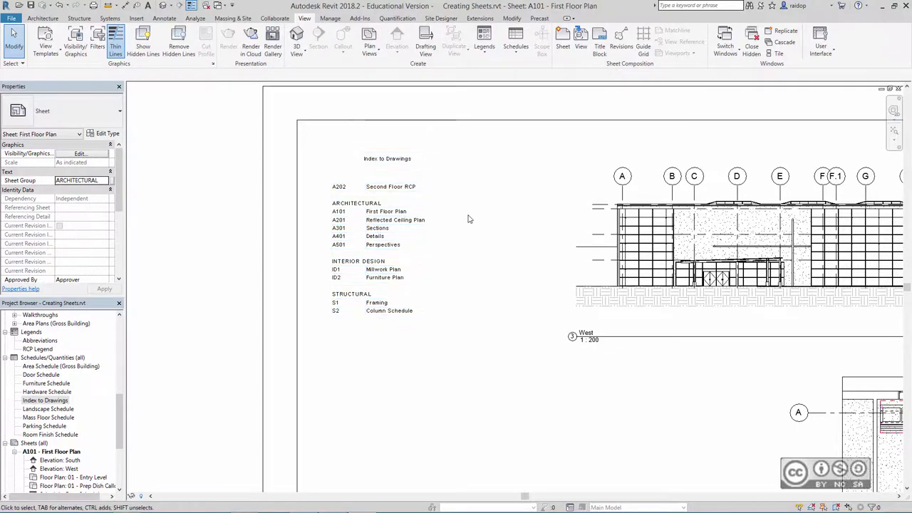
- Open sheet A202 - Second Floor RCP and apply the ARCHITECTURAL sheet group
{"action": "scroll", "coordinate": [60, 399], "scroll_direction": "down", "scroll_amount": 5}
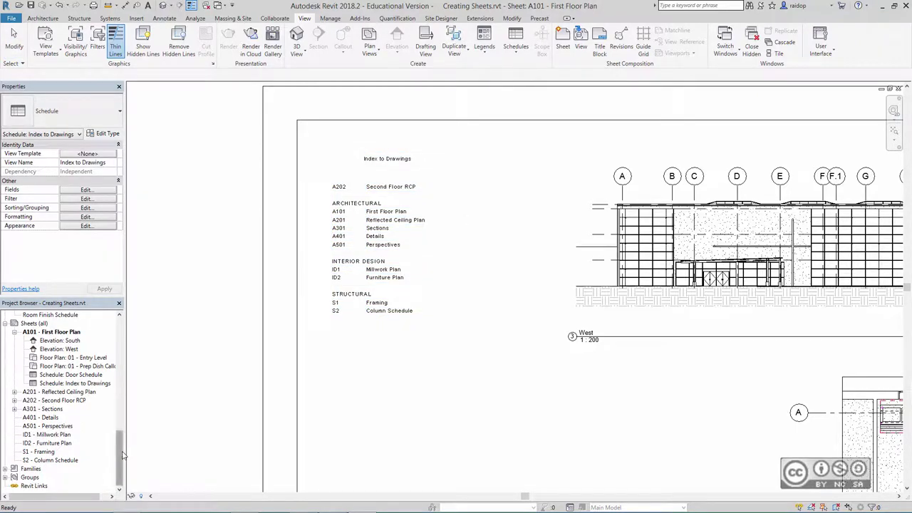
{"action": "left_click", "coordinate": [36, 401]}
{"action": "double_click", "coordinate": [34, 402]}
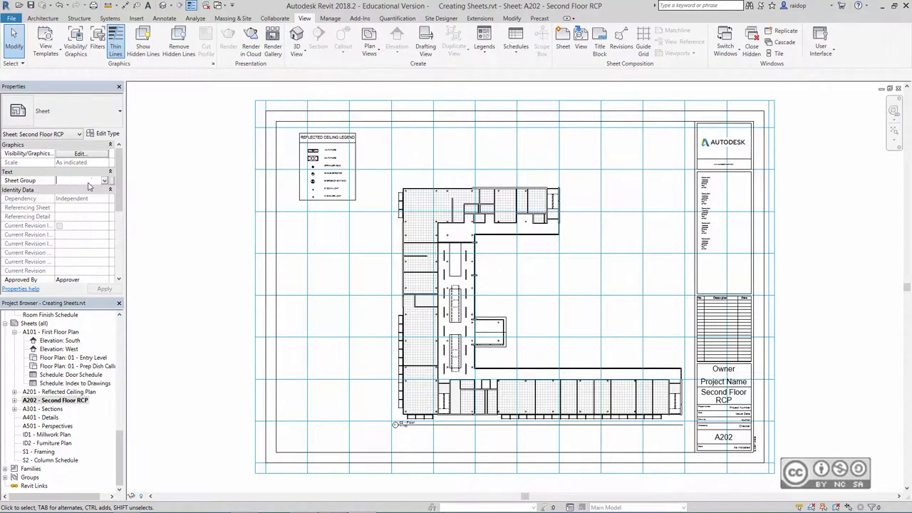
{"action": "left_click", "coordinate": [104, 181]}
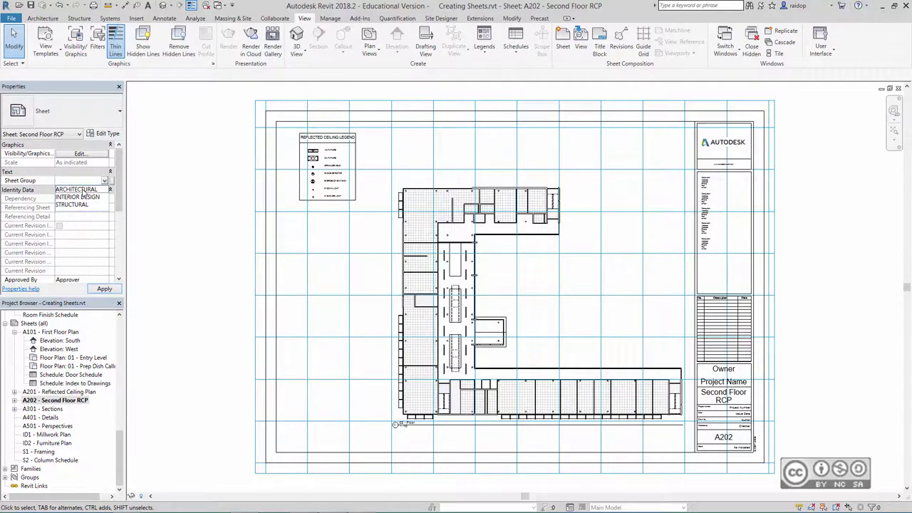
{"action": "left_click", "coordinate": [82, 190]}
{"action": "left_click", "coordinate": [104, 288]}
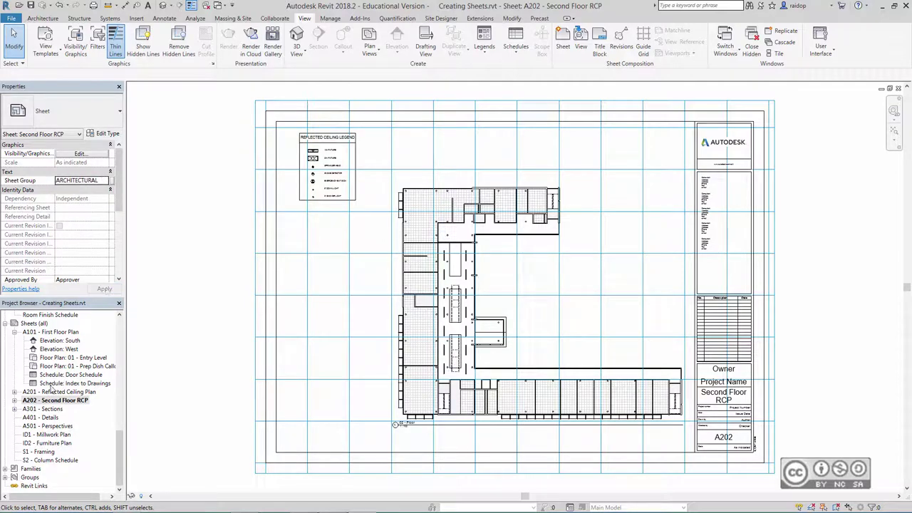
- Return to sheet A101 - First Floor Plan, zoomed to fit the whole sheet
{"action": "double_click", "coordinate": [50, 334]}
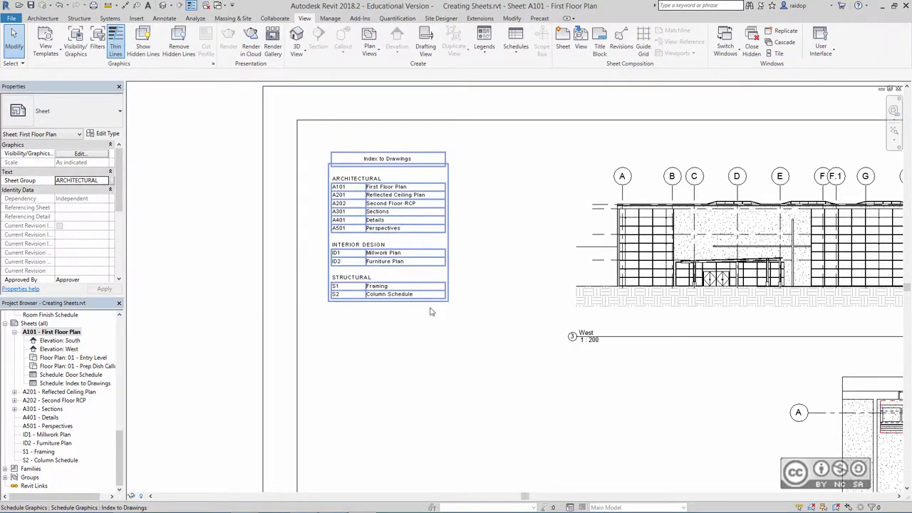
{"action": "key", "text": "z"}
{"action": "key", "text": "f"}
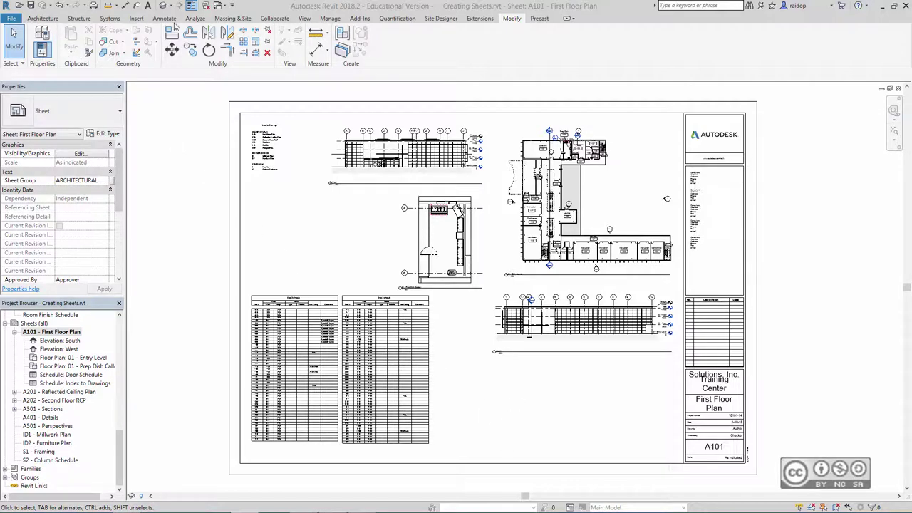
{"action": "left_click", "coordinate": [329, 19]}
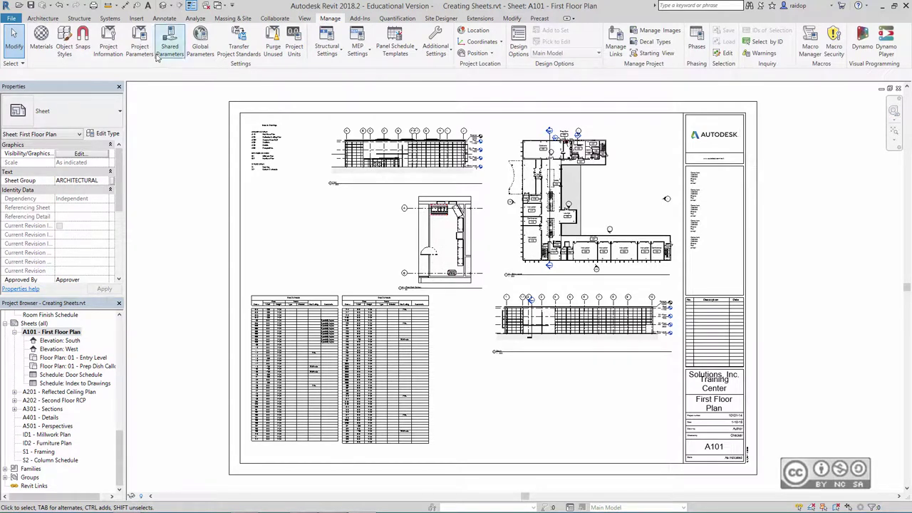
{"action": "left_click", "coordinate": [108, 43]}
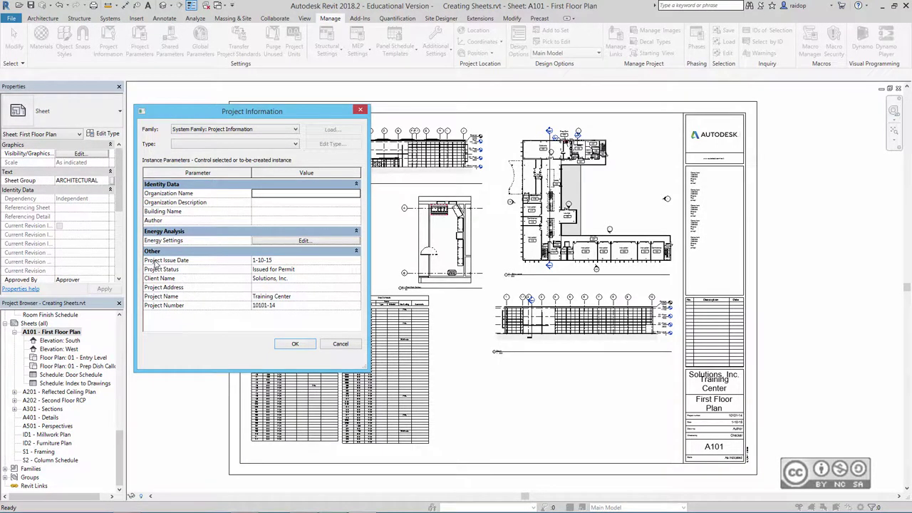
{"action": "left_click", "coordinate": [282, 261]}
{"action": "left_click", "coordinate": [291, 279]}
{"action": "left_click", "coordinate": [295, 344]}
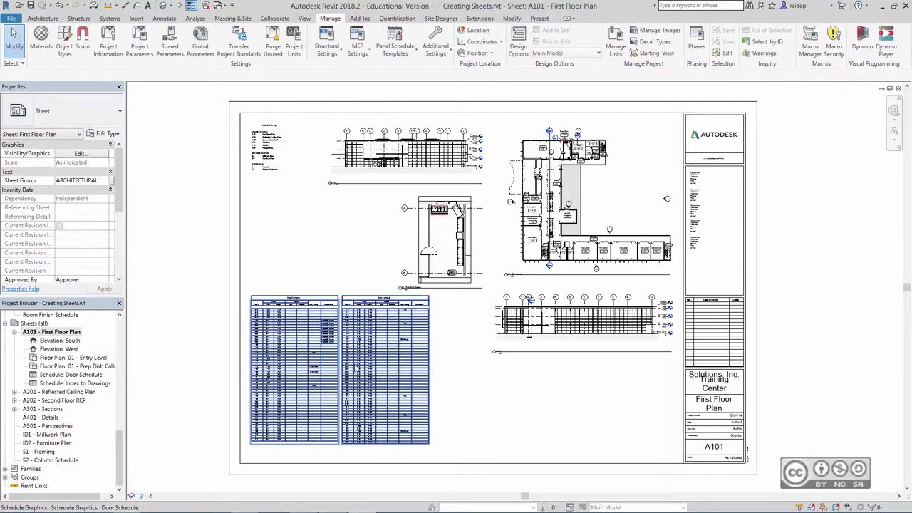
{"action": "mouse_move", "coordinate": [769, 384]}
{"action": "middle_mouse_down"}
{"action": "mouse_move", "coordinate": [714, 326]}
{"action": "mouse_move", "coordinate": [634, 322]}
{"action": "middle_mouse_up"}
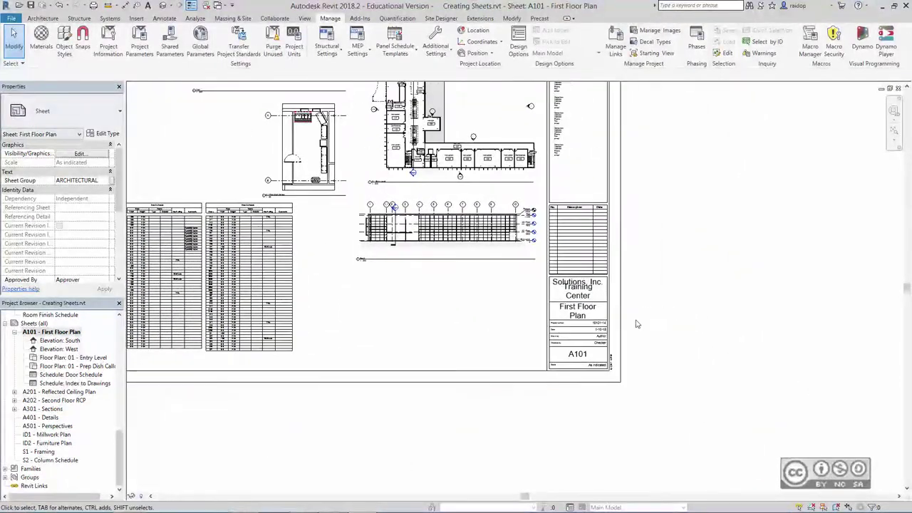
{"action": "scroll", "coordinate": [635, 322], "scroll_direction": "up", "scroll_amount": 2}
{"action": "scroll", "coordinate": [635, 322], "scroll_direction": "up", "scroll_amount": 2}
{"action": "scroll", "coordinate": [639, 330], "scroll_direction": "down", "scroll_amount": 1}
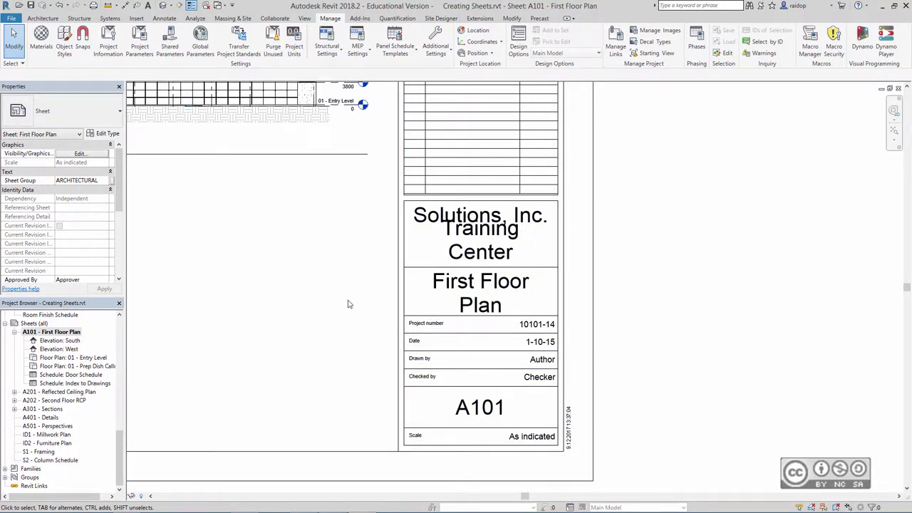
{"action": "scroll", "coordinate": [340, 325], "scroll_direction": "down", "scroll_amount": 1}
{"action": "scroll", "coordinate": [340, 325], "scroll_direction": "down", "scroll_amount": 1}
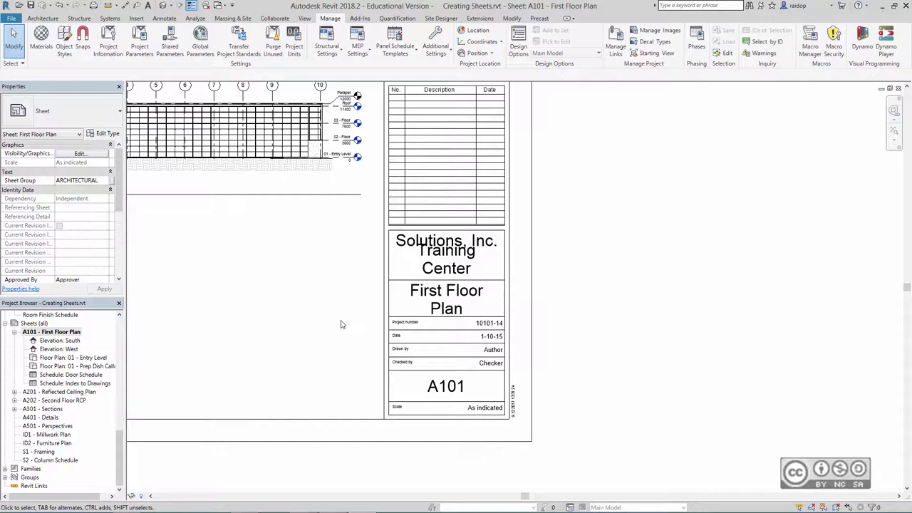
- Open the A0 metric title block in the Family Editor and begin Save As Family
{"action": "left_click", "coordinate": [531, 299]}
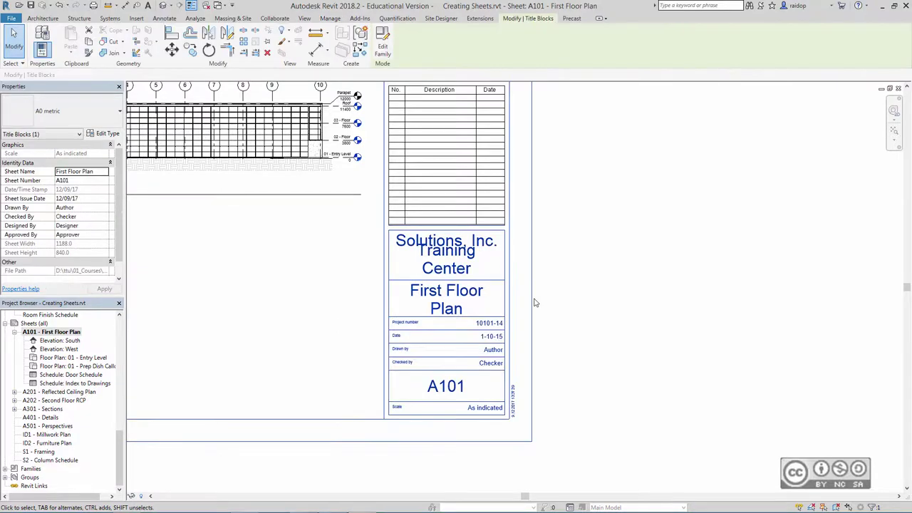
{"action": "double_click", "coordinate": [390, 307]}
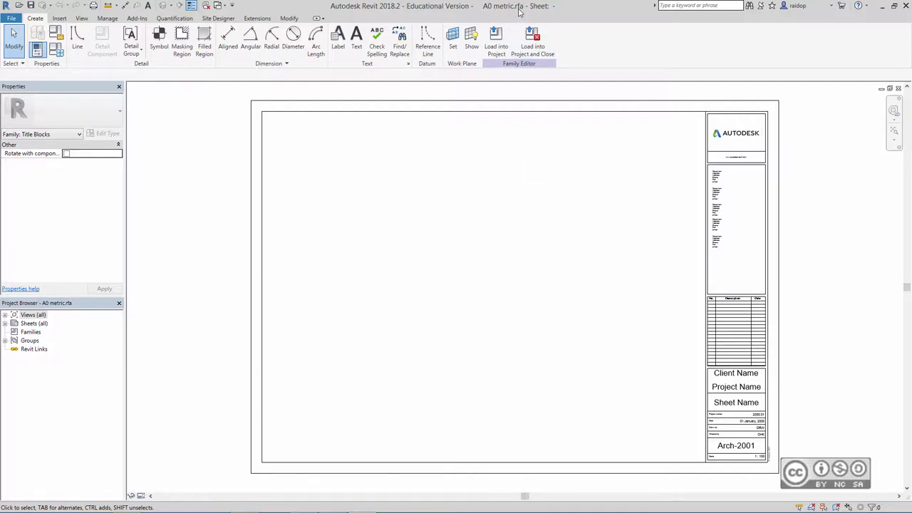
{"action": "left_click", "coordinate": [11, 18]}
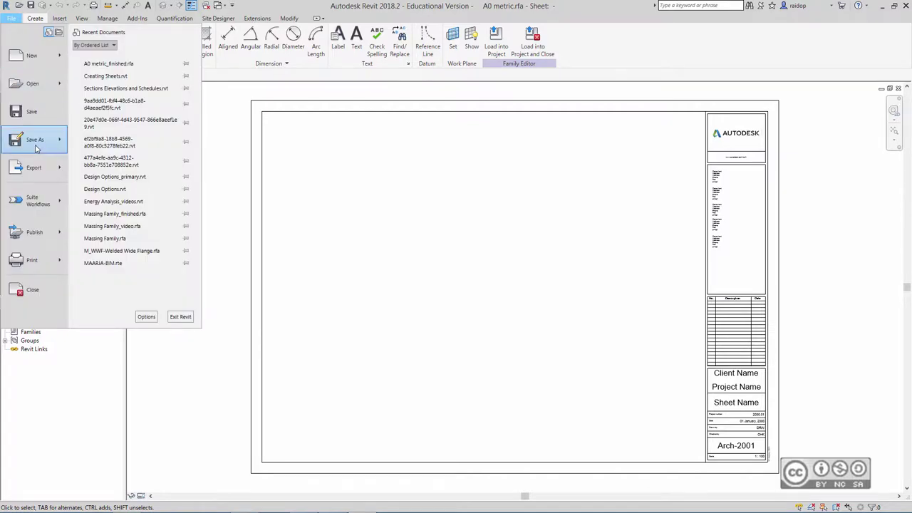
{"action": "mouse_move", "coordinate": [34, 140]}
{"action": "left_click", "coordinate": [121, 96]}
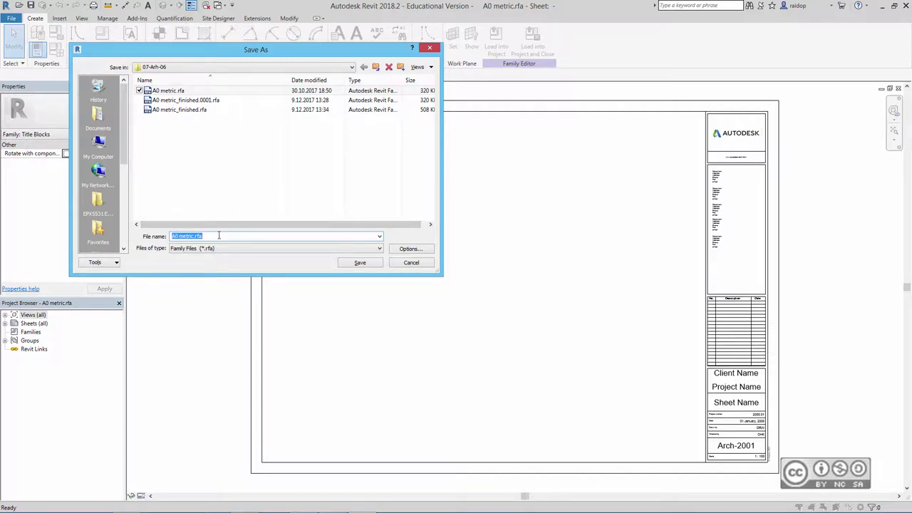
- Save the A0 metric family and switch the Client Name label to the 8mm type
{"action": "left_click", "coordinate": [360, 263]}
{"action": "mouse_move", "coordinate": [799, 434]}
{"action": "middle_mouse_down"}
{"action": "mouse_move", "coordinate": [678, 382]}
{"action": "mouse_move", "coordinate": [554, 295]}
{"action": "middle_mouse_up"}
{"action": "scroll", "coordinate": [554, 295], "scroll_direction": "up", "scroll_amount": 2}
{"action": "scroll", "coordinate": [554, 295], "scroll_direction": "up", "scroll_amount": 3}
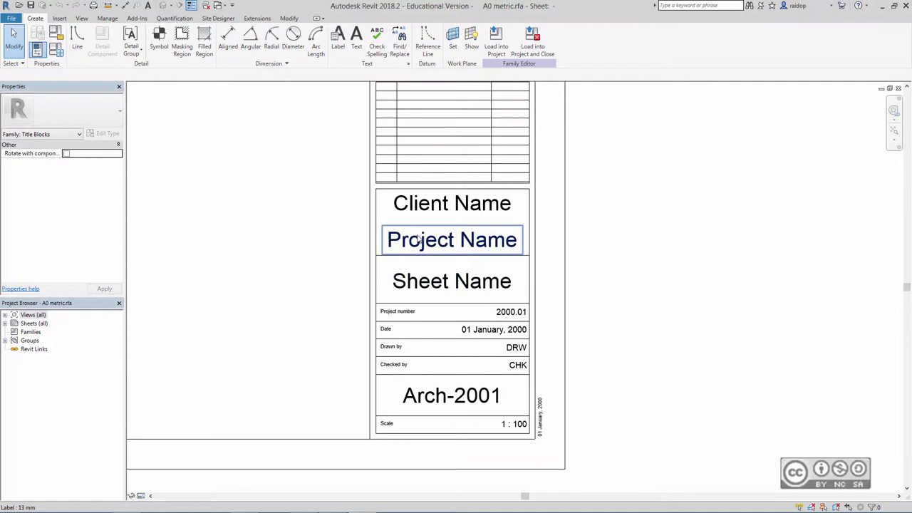
{"action": "left_click", "coordinate": [423, 207]}
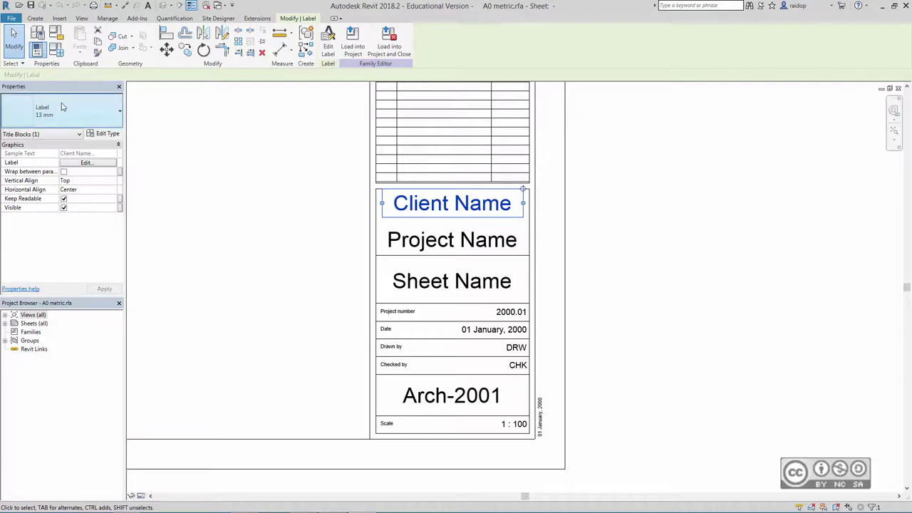
{"action": "left_click", "coordinate": [63, 109]}
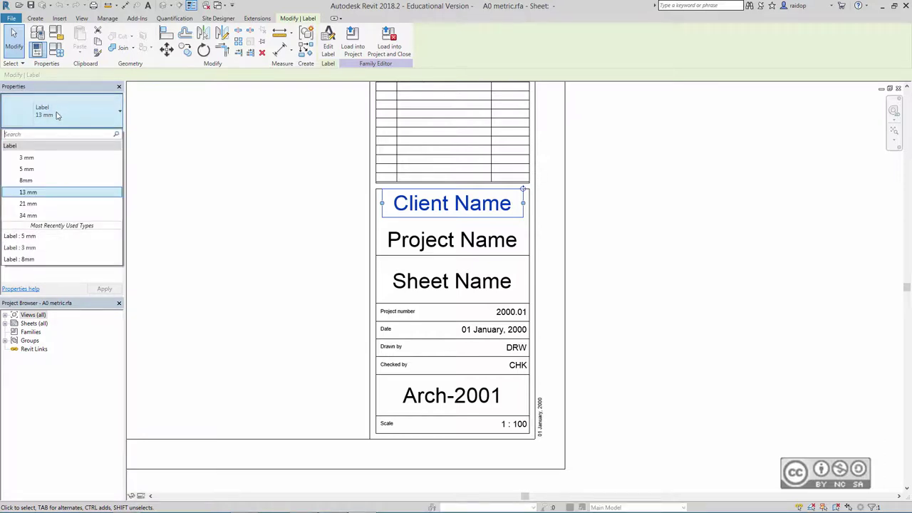
{"action": "left_click", "coordinate": [25, 181]}
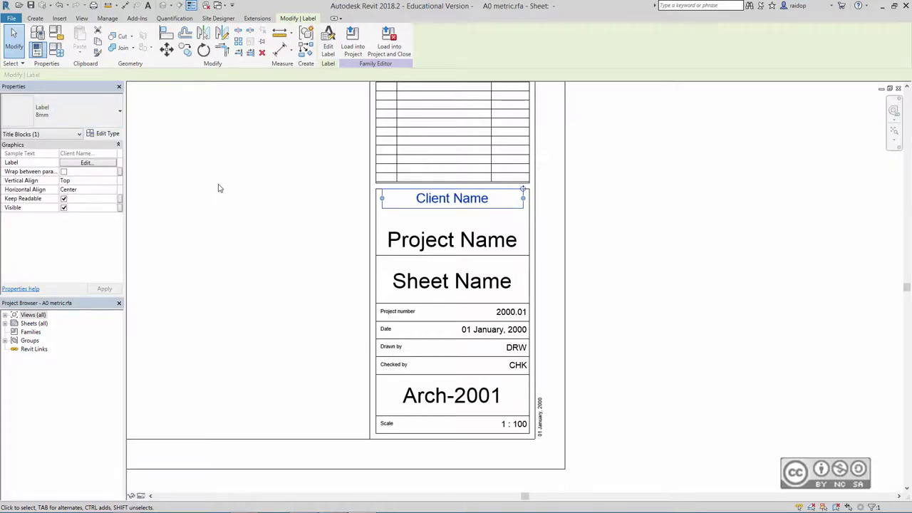
- Open the type properties of the Project Name label's 13 mm type
{"action": "left_click", "coordinate": [449, 242]}
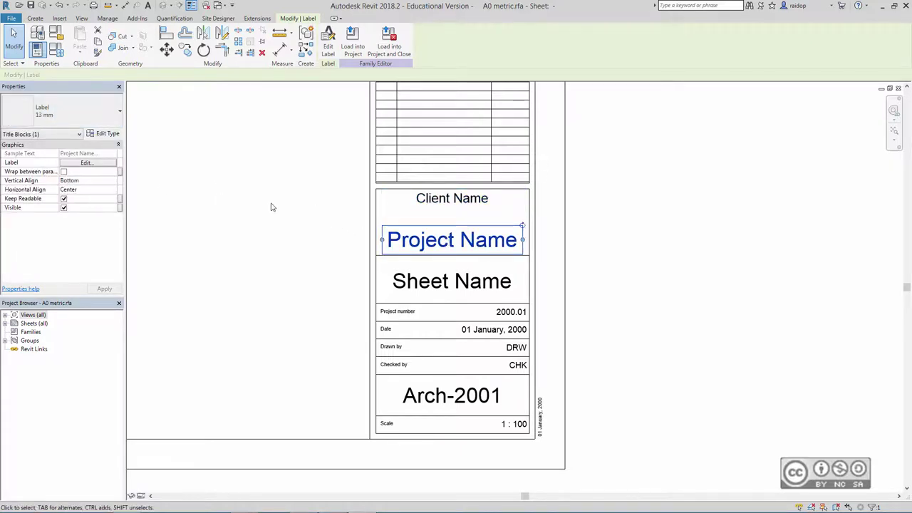
{"action": "left_click", "coordinate": [61, 112]}
{"action": "left_click", "coordinate": [106, 135]}
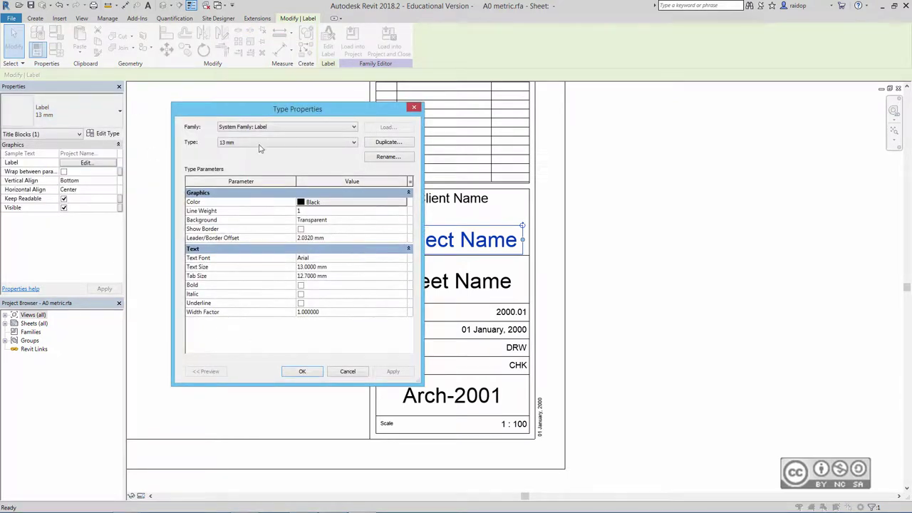
- Duplicate the 13 mm label type as '13 mm Stylus BT'
{"action": "left_click", "coordinate": [388, 143]}
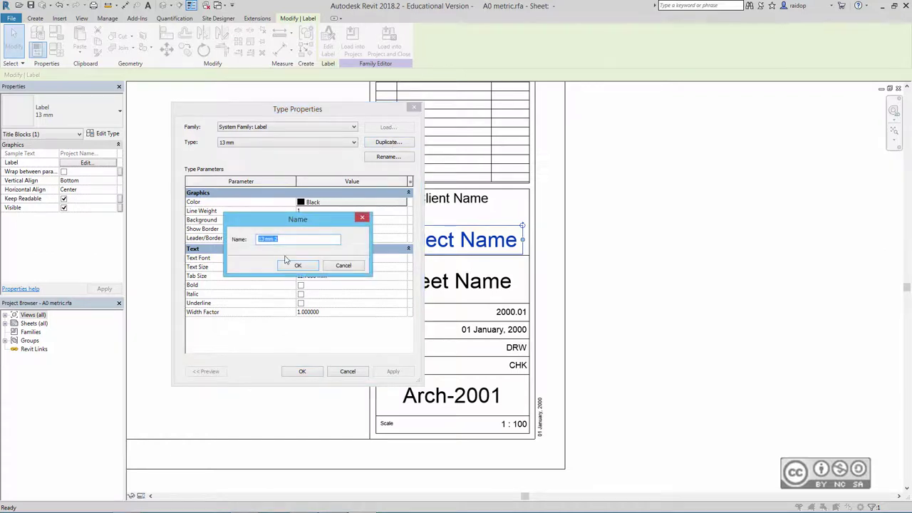
{"action": "key", "text": "End"}
{"action": "key", "text": "BackSpace"}
{"action": "key", "text": "BackSpace"}
{"action": "type", "text": "Stylys"}
{"action": "key", "text": "BackSpace"}
{"action": "key", "text": "BackSpace"}
{"action": "type", "text": "us"}
{"action": "type", "text": " BT"}
{"action": "left_click", "coordinate": [297, 265]}
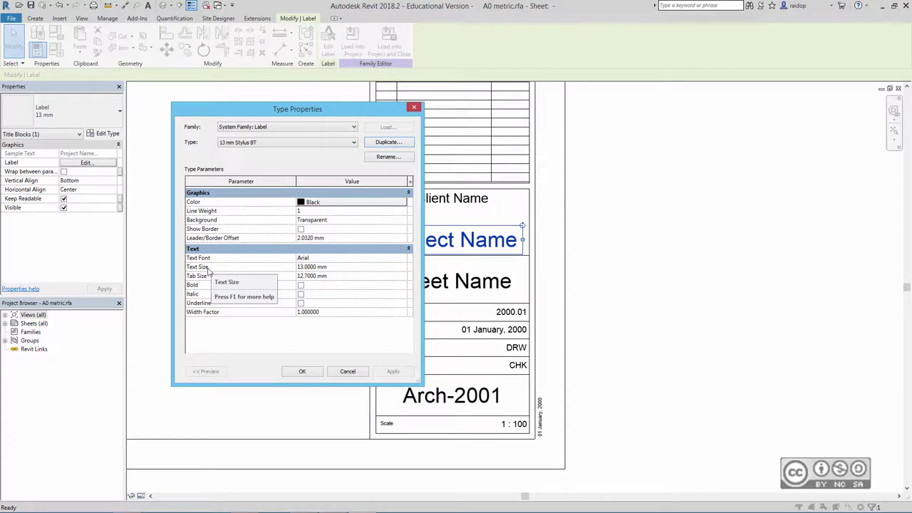
- Set the new label type's text font to bold Stylus BT
{"action": "left_click", "coordinate": [364, 258]}
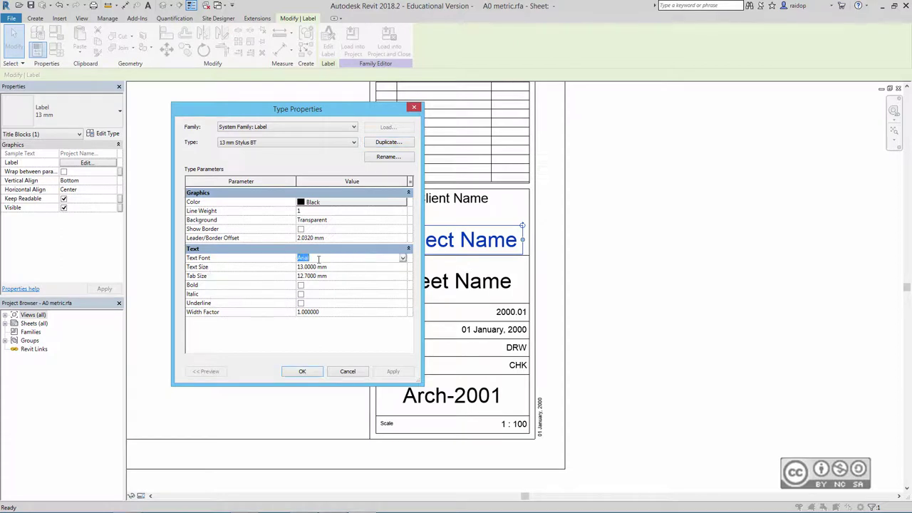
{"action": "type", "text": "Stylus BT"}
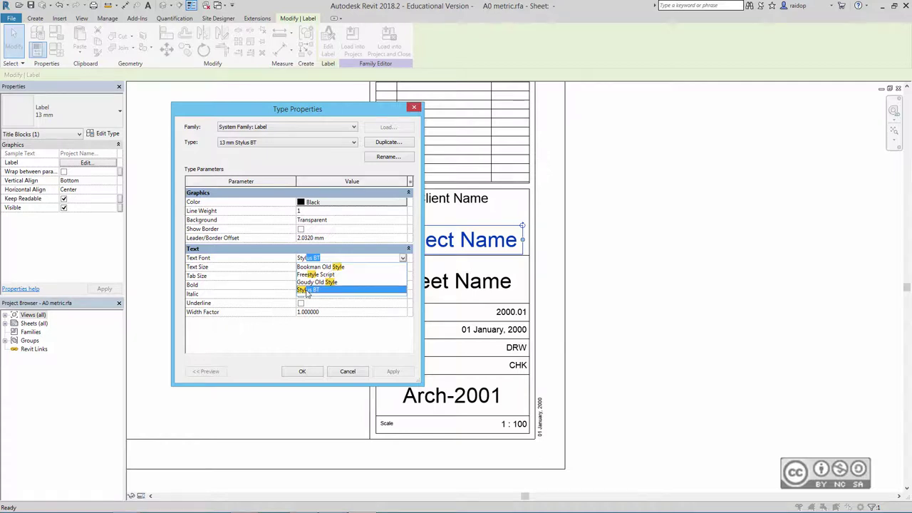
{"action": "left_click", "coordinate": [282, 266]}
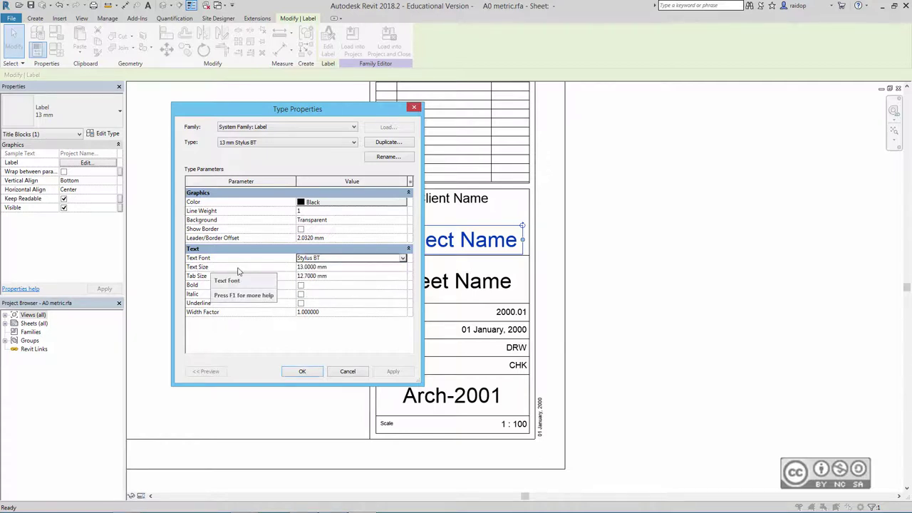
{"action": "left_click", "coordinate": [302, 371]}
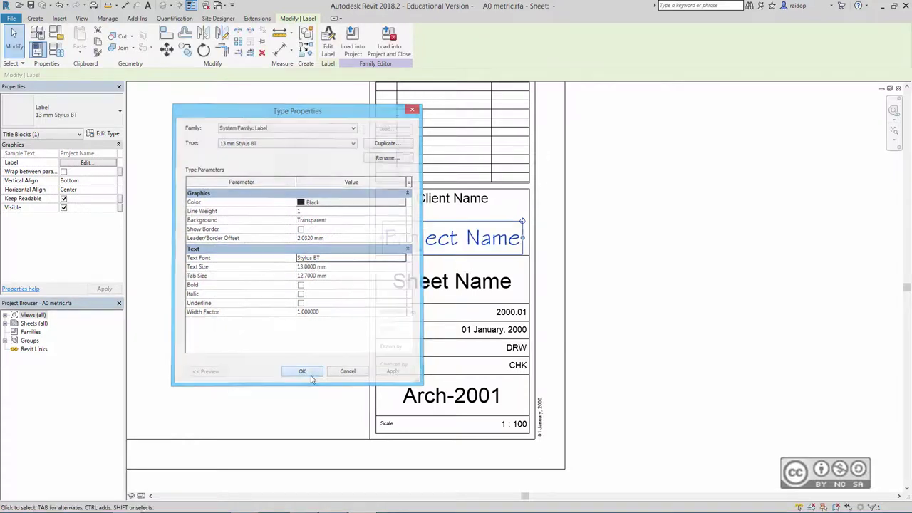
{"action": "left_click", "coordinate": [300, 285]}
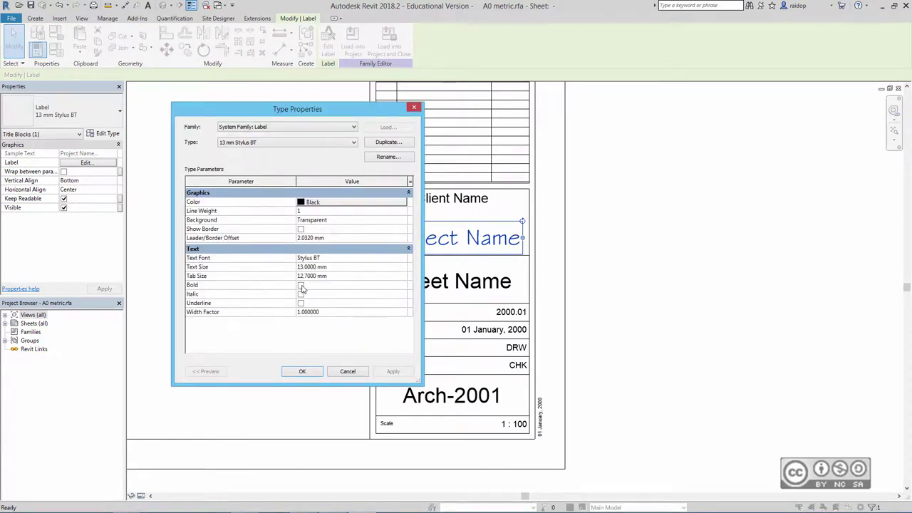
{"action": "left_click", "coordinate": [392, 371]}
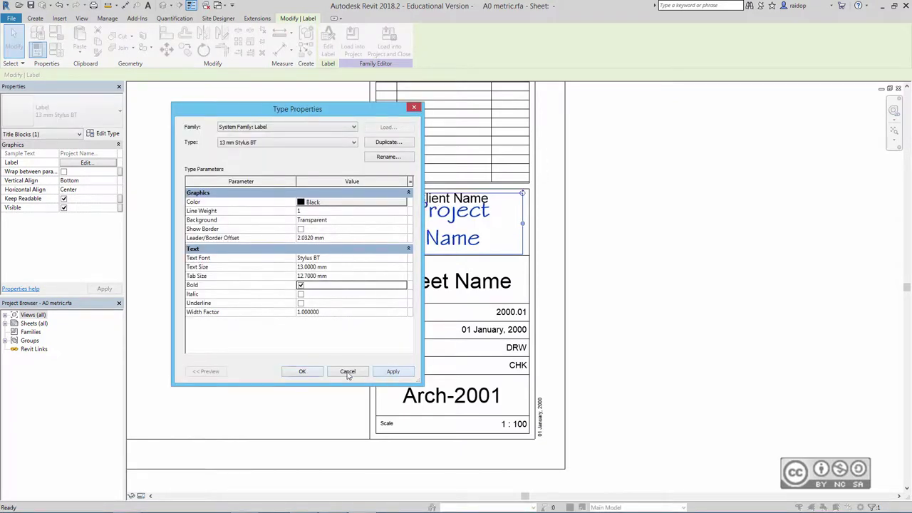
{"action": "left_click", "coordinate": [302, 371]}
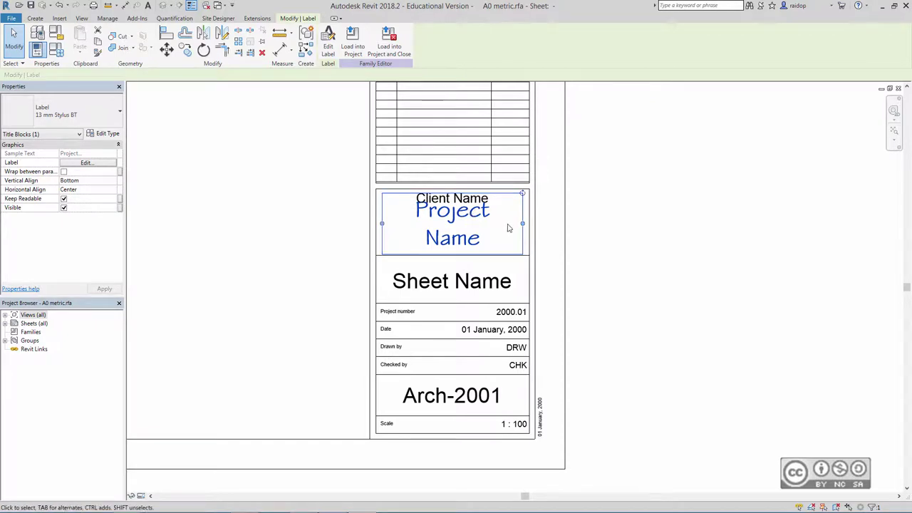
- Stretch the Project Name label wider so Stylus BT text fits on one line
{"action": "left_click_drag", "start_coordinate": [522, 223], "coordinate": [526, 222]}
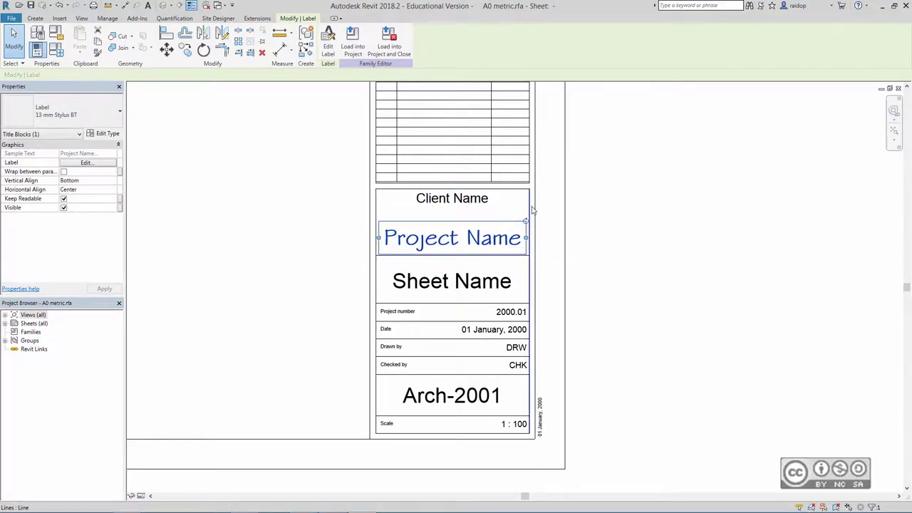
{"action": "left_click", "coordinate": [330, 220]}
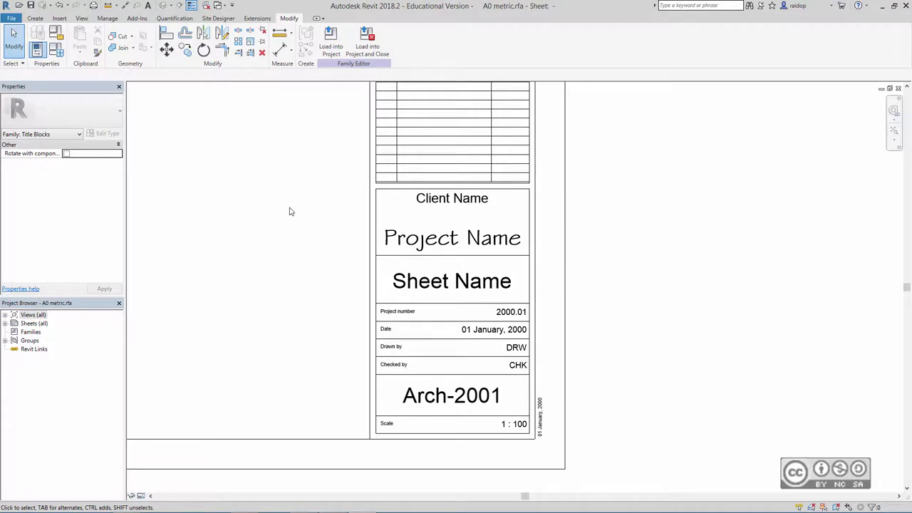
{"action": "left_click", "coordinate": [33, 19]}
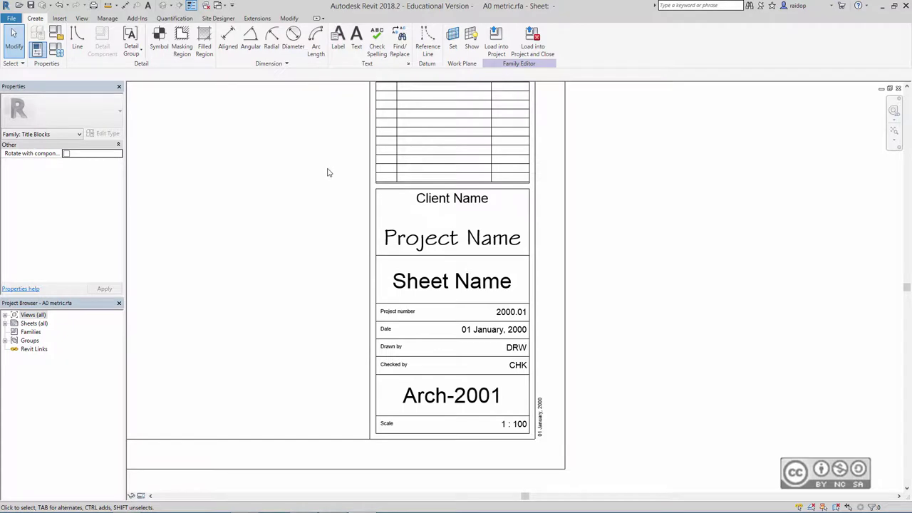
- Place a new label beside the title block showing the Project Status field
{"action": "left_click", "coordinate": [338, 47]}
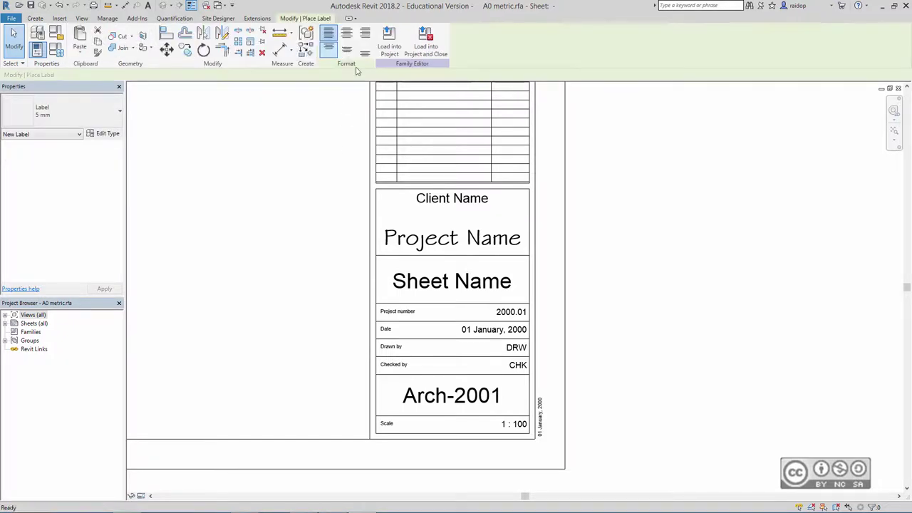
{"action": "left_click", "coordinate": [539, 259]}
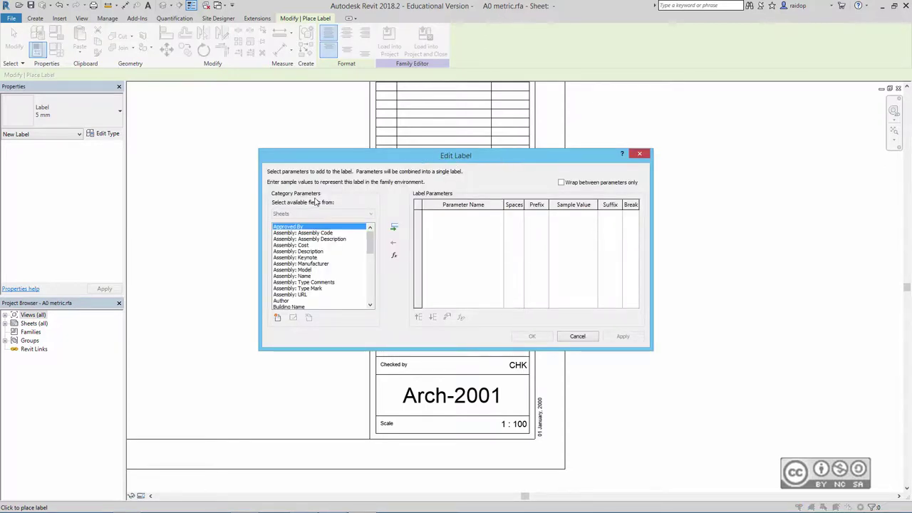
{"action": "left_click_drag", "start_coordinate": [374, 245], "coordinate": [373, 298]}
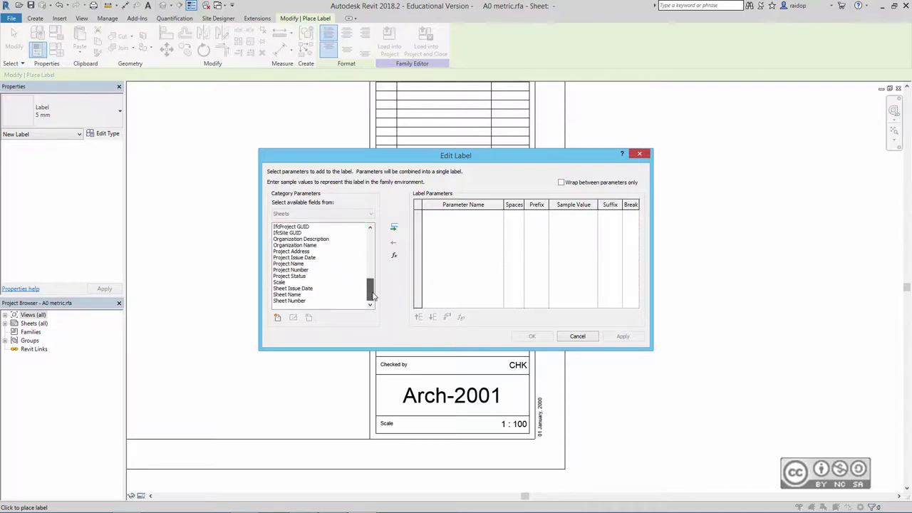
{"action": "left_click", "coordinate": [311, 277]}
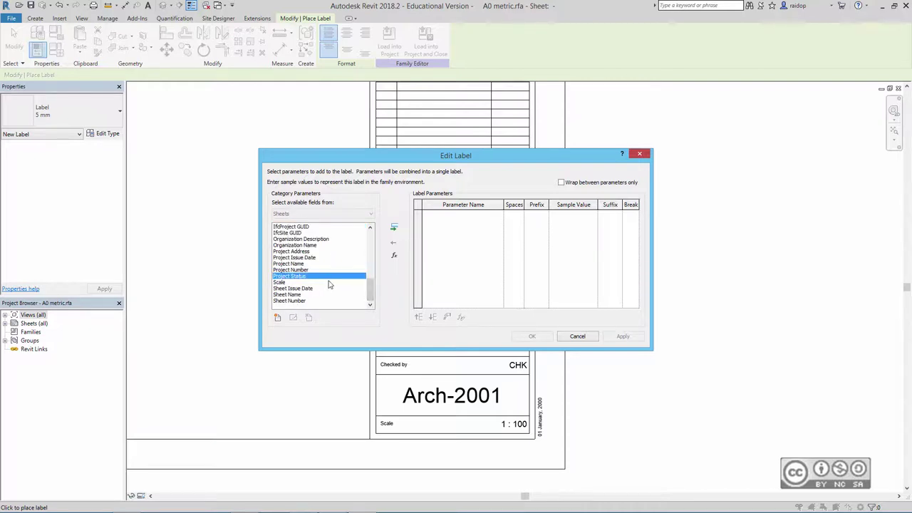
{"action": "left_click", "coordinate": [394, 228]}
{"action": "left_click", "coordinate": [532, 336]}
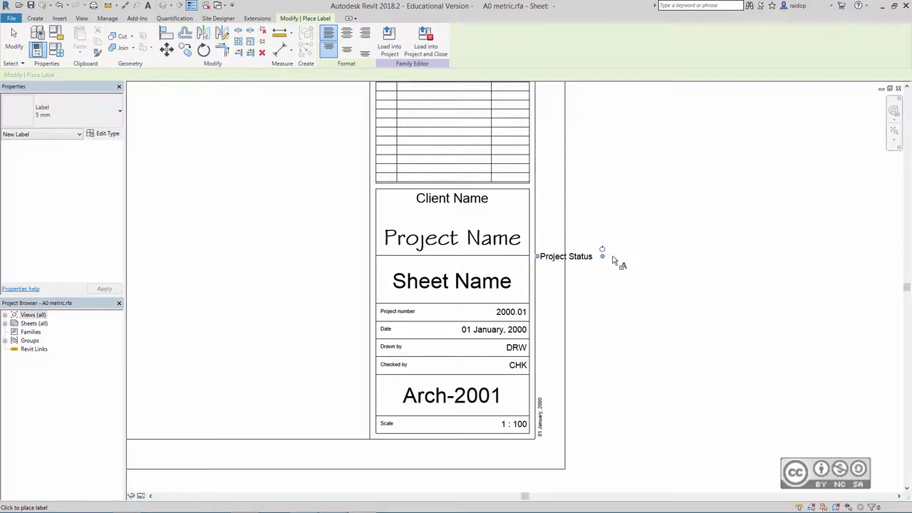
- Rotate the Project Status label vertically and move it against the title block's right edge
{"action": "left_click_drag", "start_coordinate": [606, 254], "coordinate": [562, 222]}
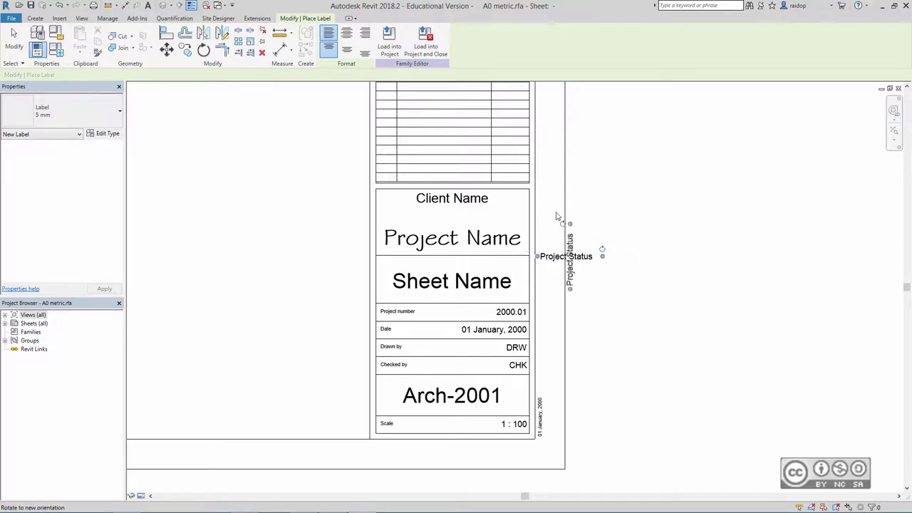
{"action": "key", "text": "Escape"}
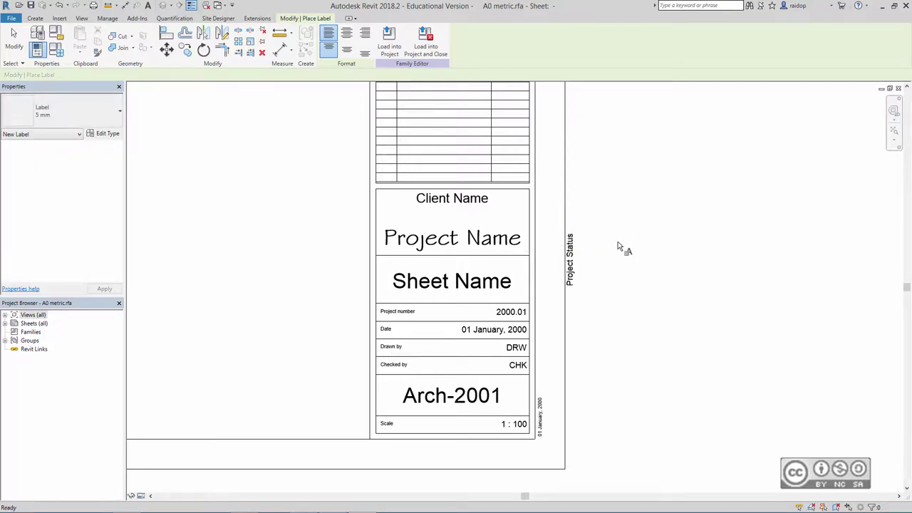
{"action": "key", "text": "Escape"}
{"action": "left_click", "coordinate": [575, 258]}
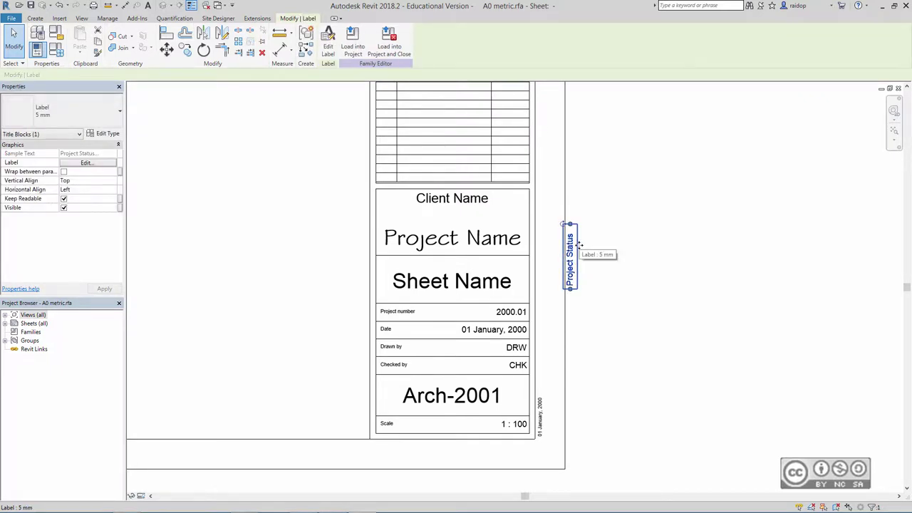
{"action": "left_click_drag", "start_coordinate": [578, 245], "coordinate": [553, 210]}
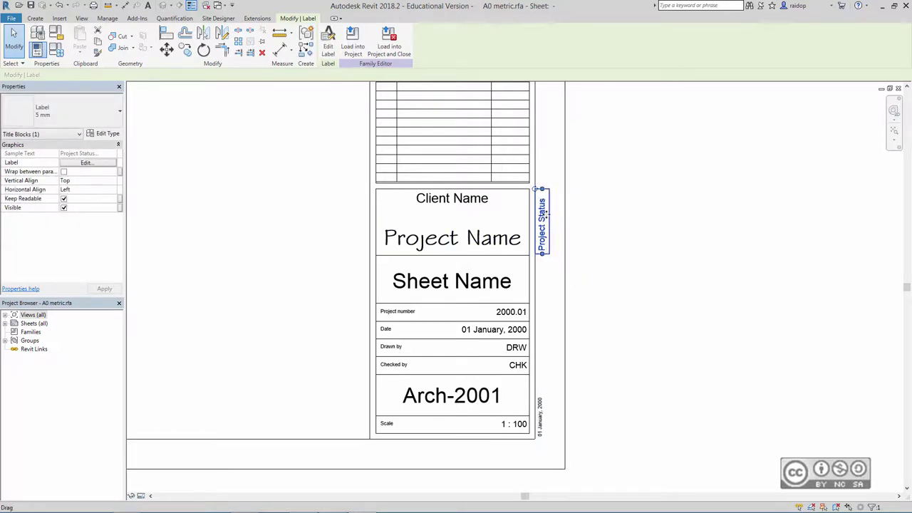
{"action": "left_click", "coordinate": [548, 308]}
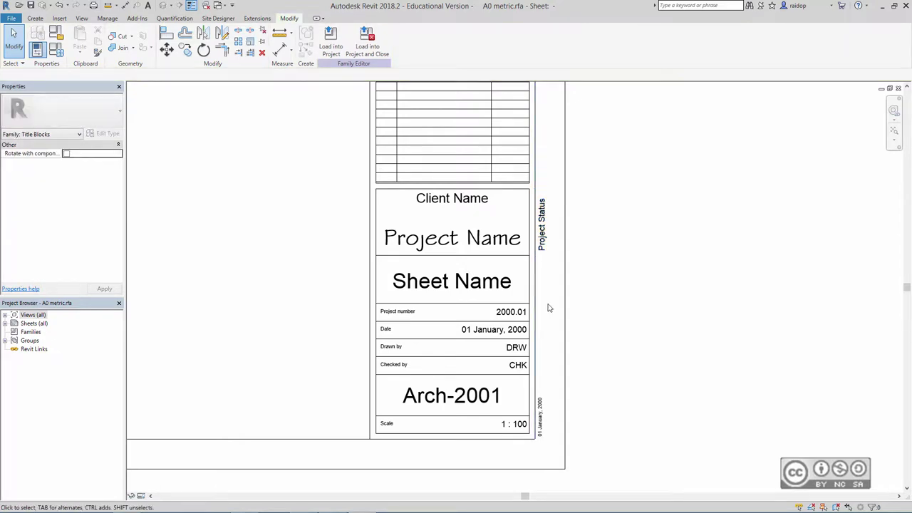
- Save A0 metric and load it into the project, overwriting the existing version and parameters
{"action": "left_click", "coordinate": [365, 44]}
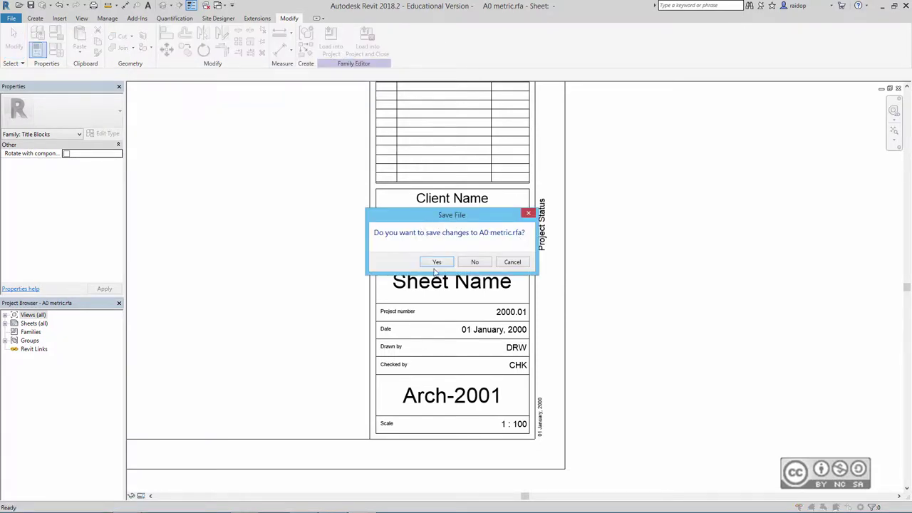
{"action": "left_click", "coordinate": [436, 262]}
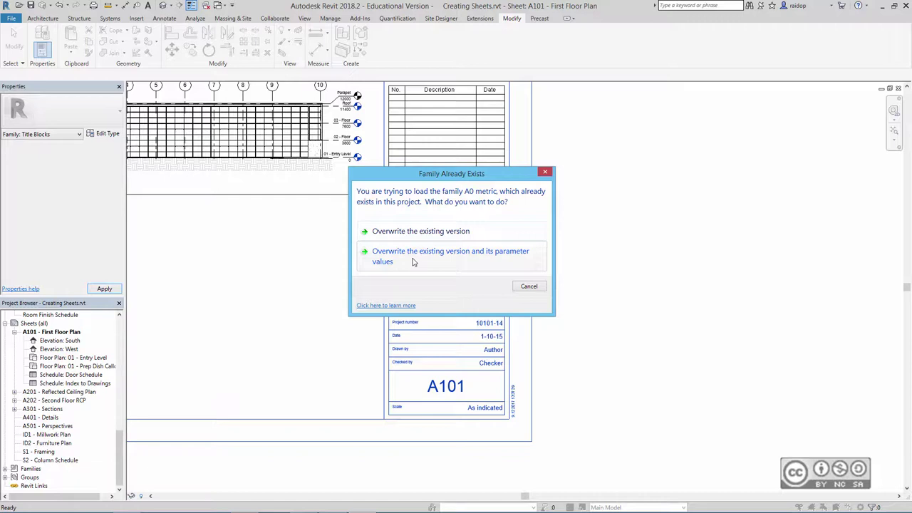
{"action": "left_click", "coordinate": [407, 256]}
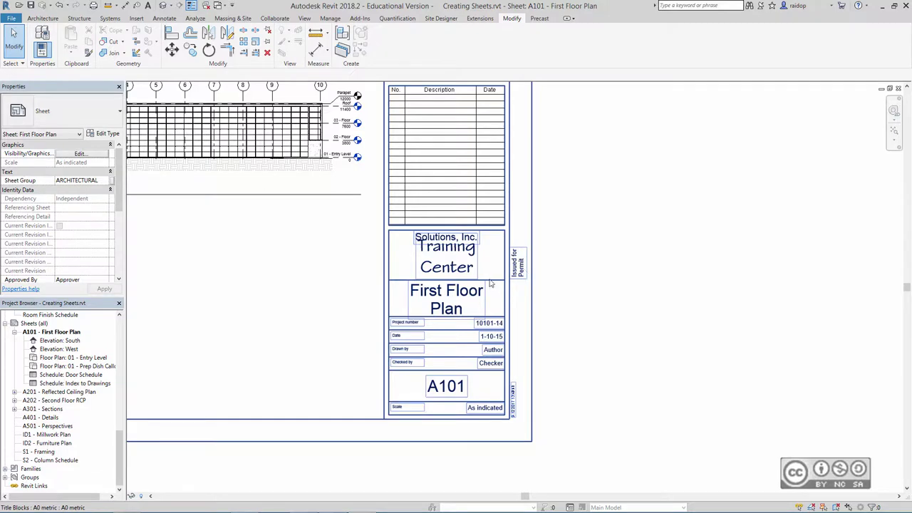
- In the title block family, lengthen the Project Status label box upward
{"action": "double_click", "coordinate": [491, 284]}
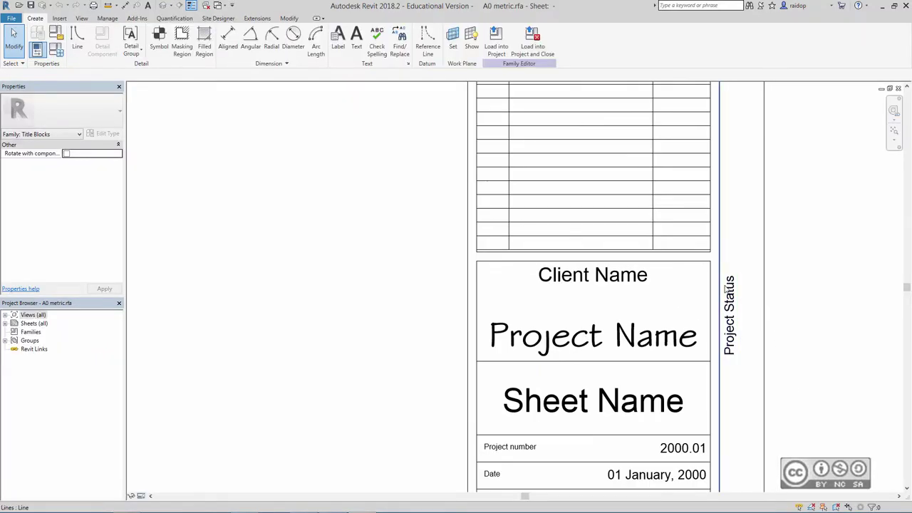
{"action": "left_click", "coordinate": [725, 288]}
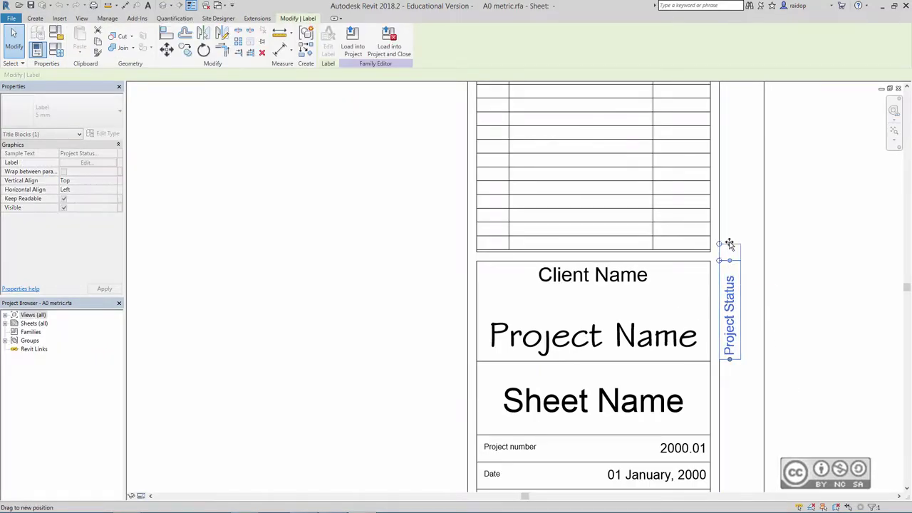
{"action": "left_click_drag", "start_coordinate": [729, 244], "coordinate": [729, 208]}
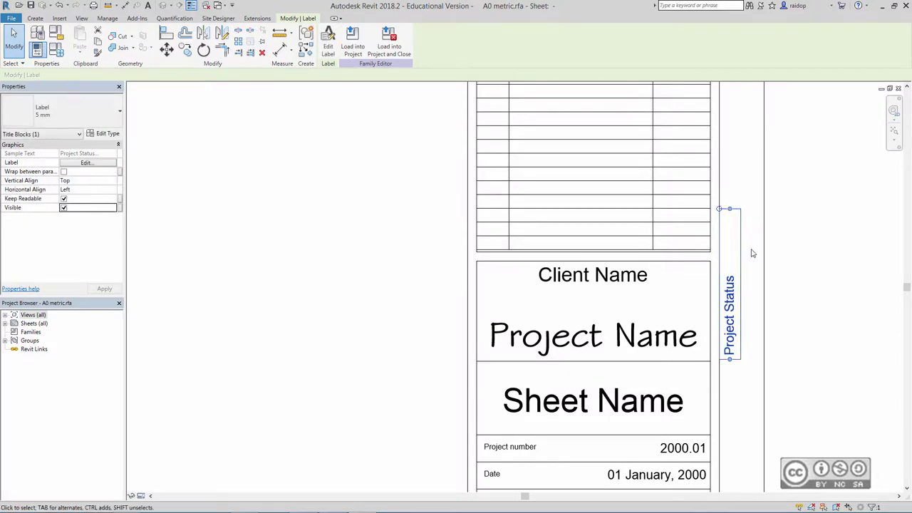
{"action": "left_click", "coordinate": [506, 317]}
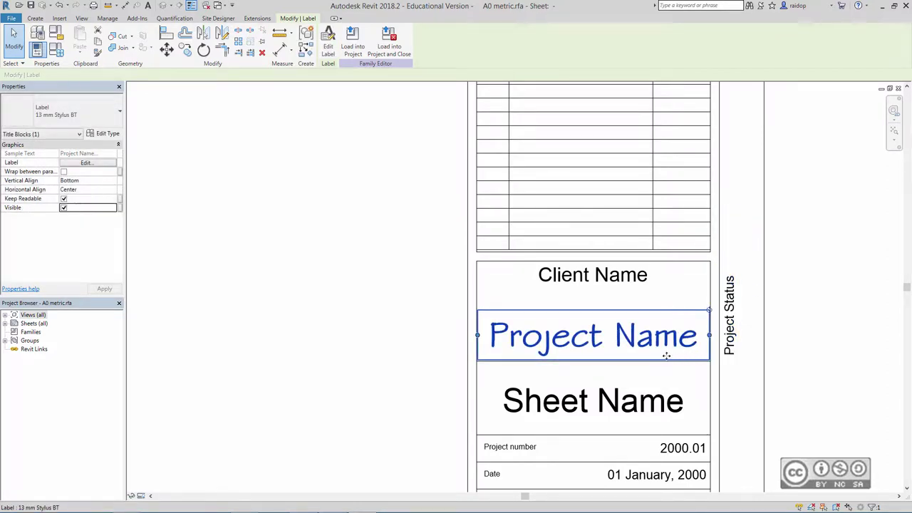
- Save and reload A0 metric into the project, replacing the file and overwriting parameter values
{"action": "left_click", "coordinate": [389, 44]}
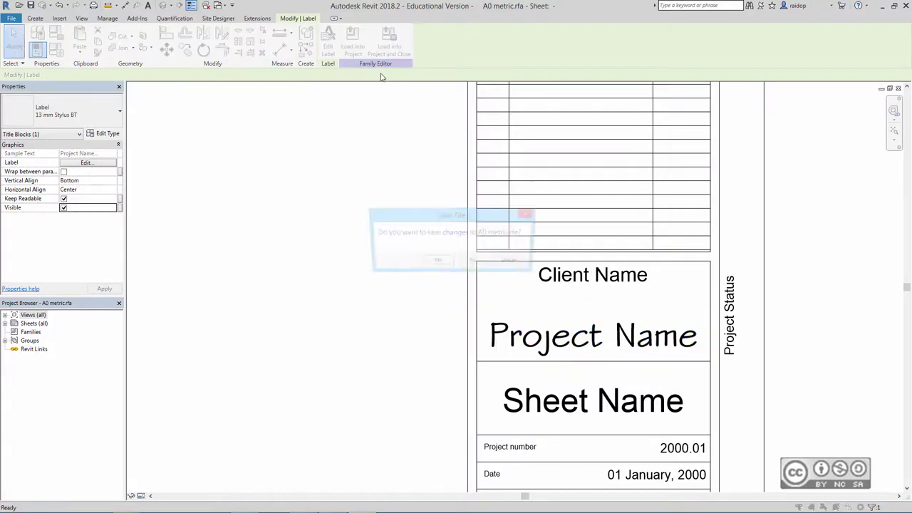
{"action": "left_click", "coordinate": [434, 261]}
{"action": "left_click", "coordinate": [437, 266]}
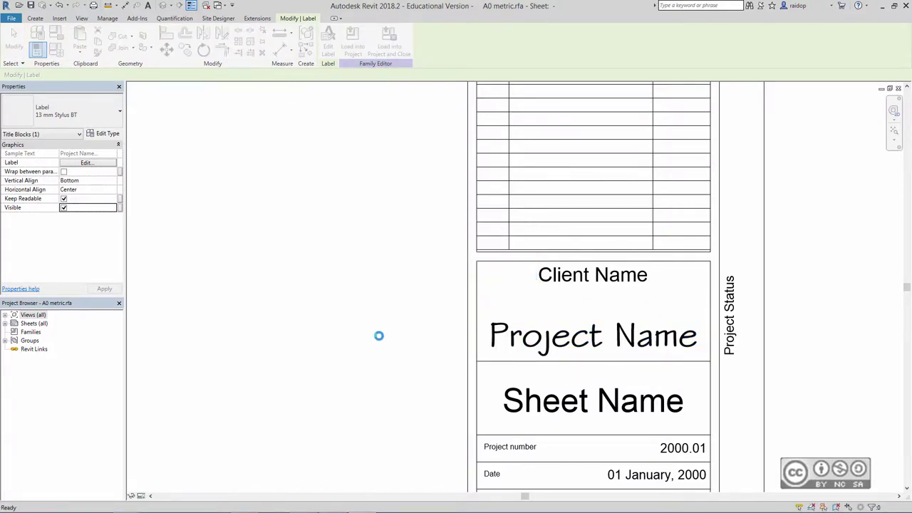
{"action": "left_click", "coordinate": [447, 256]}
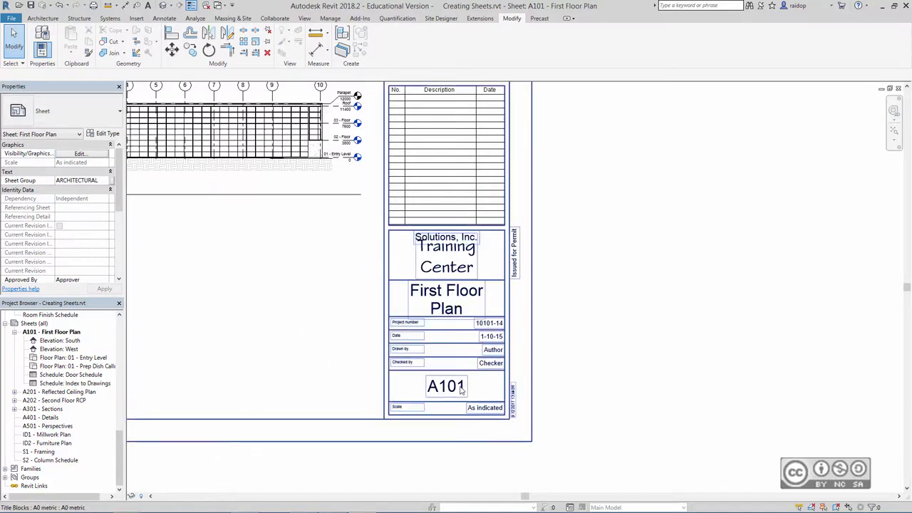
{"action": "scroll", "coordinate": [335, 373], "scroll_direction": "up", "scroll_amount": 2}
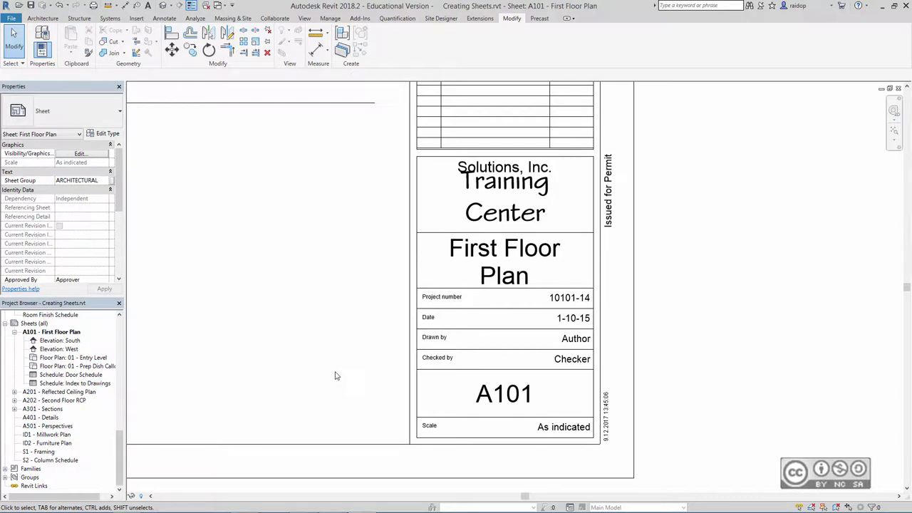
{"action": "left_click", "coordinate": [379, 296]}
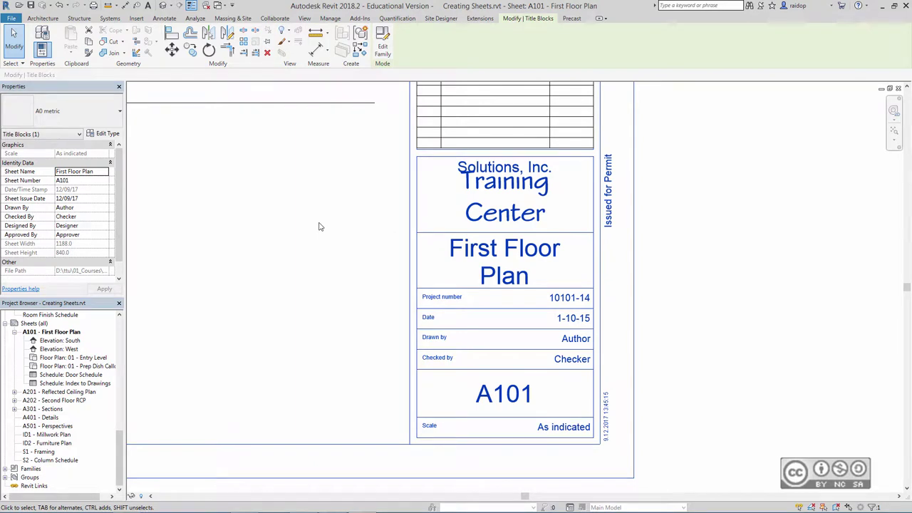
- Select all title blocks in the project and set Drawn By to RP, Checked By to ADK
{"action": "right_click", "coordinate": [328, 163]}
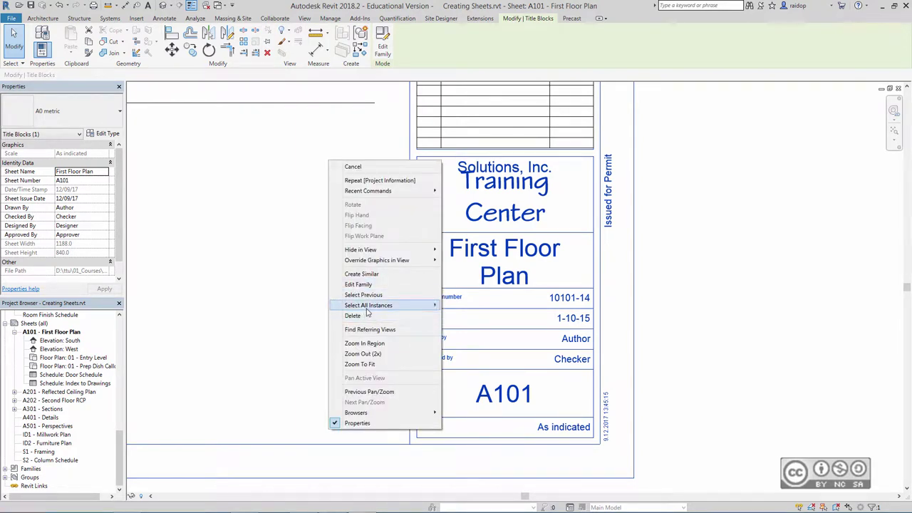
{"action": "mouse_move", "coordinate": [369, 305]}
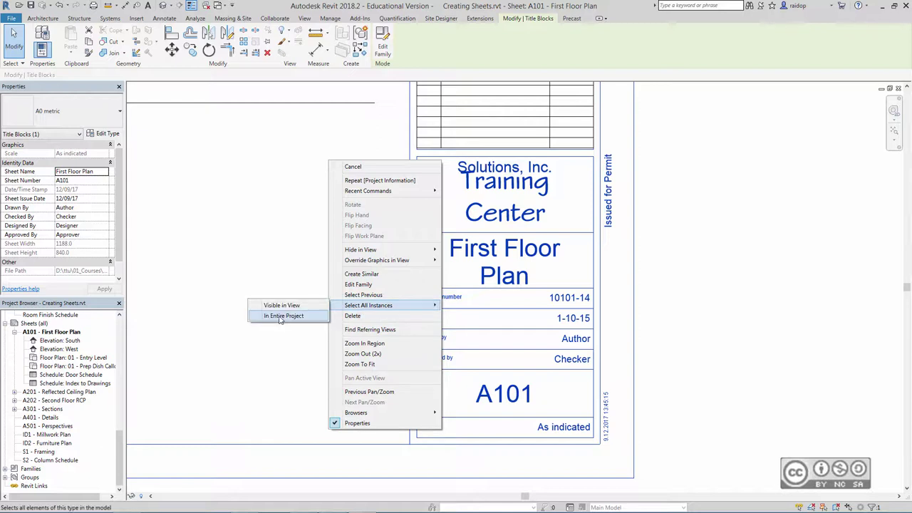
{"action": "left_click", "coordinate": [279, 318]}
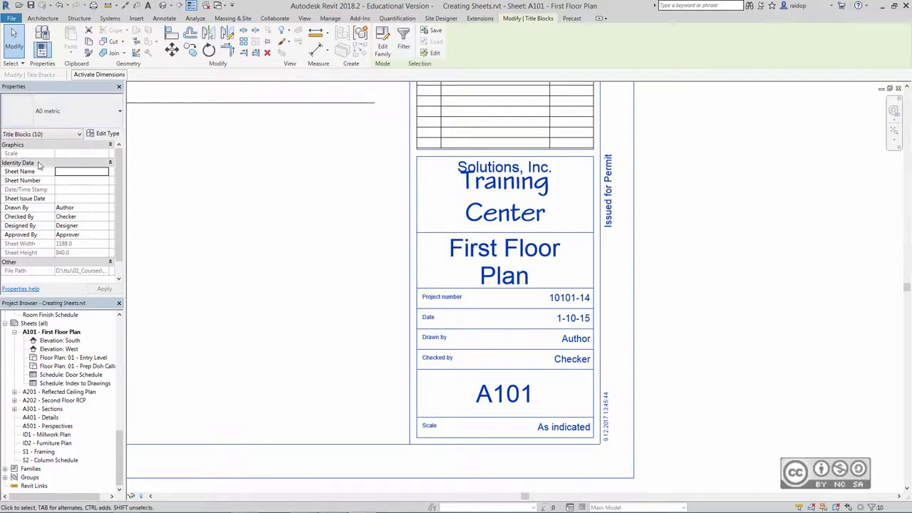
{"action": "left_click", "coordinate": [87, 207]}
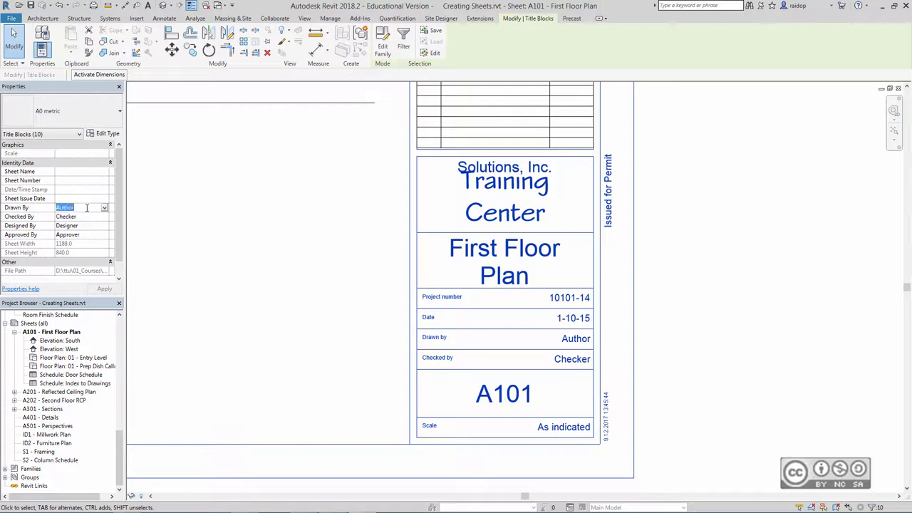
{"action": "type", "text": "RP"}
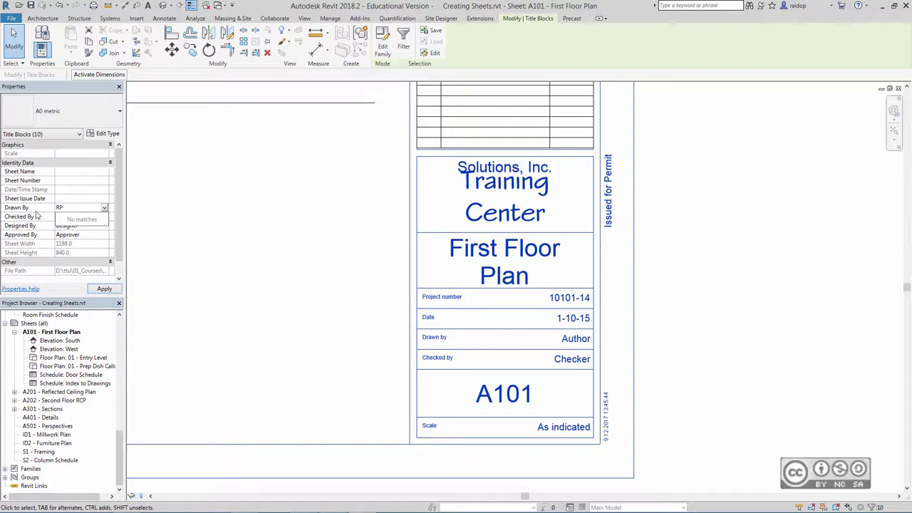
{"action": "left_click", "coordinate": [88, 216]}
{"action": "double_click", "coordinate": [78, 217]}
{"action": "type", "text": "T"}
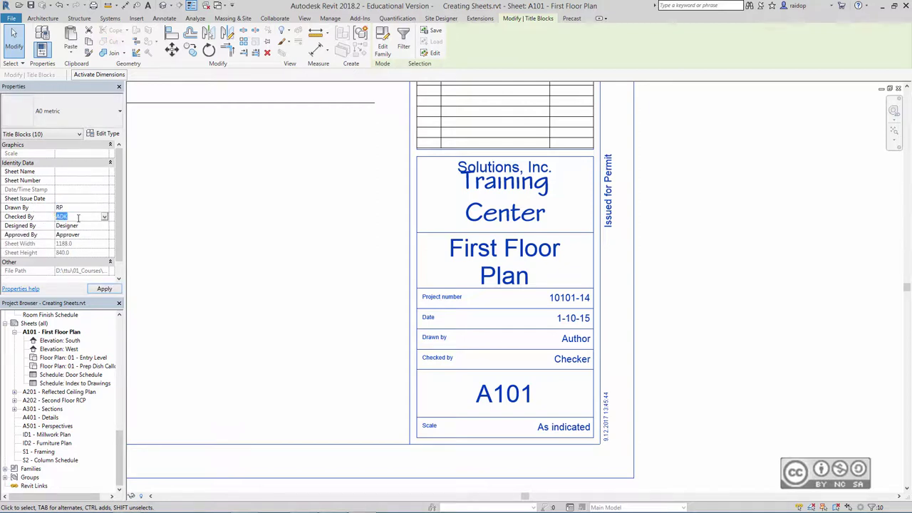
{"action": "key", "text": "Return"}
{"action": "left_click", "coordinate": [692, 336]}
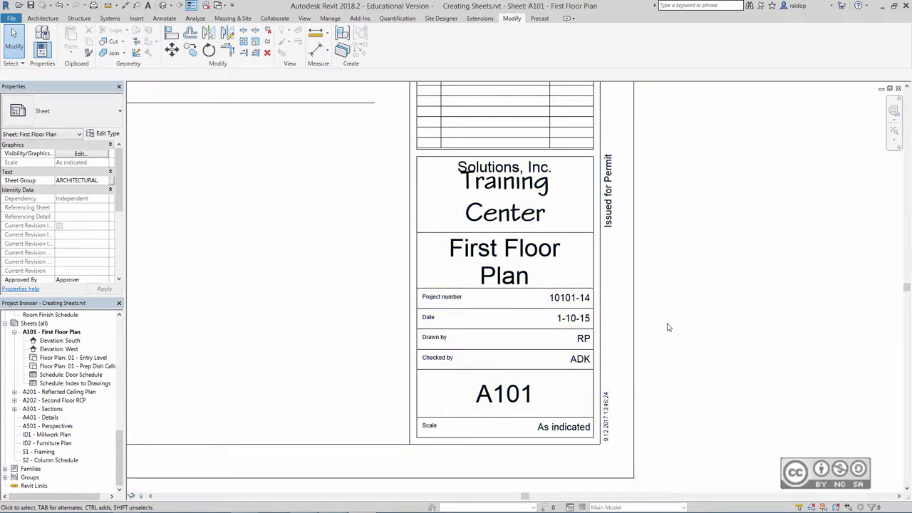
- Check sheets A201 - Reflected Ceiling Plan and A101 - First Floor Plan for the updated title block
{"action": "double_click", "coordinate": [61, 392]}
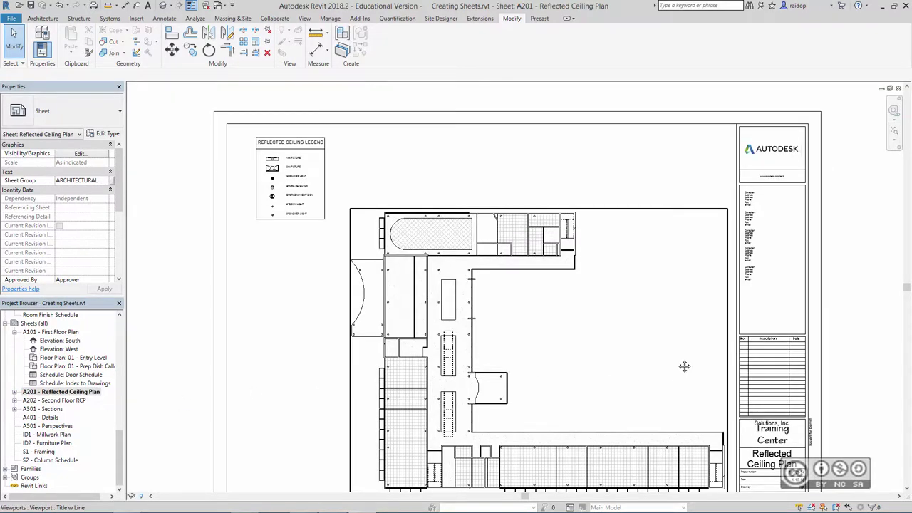
{"action": "scroll", "coordinate": [636, 327], "scroll_direction": "up", "scroll_amount": 5}
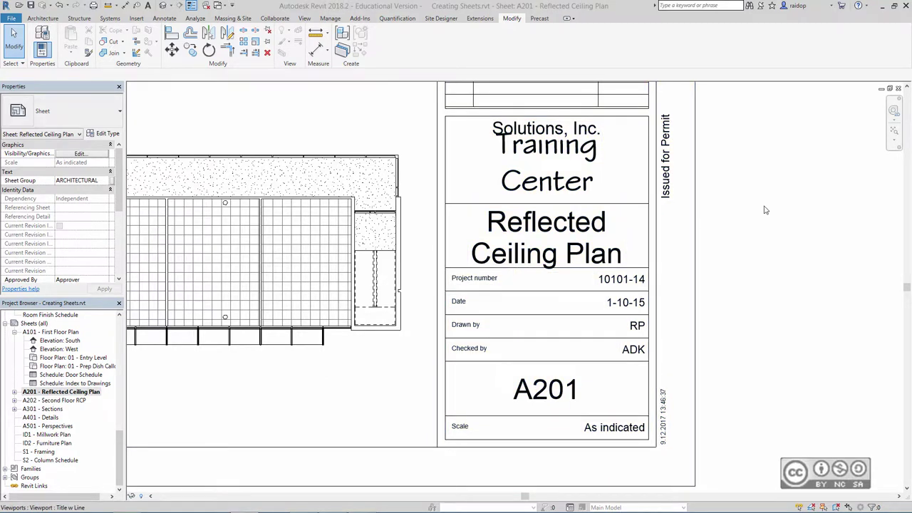
{"action": "scroll", "coordinate": [578, 330], "scroll_direction": "down", "scroll_amount": 5}
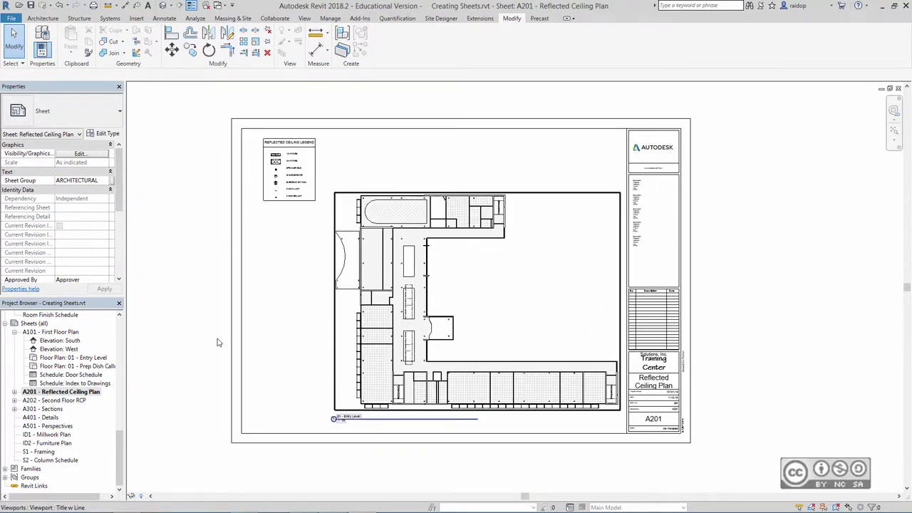
{"action": "double_click", "coordinate": [52, 332]}
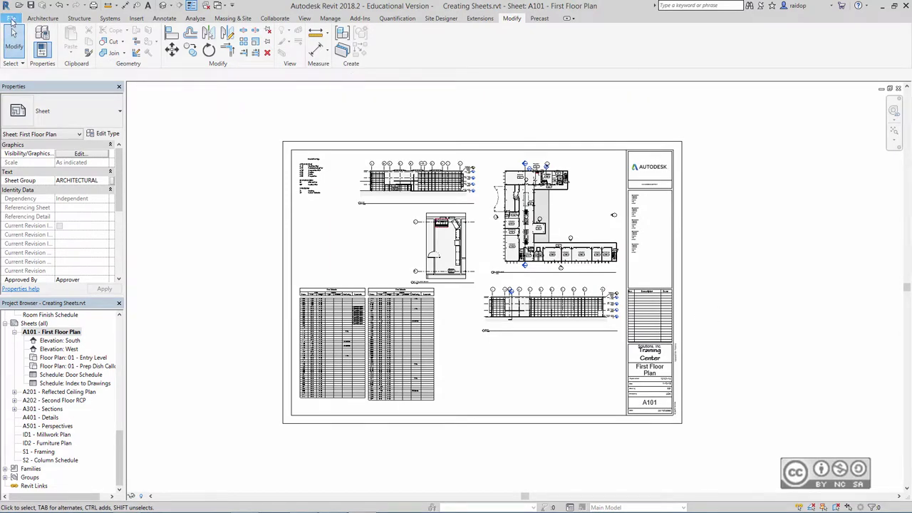
- Set up printing to Adobe PDF with selected sheets combined into a single file
{"action": "left_click", "coordinate": [13, 19]}
{"action": "mouse_move", "coordinate": [32, 260]}
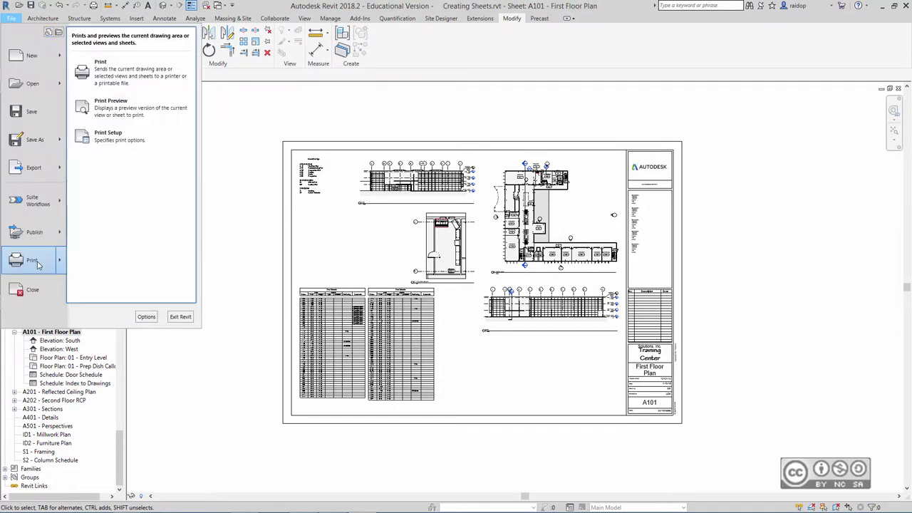
{"action": "left_click", "coordinate": [106, 75]}
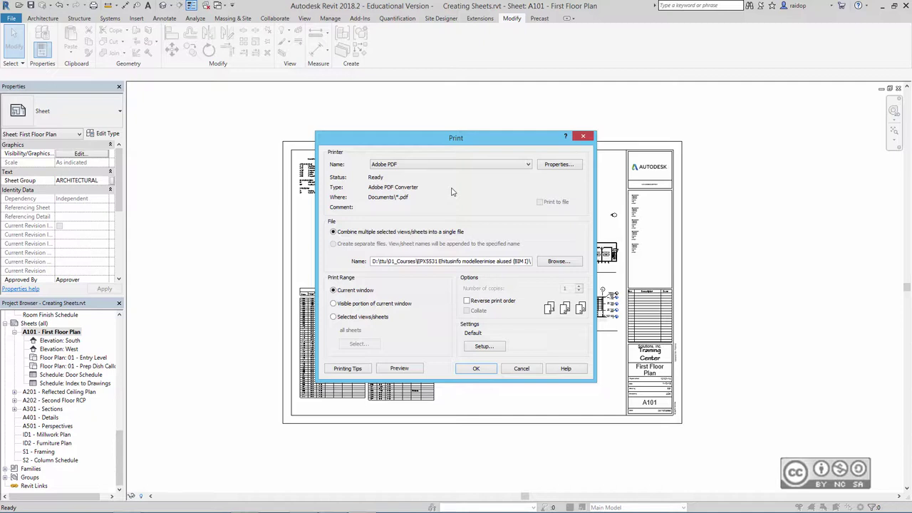
{"action": "left_click", "coordinate": [443, 168]}
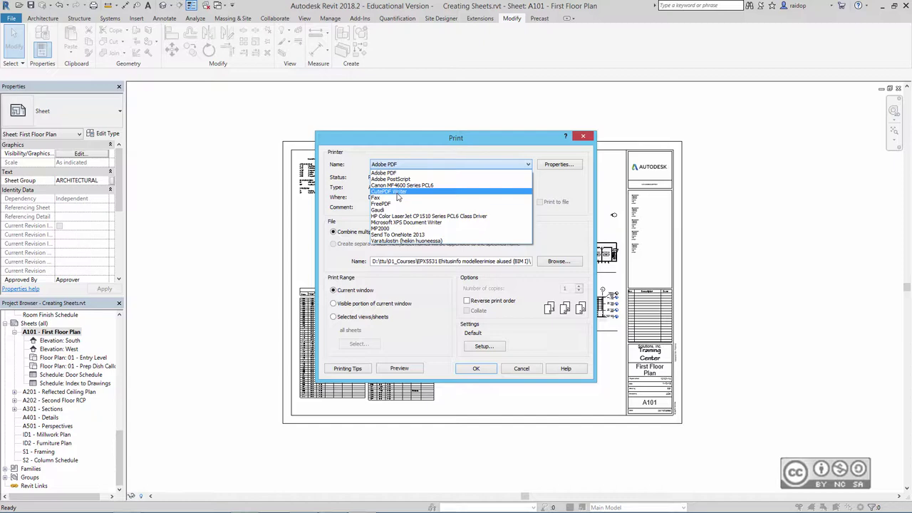
{"action": "left_click", "coordinate": [388, 173]}
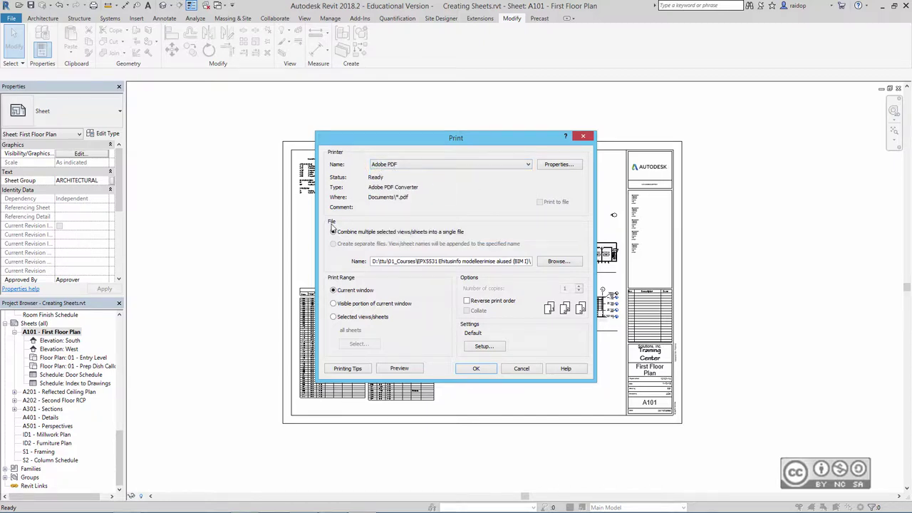
{"action": "left_click", "coordinate": [333, 231]}
- Print selected views/sheets, listing only sheets and checking all of them
{"action": "left_click", "coordinate": [334, 317]}
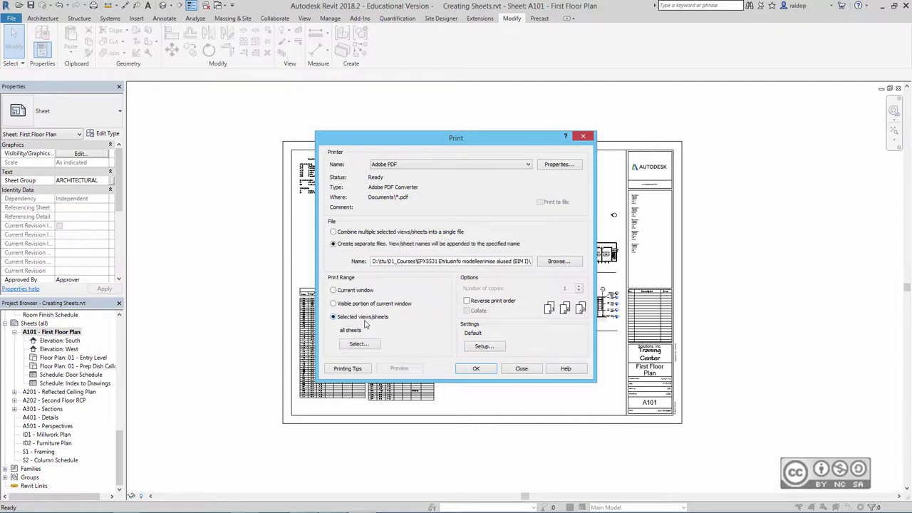
{"action": "left_click", "coordinate": [368, 344]}
{"action": "left_click", "coordinate": [539, 290]}
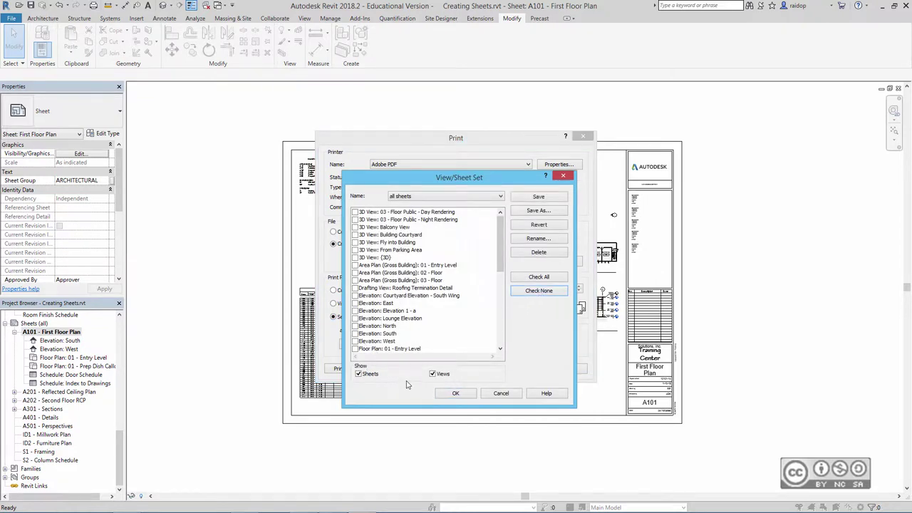
{"action": "left_click", "coordinate": [432, 374]}
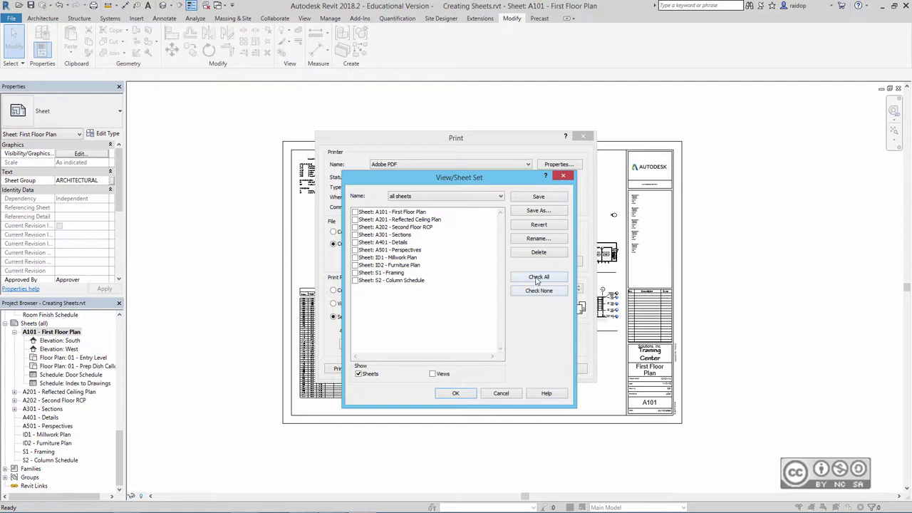
{"action": "left_click", "coordinate": [536, 277]}
- Uncheck ID1, ID2, S1 and S2, then save the selection as set 'Architectural'
{"action": "left_click", "coordinate": [355, 257]}
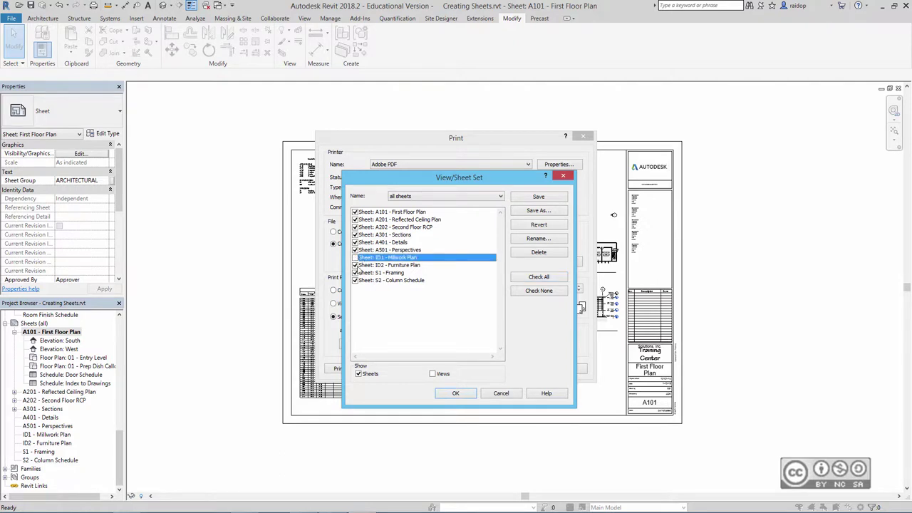
{"action": "left_click", "coordinate": [355, 265]}
{"action": "left_click", "coordinate": [355, 272]}
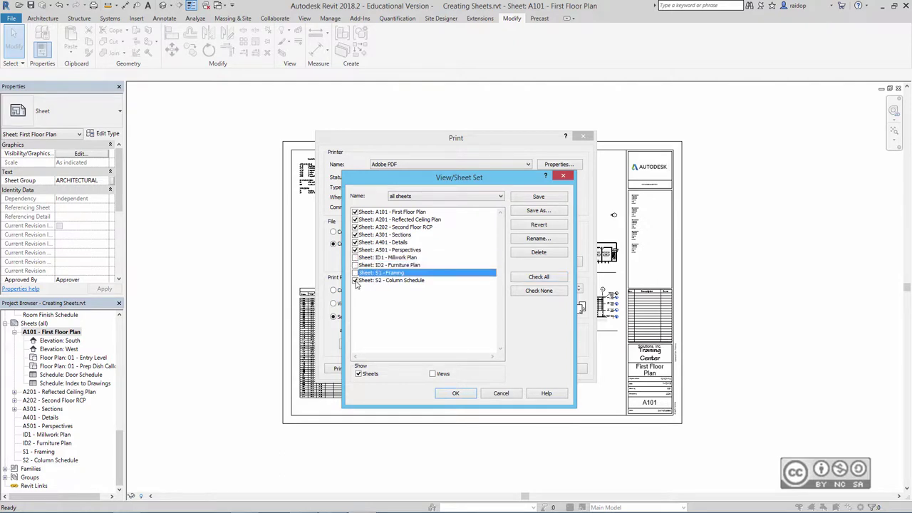
{"action": "left_click", "coordinate": [354, 280]}
{"action": "left_click", "coordinate": [542, 212]}
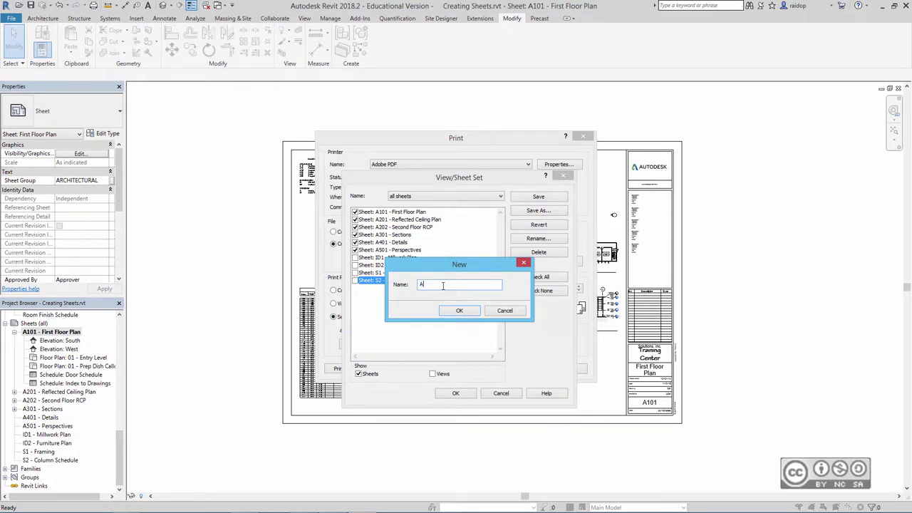
{"action": "type", "text": "Architectural"}
{"action": "left_click", "coordinate": [459, 310]}
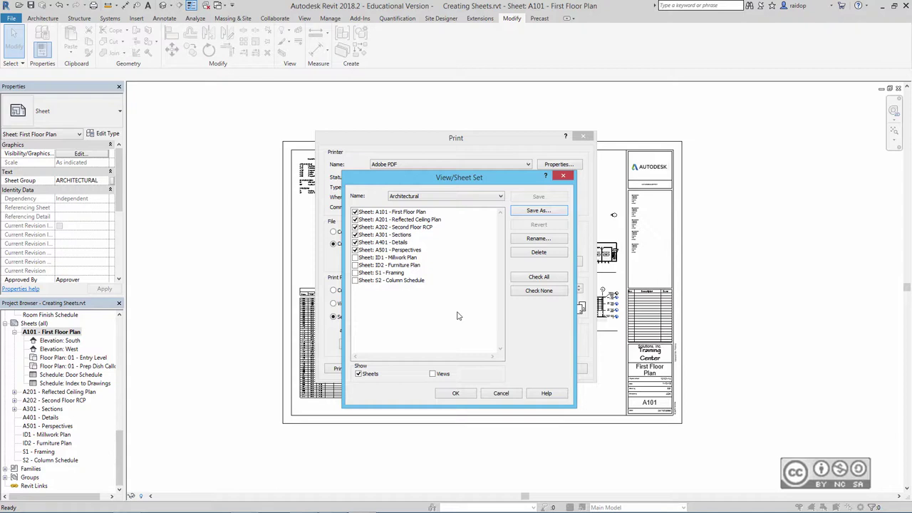
{"action": "left_click", "coordinate": [454, 395]}
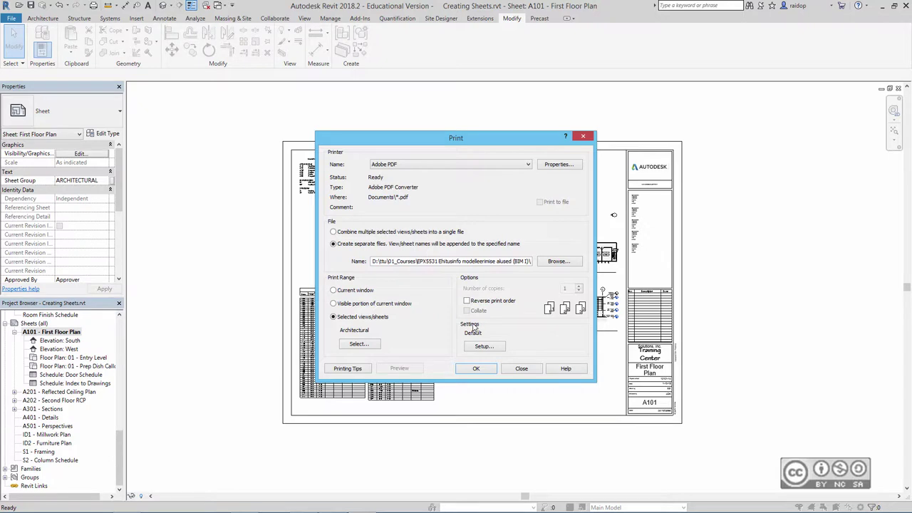
- Print the Architectural sheets with default setup as one combined Creating Sheets.pdf on the Desktop
{"action": "left_click", "coordinate": [484, 348]}
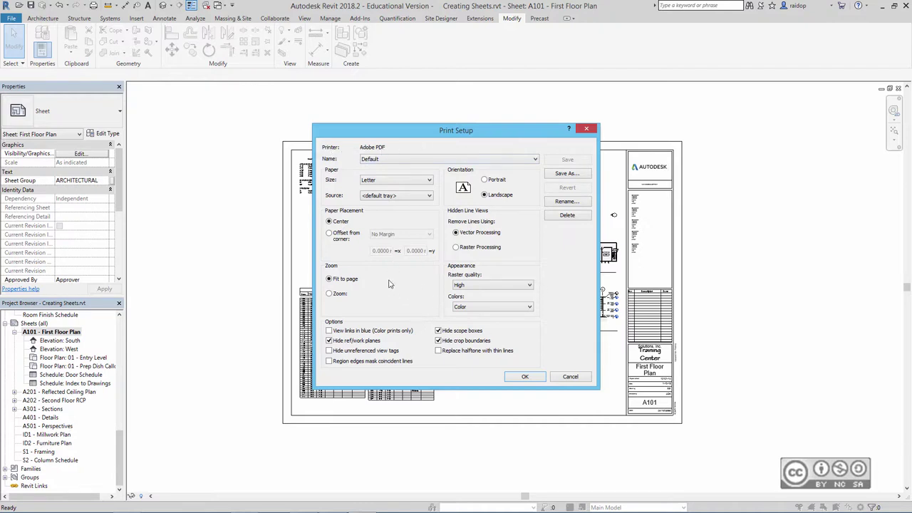
{"action": "left_click", "coordinate": [527, 378]}
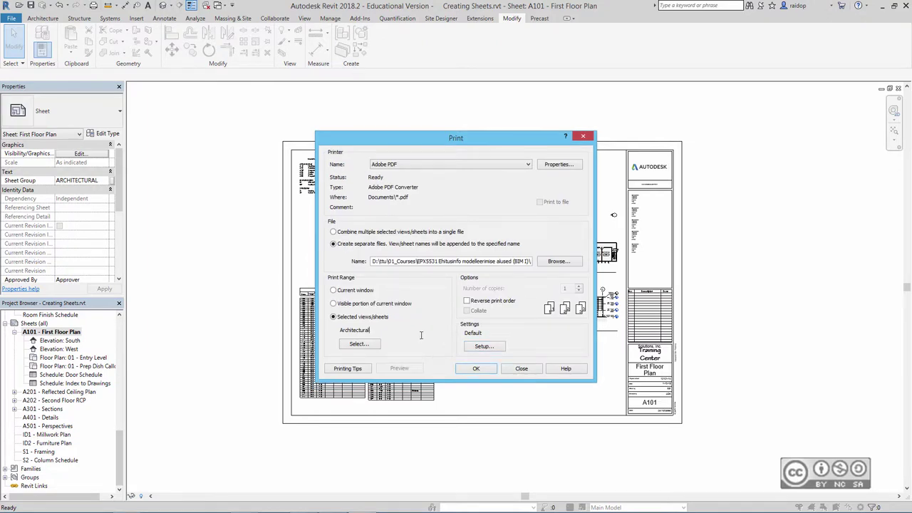
{"action": "left_click", "coordinate": [333, 232]}
{"action": "left_click", "coordinate": [478, 370]}
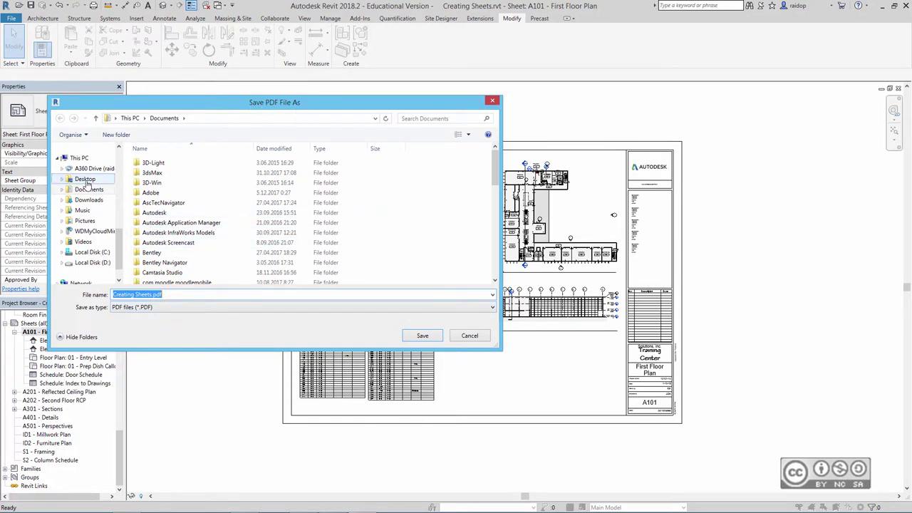
{"action": "left_click", "coordinate": [86, 181]}
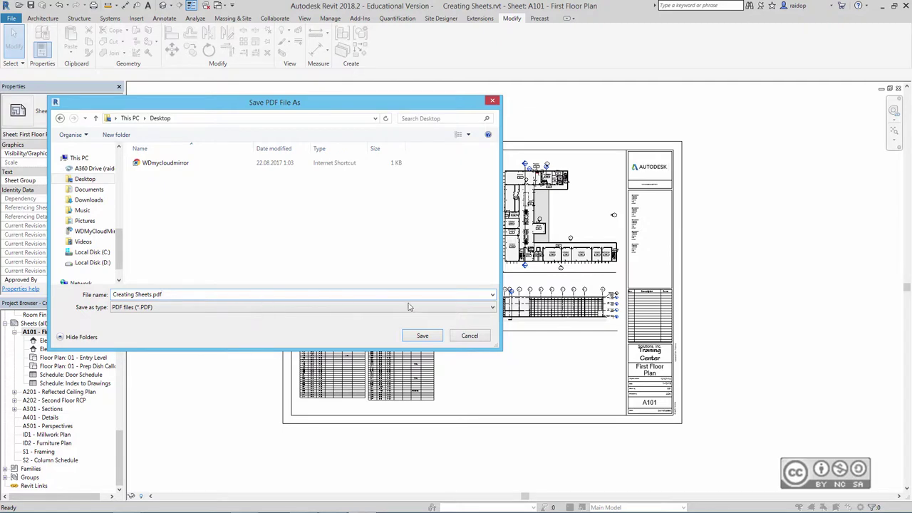
{"action": "left_click", "coordinate": [421, 336]}
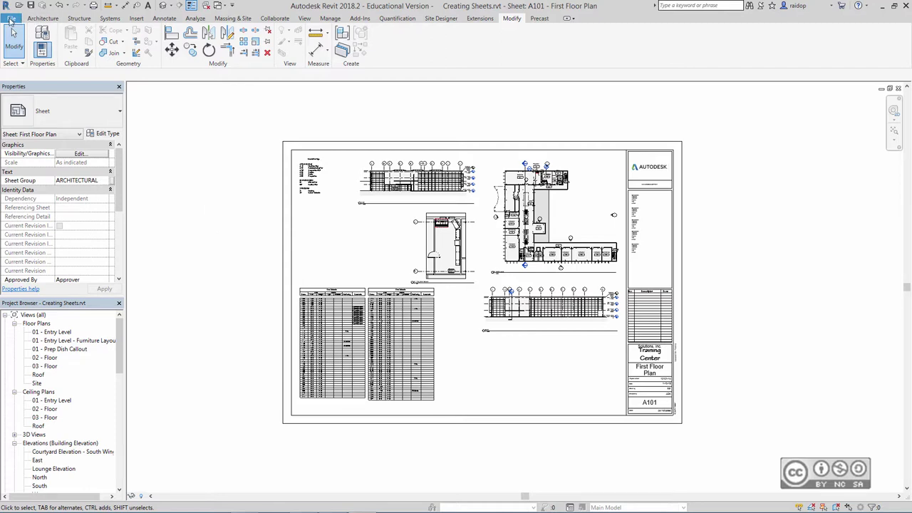
- Start a DWG export with the Architectural sheet set chosen for export
{"action": "left_click", "coordinate": [11, 18]}
{"action": "mouse_move", "coordinate": [129, 58]}
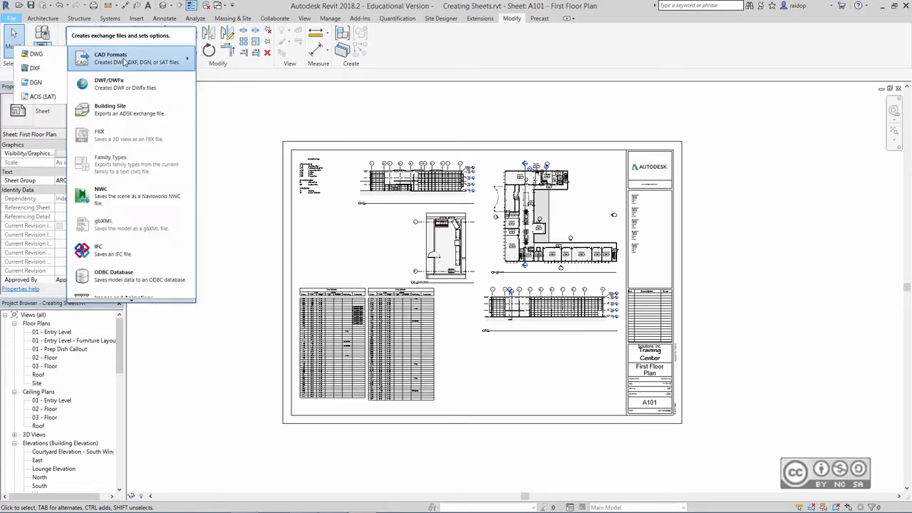
{"action": "left_click", "coordinate": [38, 55]}
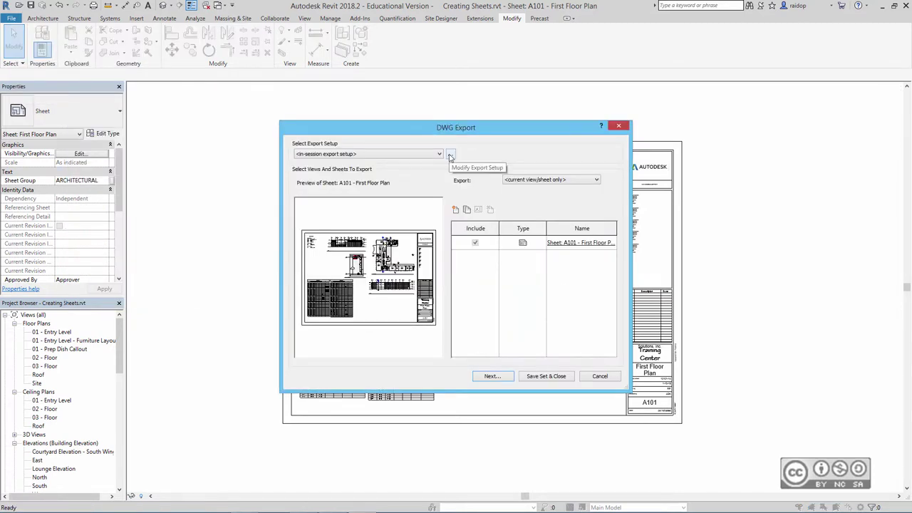
{"action": "left_click", "coordinate": [450, 156]}
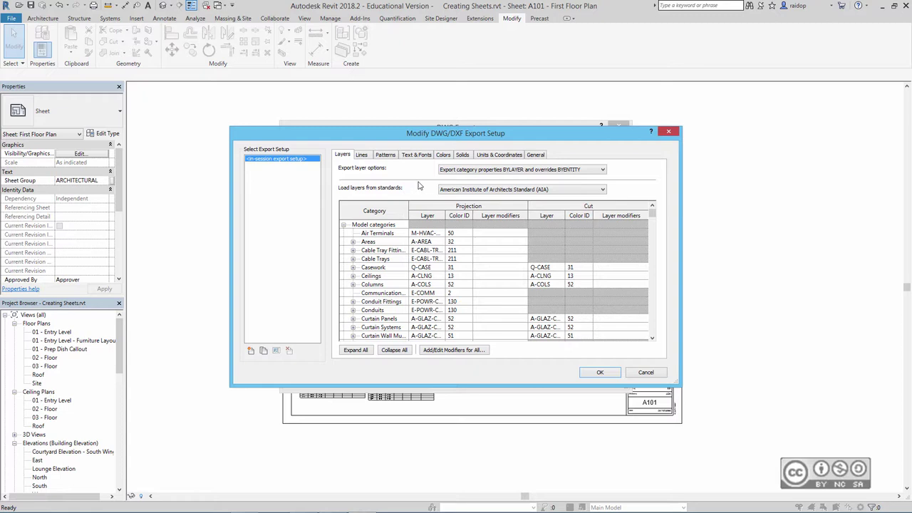
{"action": "left_click", "coordinate": [600, 373]}
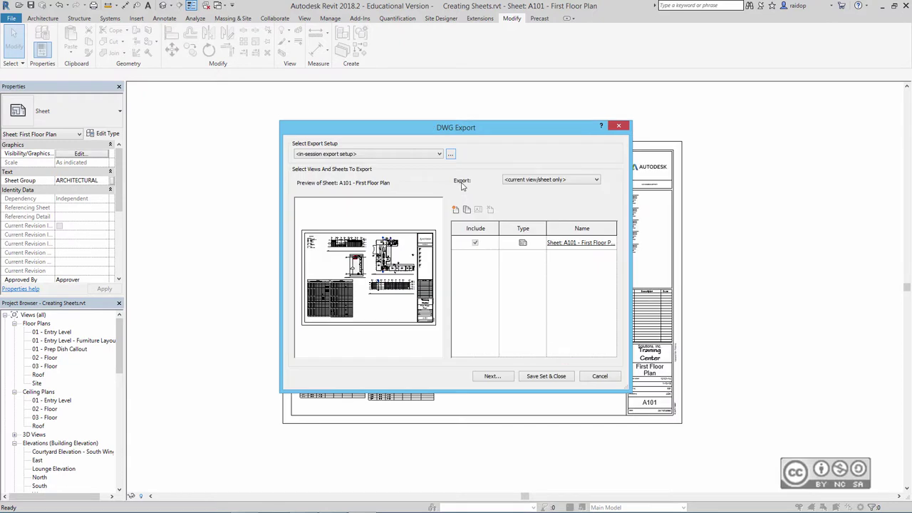
{"action": "left_click", "coordinate": [520, 182]}
{"action": "left_click", "coordinate": [520, 191]}
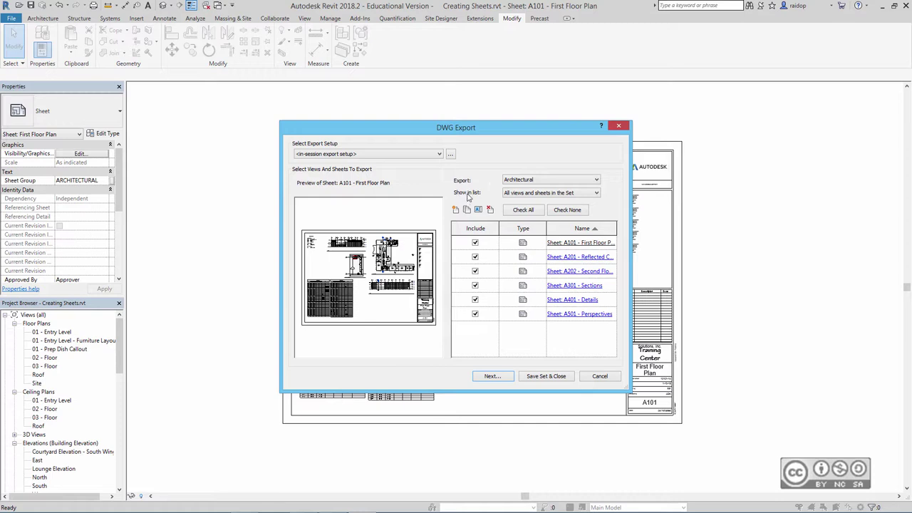
{"action": "left_click", "coordinate": [533, 194]}
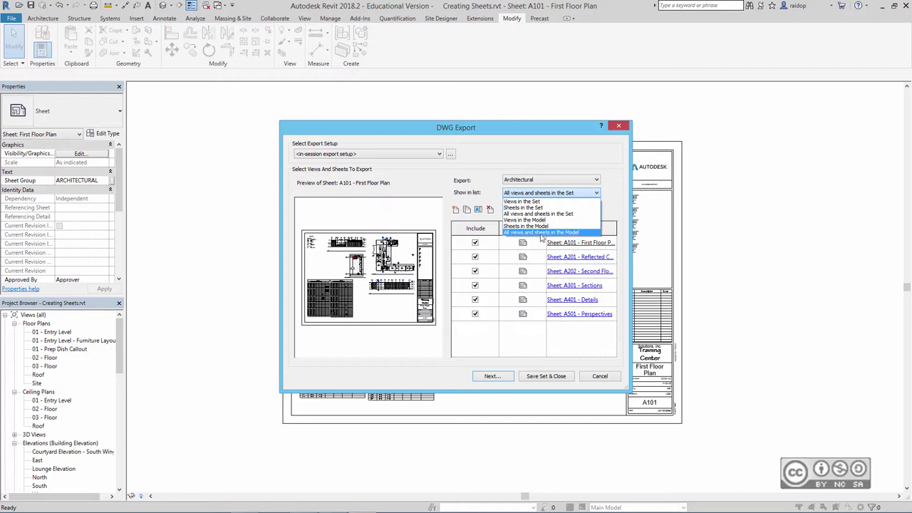
{"action": "left_click", "coordinate": [541, 232]}
{"action": "left_click_drag", "start_coordinate": [617, 241], "coordinate": [618, 326]}
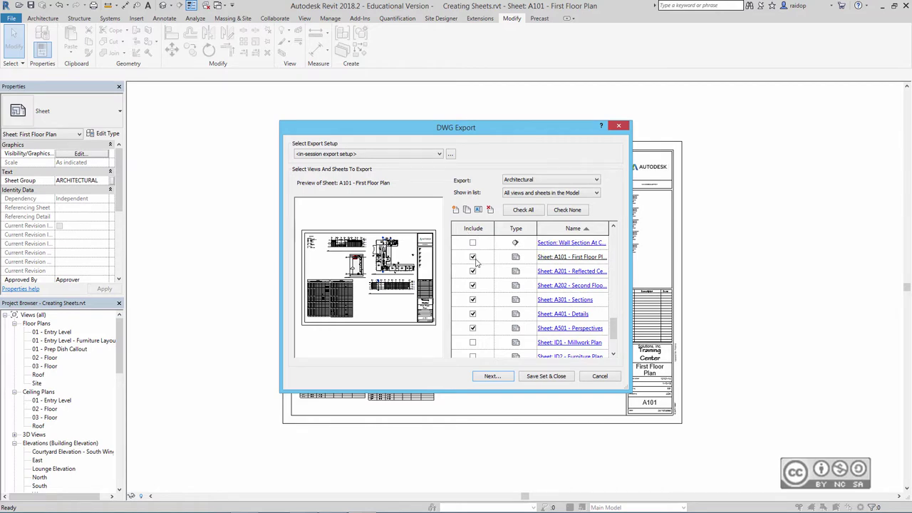
{"action": "left_click", "coordinate": [491, 375]}
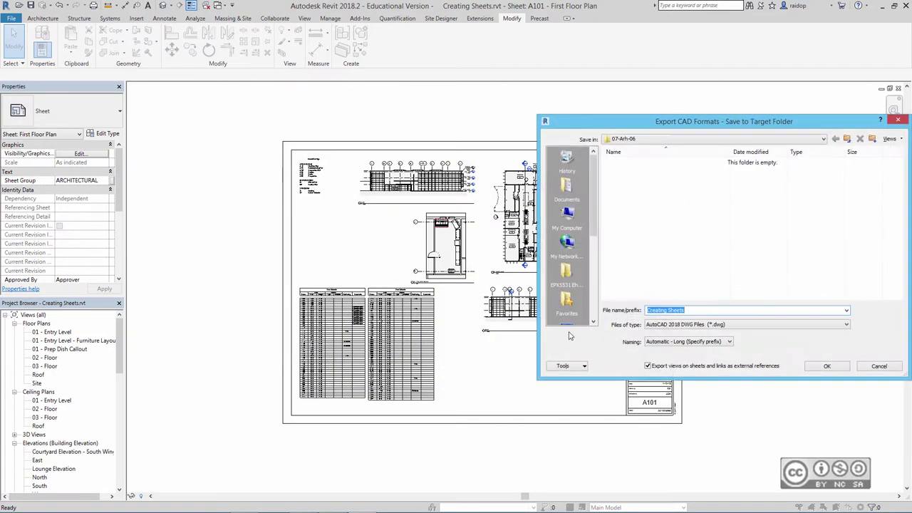
- Create a new folder 'DWG export' and export the DWG files into it
{"action": "mouse_move", "coordinate": [614, 151]}
{"action": "right_click", "coordinate": [638, 196]}
{"action": "left_click", "coordinate": [600, 312]}
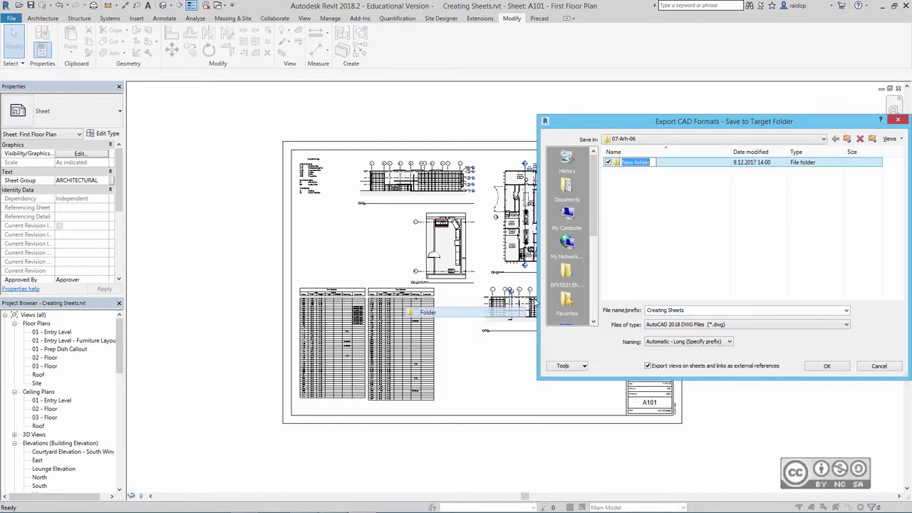
{"action": "type", "text": "DWG "}
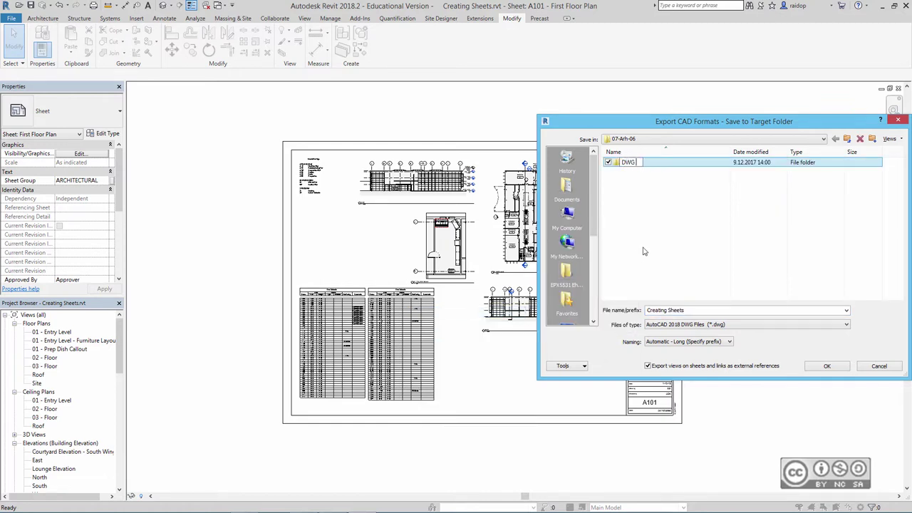
{"action": "type", "text": "export"}
{"action": "key", "text": "Return"}
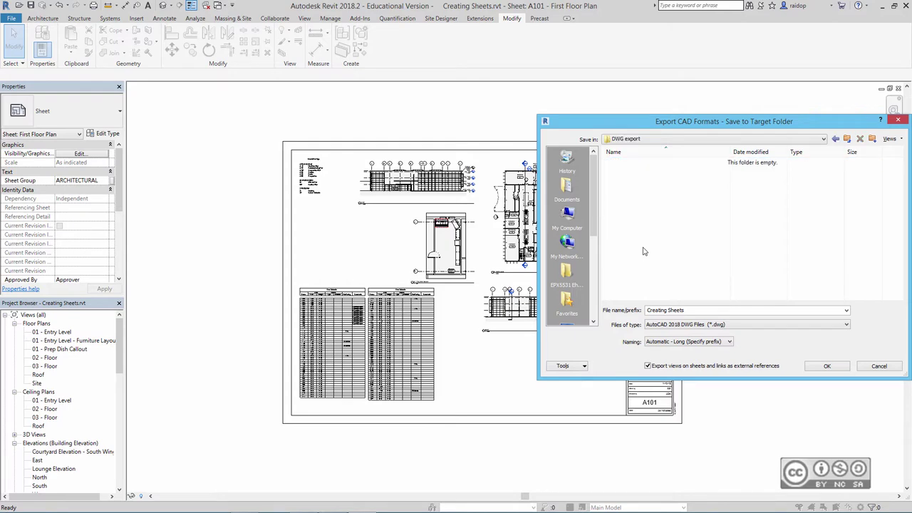
{"action": "left_click", "coordinate": [824, 365]}
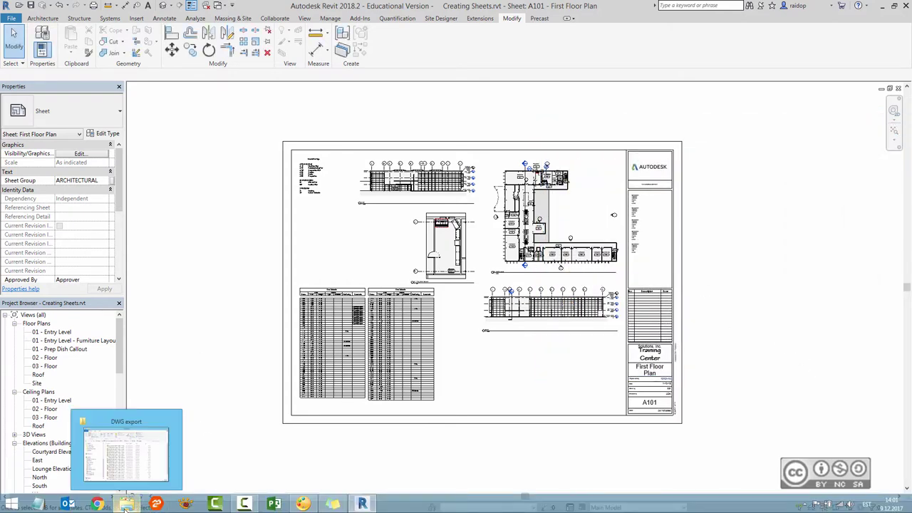
- Show the DWG export folder with full file names of the DWG and PCP files
{"action": "left_click", "coordinate": [127, 505]}
{"action": "left_click_drag", "start_coordinate": [401, 186], "coordinate": [494, 185]}
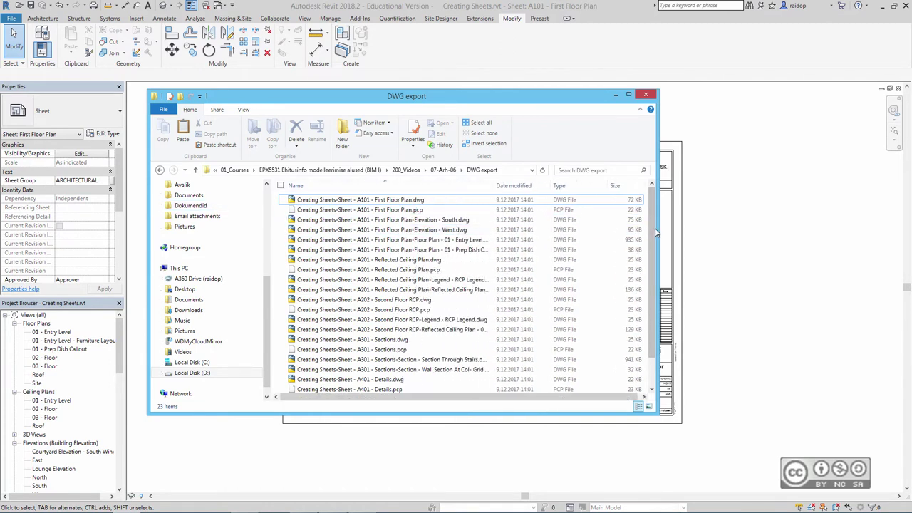
{"action": "left_click_drag", "start_coordinate": [658, 270], "coordinate": [737, 271]}
{"action": "scroll", "coordinate": [731, 271], "scroll_direction": "down", "scroll_amount": 1}
{"action": "scroll", "coordinate": [730, 270], "scroll_direction": "up", "scroll_amount": 1}
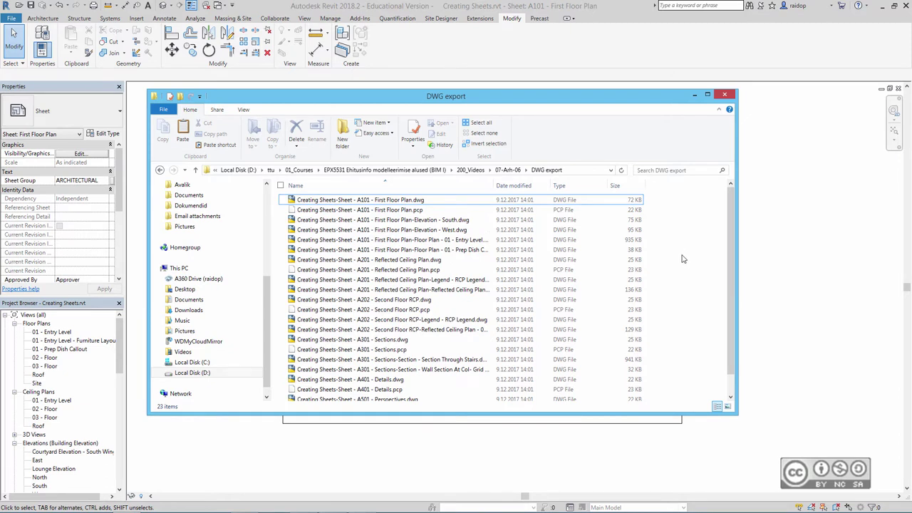
- Close the DWG export folder window to return to sheet A101 in Revit
{"action": "left_click", "coordinate": [694, 94]}
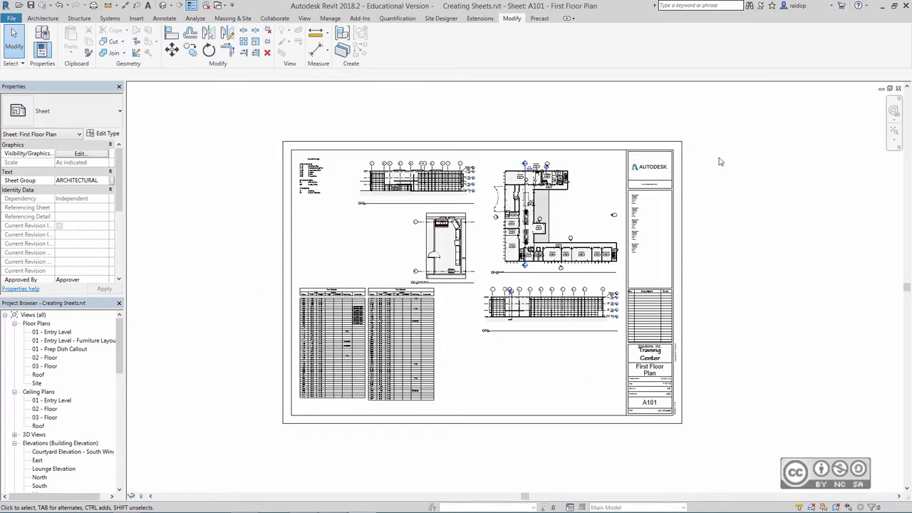